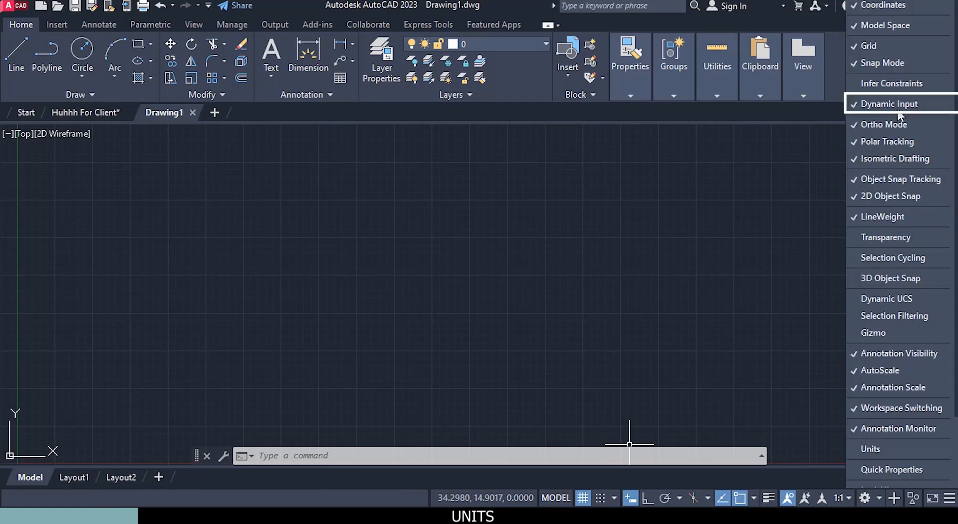
# Step: Turn on dynamic input and open the drawing units settings
pyautogui.click(949, 500)
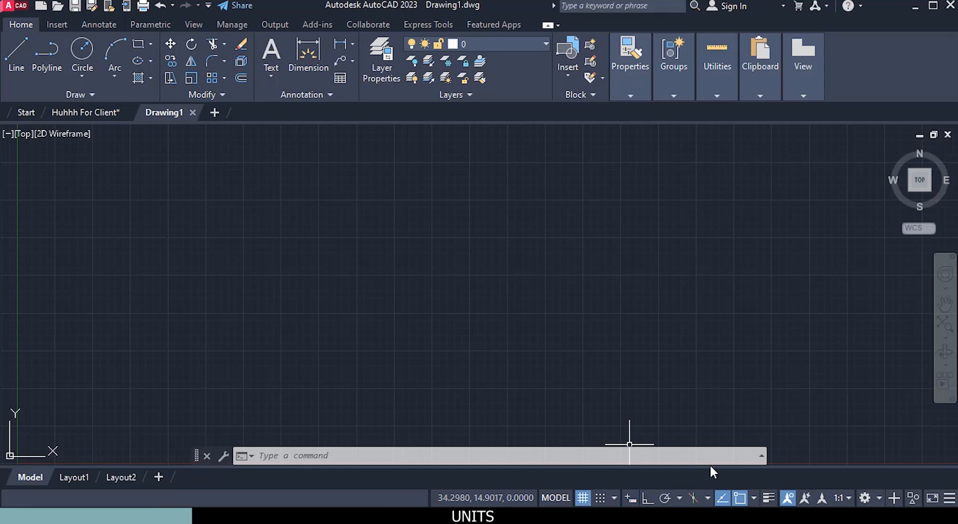
pyautogui.click(637, 497)
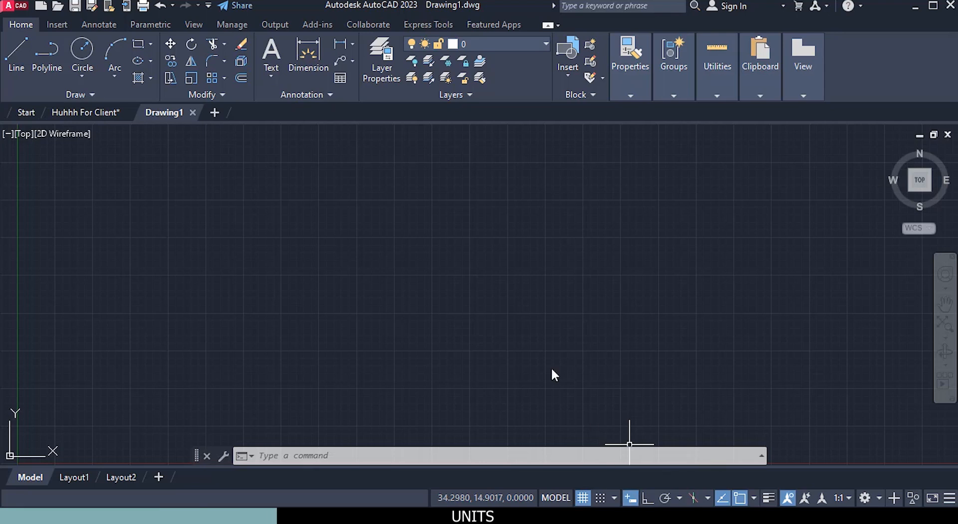
pyautogui.write('un')
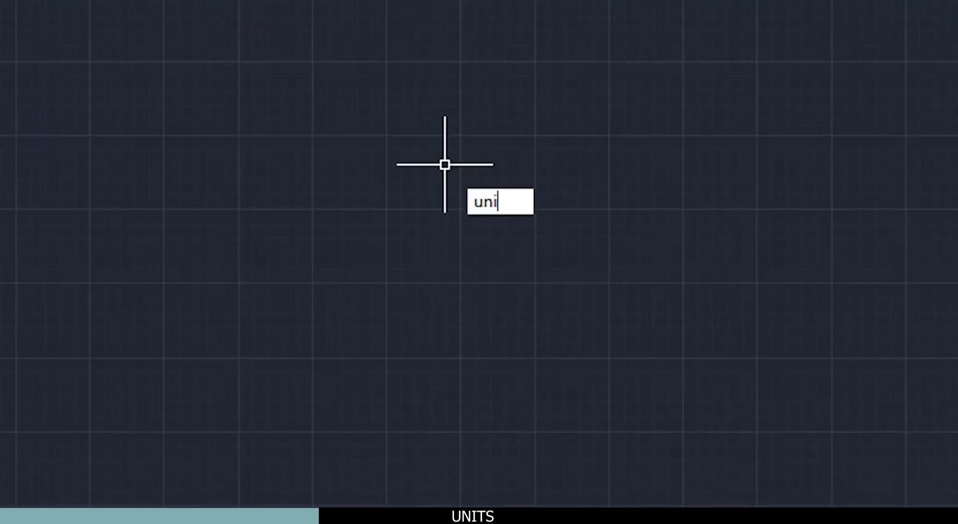
pyautogui.write('its')
pyautogui.press('Return')
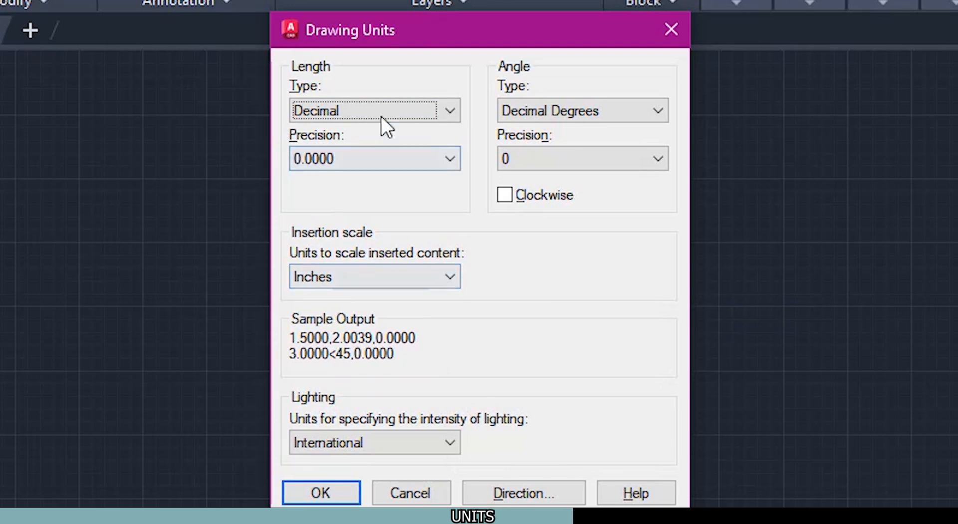
# Step: Set the length type to Architectural with 0'-0" precision and the insertion scale to Inches
pyautogui.click(388, 105)
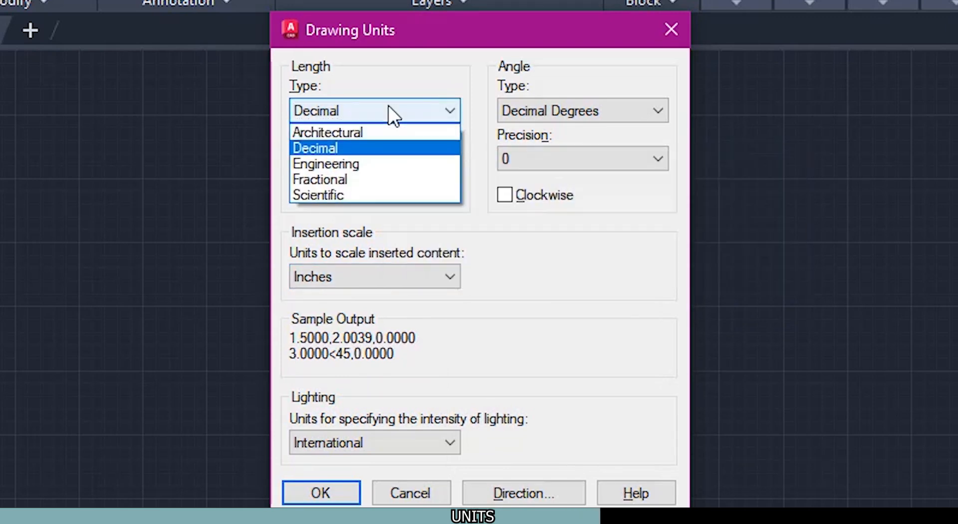
pyautogui.click(350, 130)
pyautogui.click(348, 158)
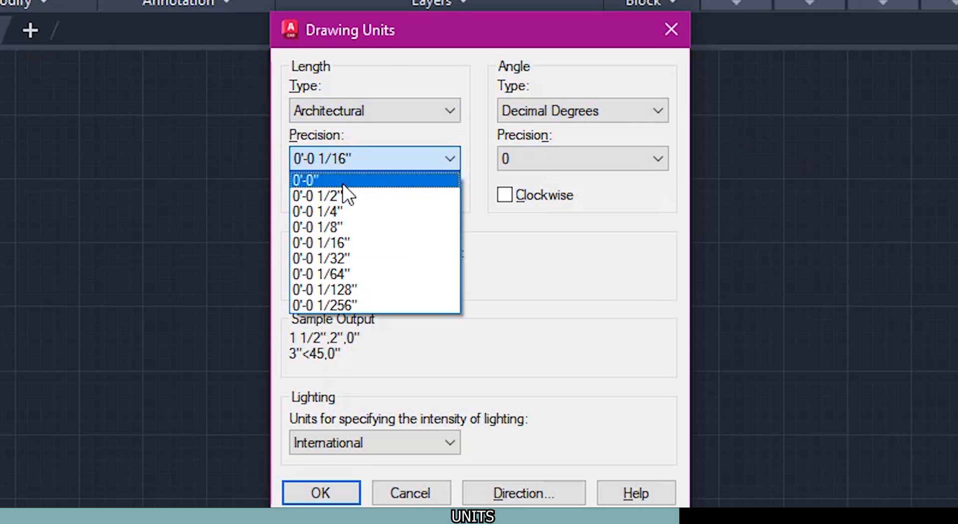
pyautogui.click(344, 181)
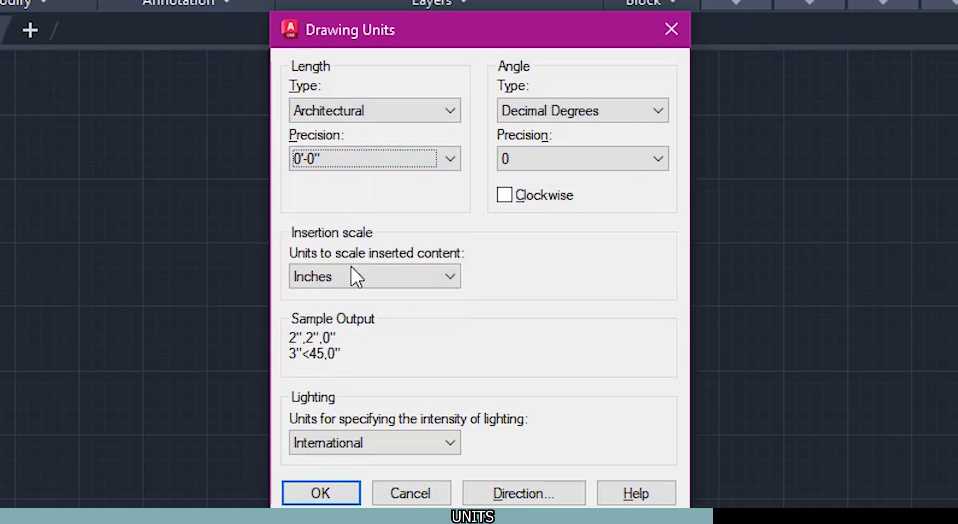
pyautogui.click(393, 278)
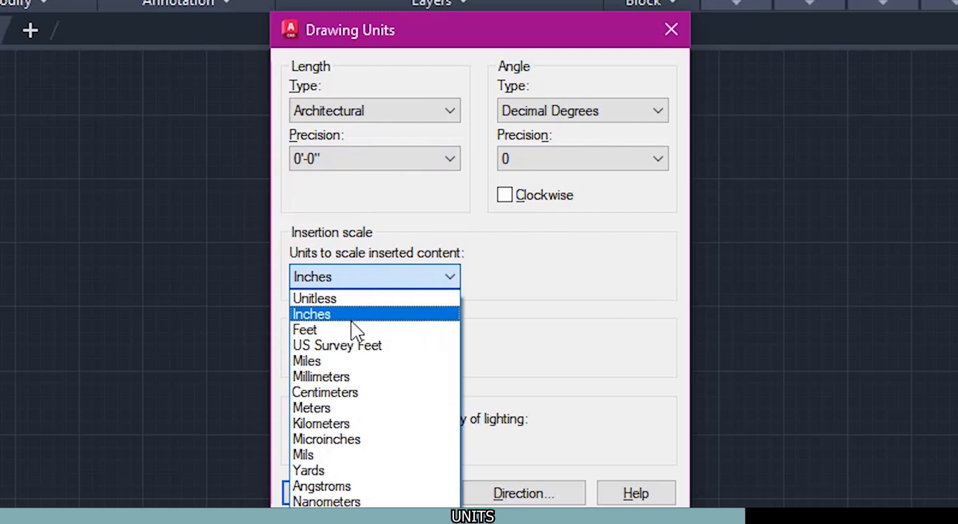
pyautogui.click(355, 313)
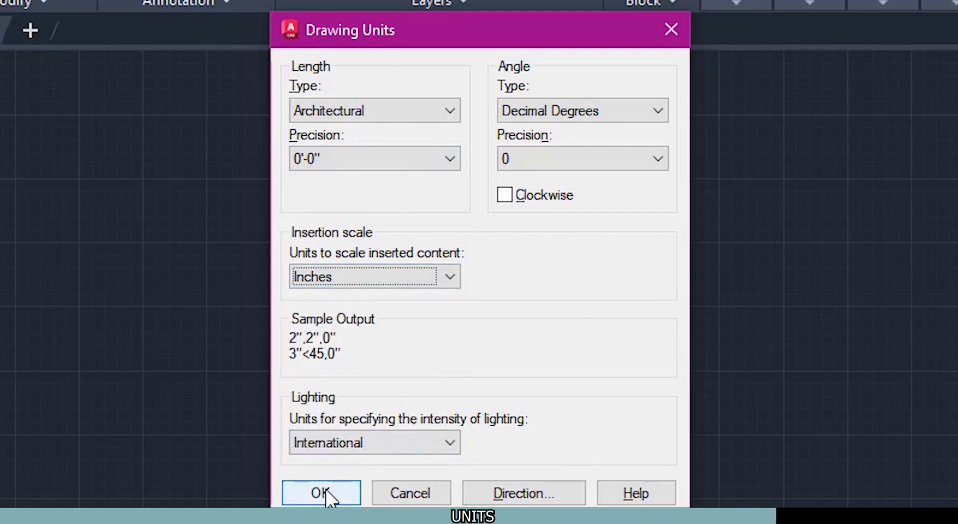
# Step: Change the length type to Decimal and the insertion scale to Millimeters, then apply the drawing units
pyautogui.click(397, 120)
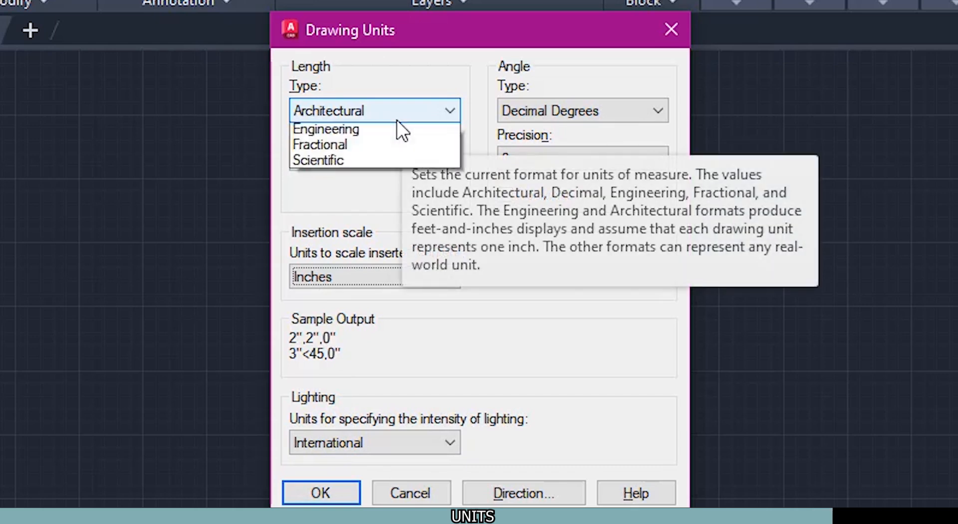
pyautogui.click(370, 149)
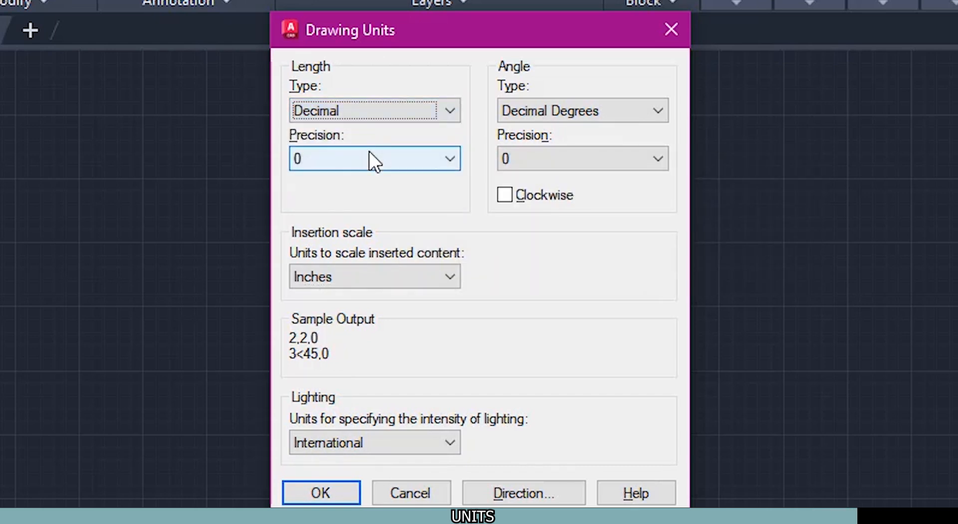
pyautogui.click(441, 277)
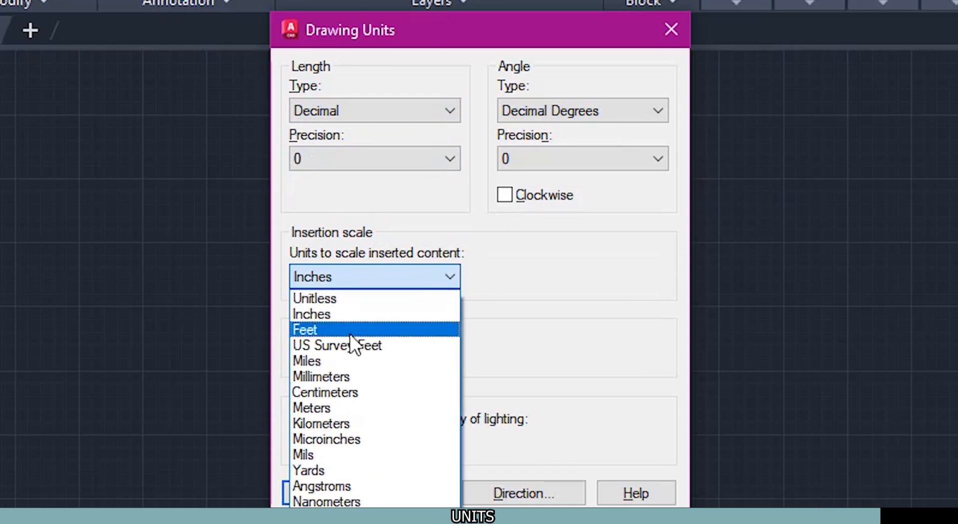
pyautogui.click(357, 377)
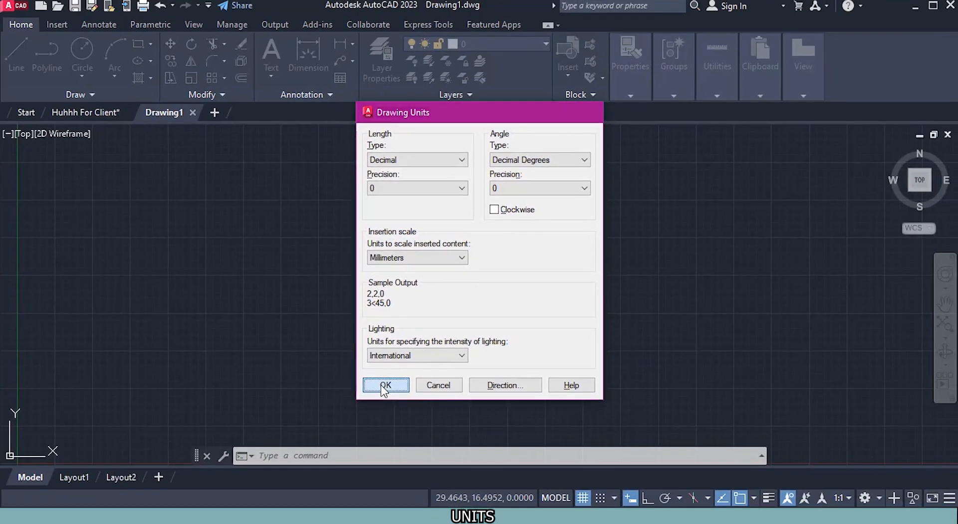
pyautogui.click(385, 385)
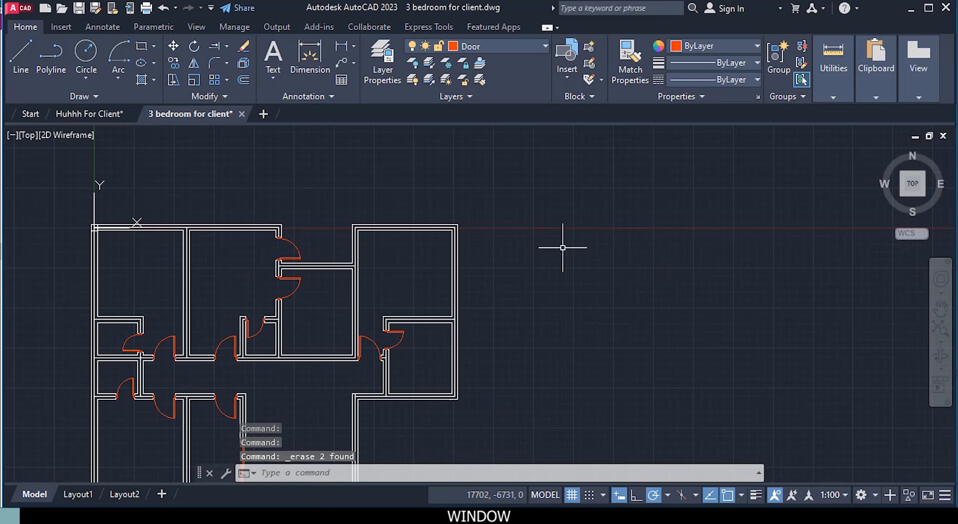
# Step: Draw a 1000 by 230 mm rectangle in the empty area beside the floor plan as the window outline
pyautogui.scroll(2, 562, 244)
pyautogui.moveTo(520, 241); pyautogui.dragTo(407, 252, button='middle')
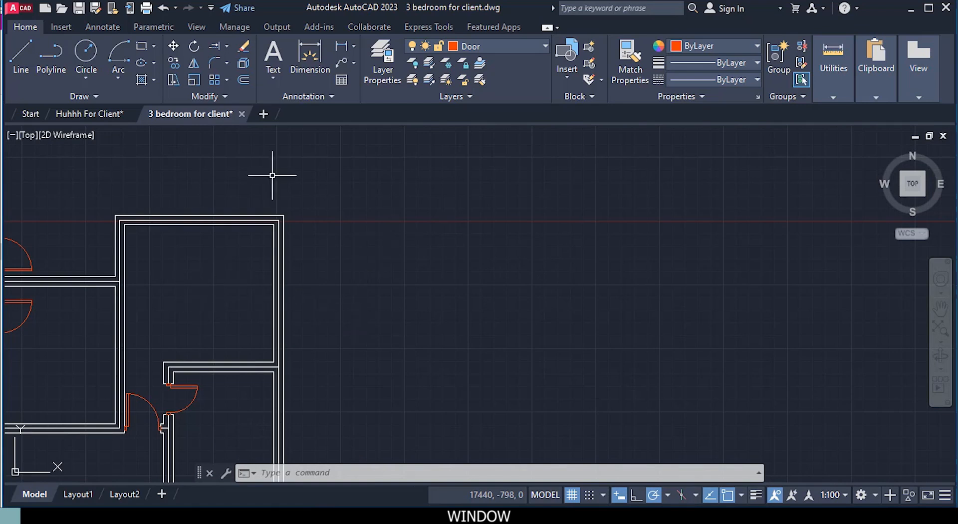
pyautogui.click(142, 47)
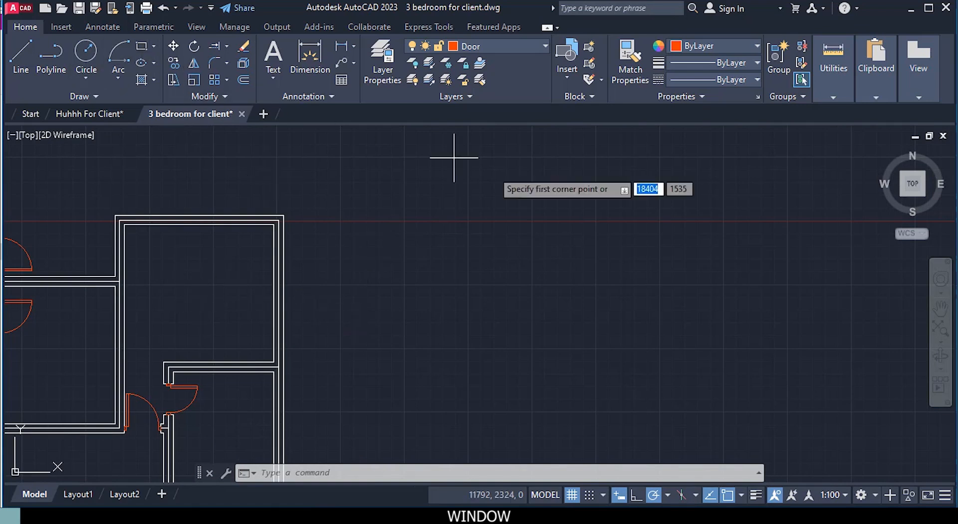
pyautogui.click(494, 226)
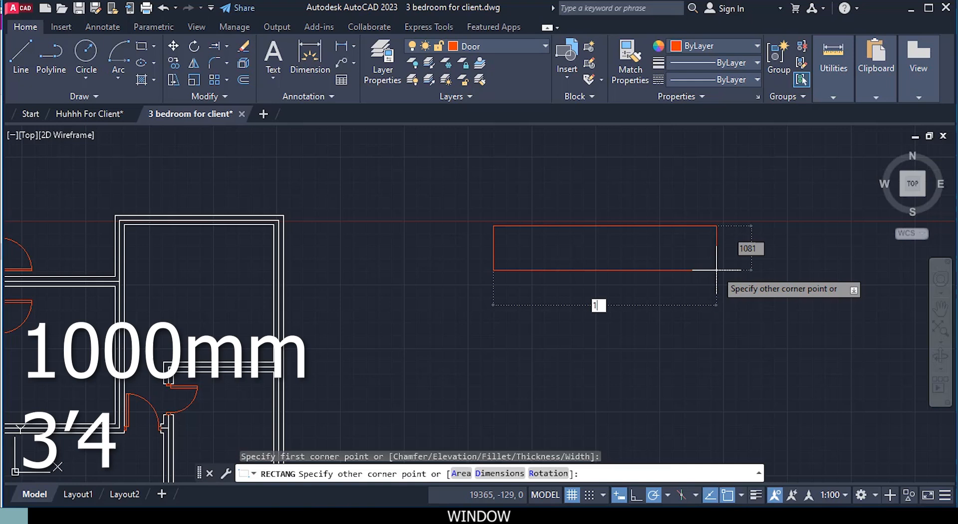
pyautogui.write('0')
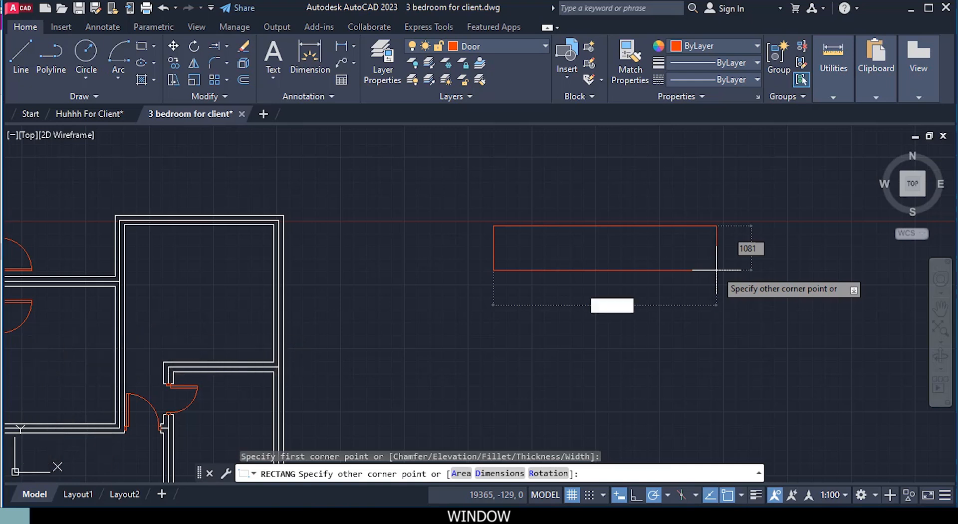
pyautogui.press('Tab')
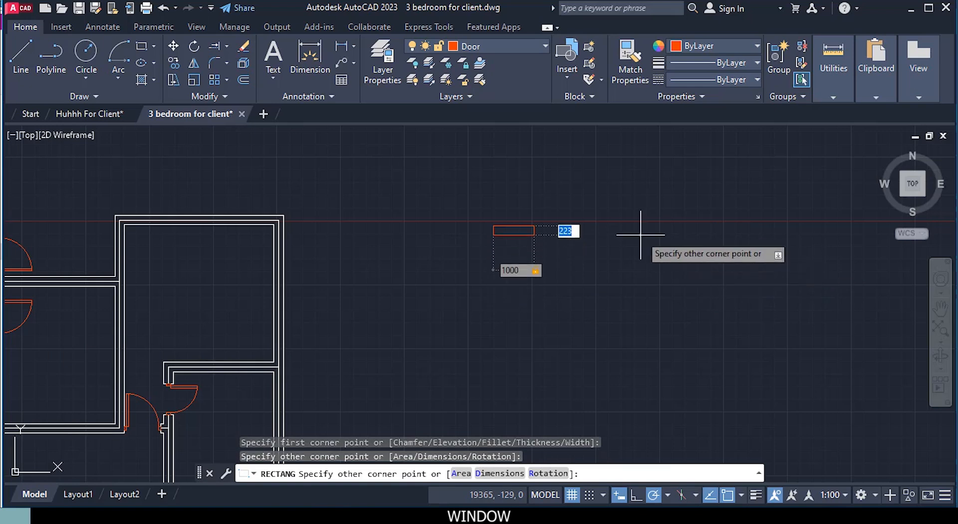
pyautogui.scroll(4, 616, 231)
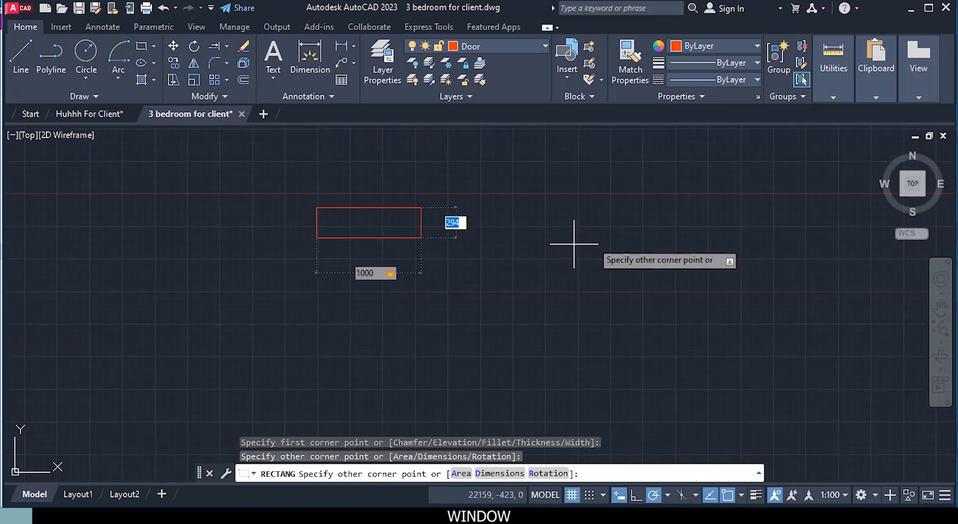
pyautogui.write('2')
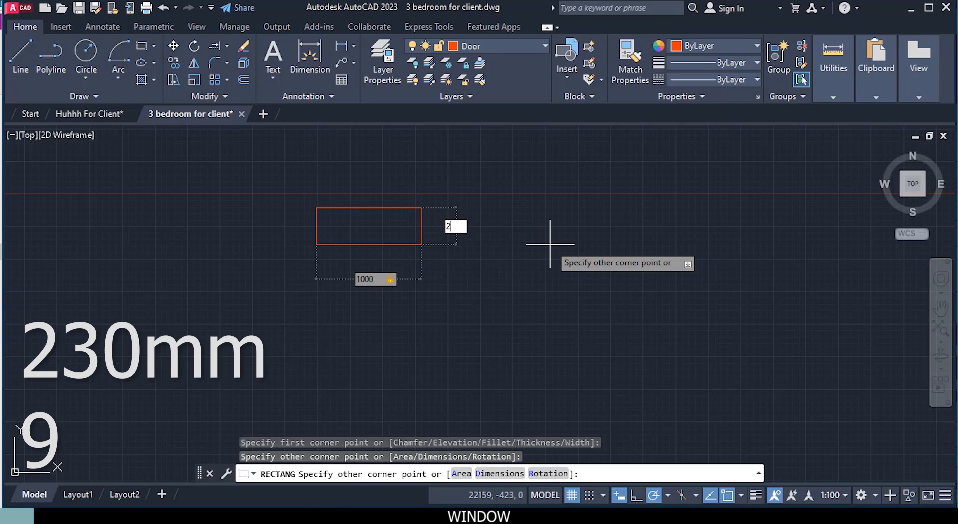
pyautogui.write('30')
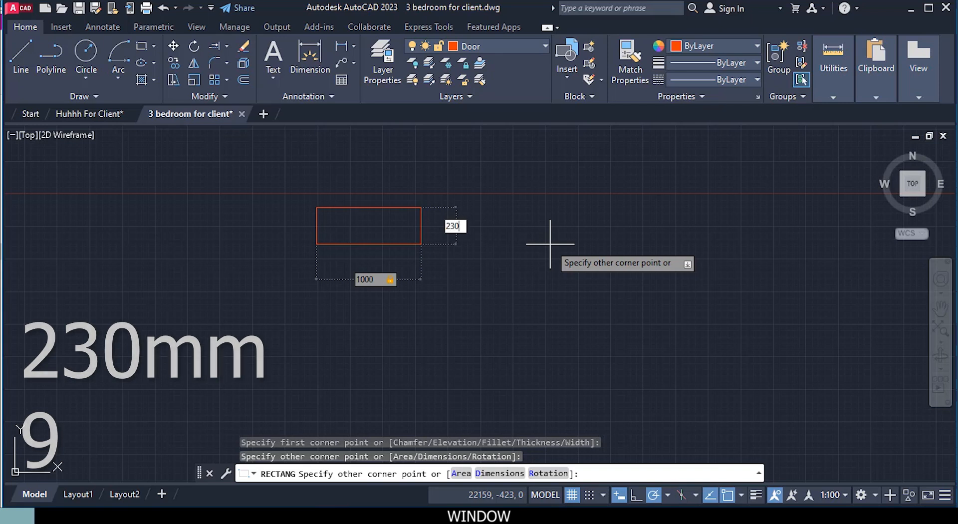
pyautogui.press('Return')
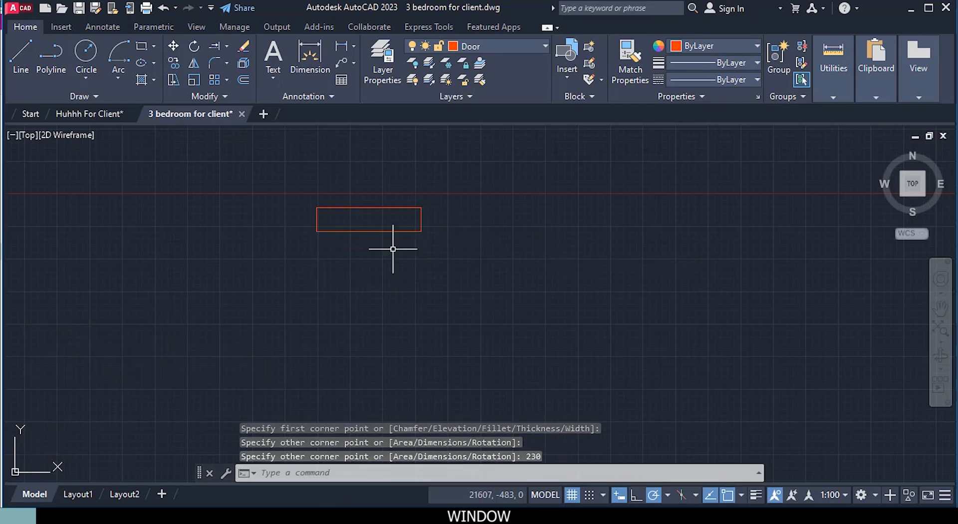
# Step: Draw a rectangle 50 mm wide and 100 mm high inside the window outline near its left end
pyautogui.scroll(5, 352, 220)
pyautogui.moveTo(321, 220); pyautogui.dragTo(318, 278, button='middle')
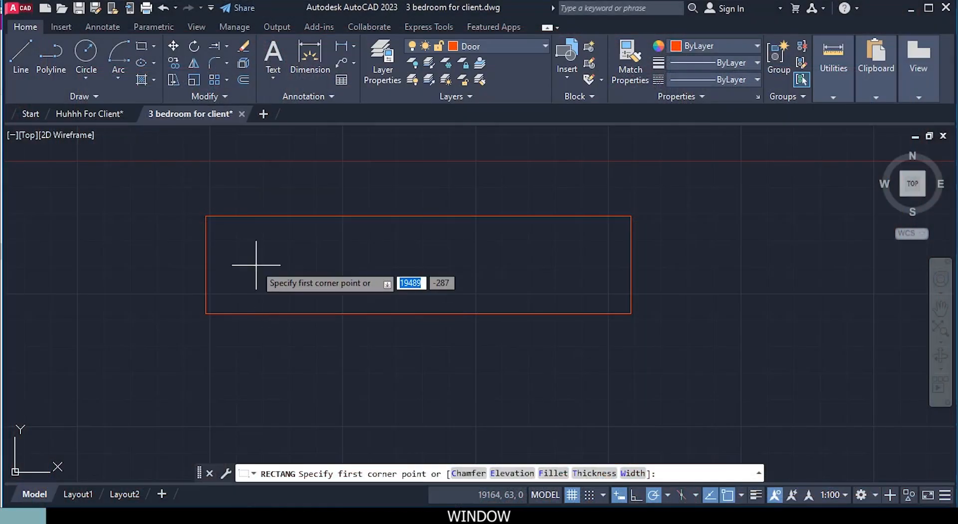
pyautogui.click(249, 238)
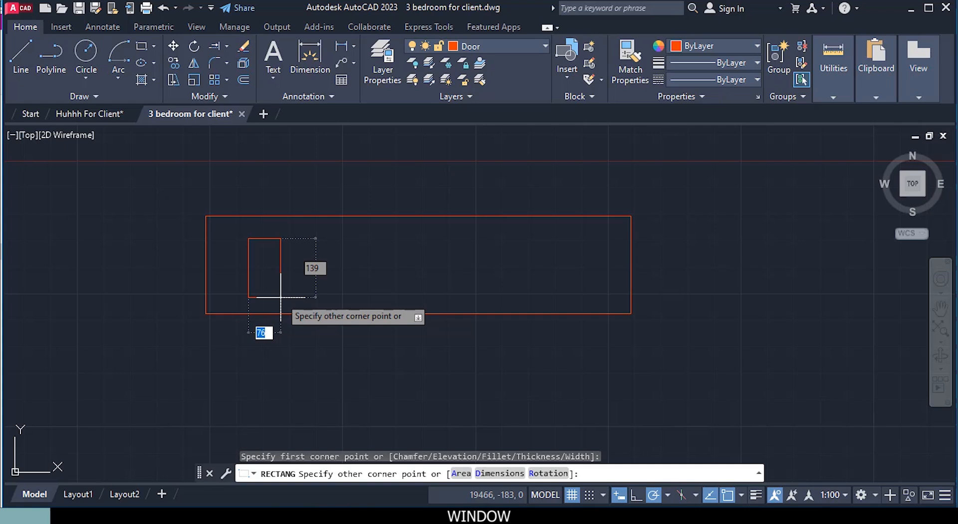
pyautogui.write('50')
pyautogui.press('Tab')
pyautogui.write('1')
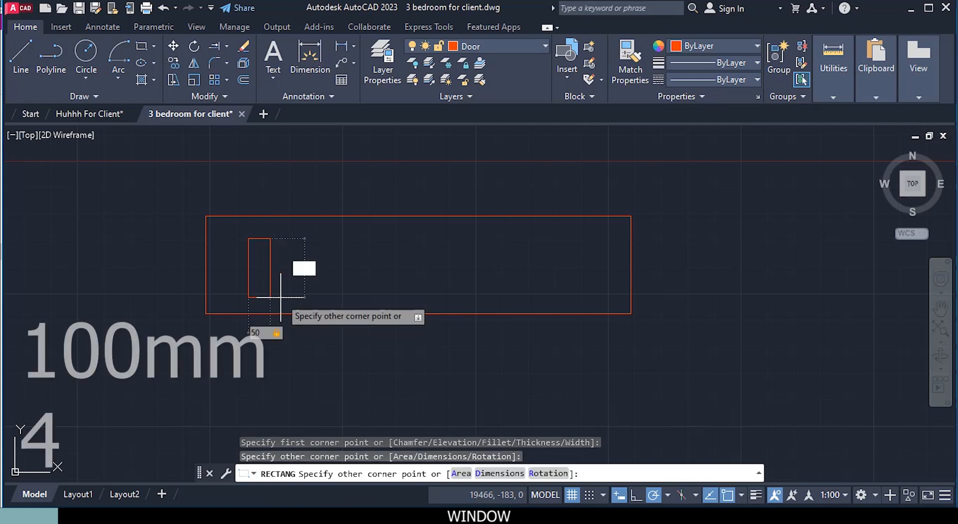
pyautogui.write('00')
pyautogui.press('Return')
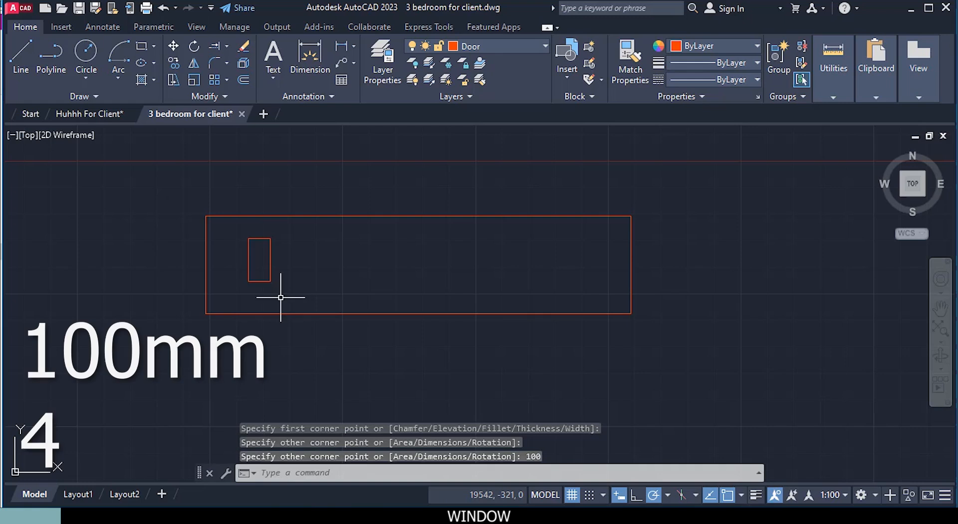
# Step: Move the small rectangle by its left edge's midpoint onto the midpoint of the window outline's left edge
pyautogui.click(249, 251)
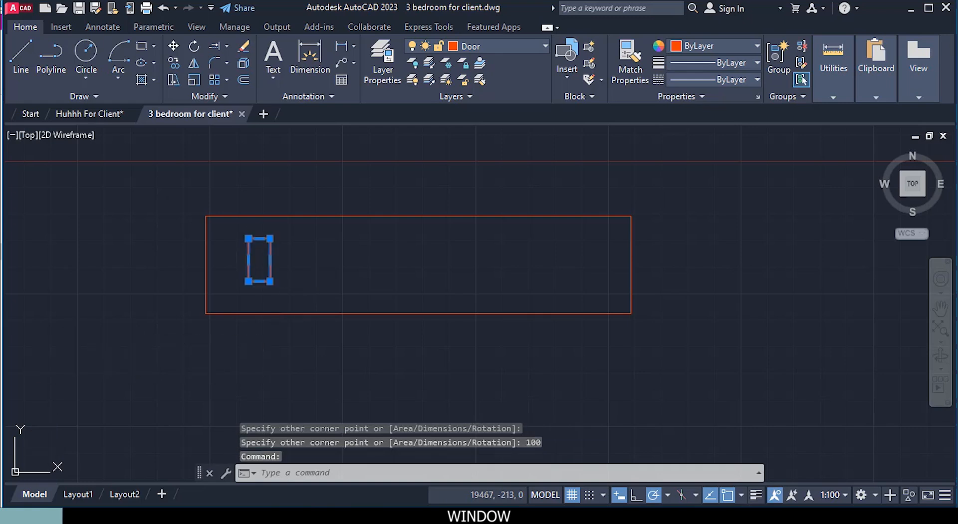
pyautogui.rightClick(316, 273)
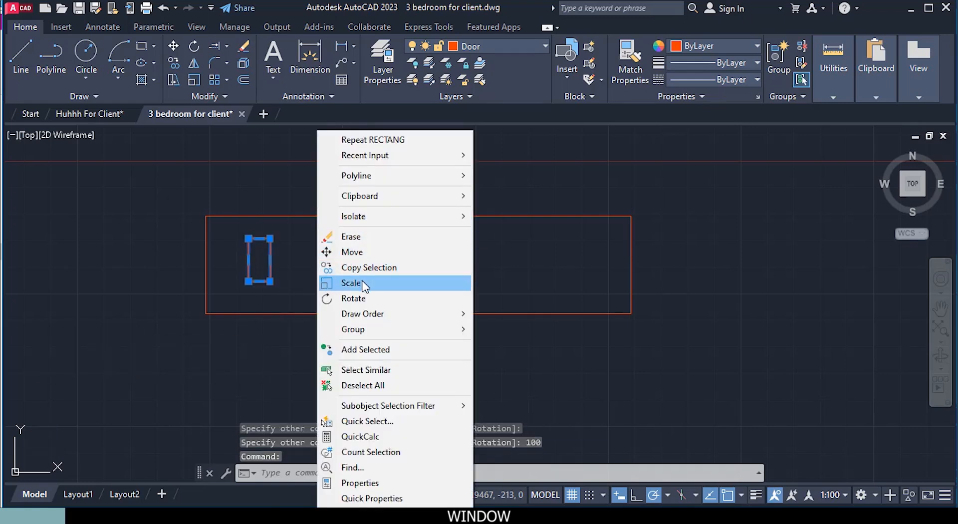
pyautogui.click(338, 254)
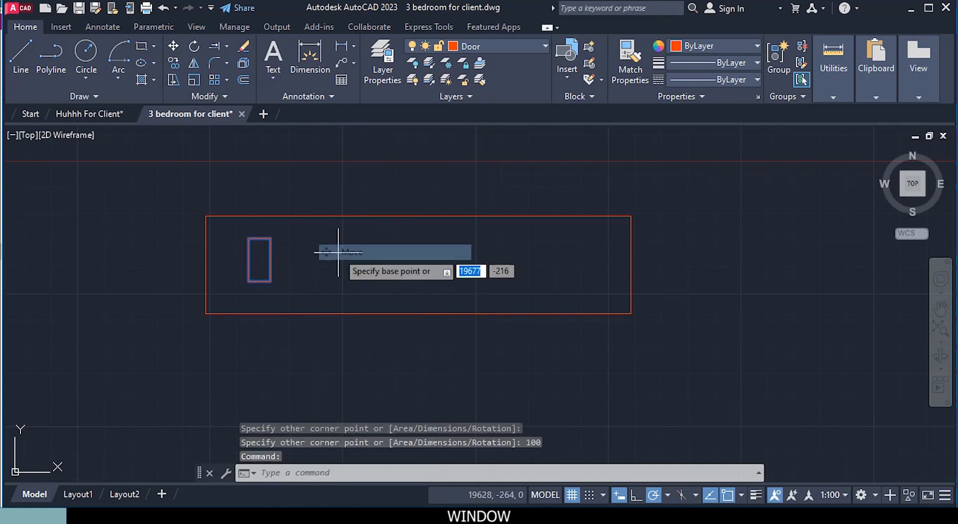
pyautogui.click(249, 259)
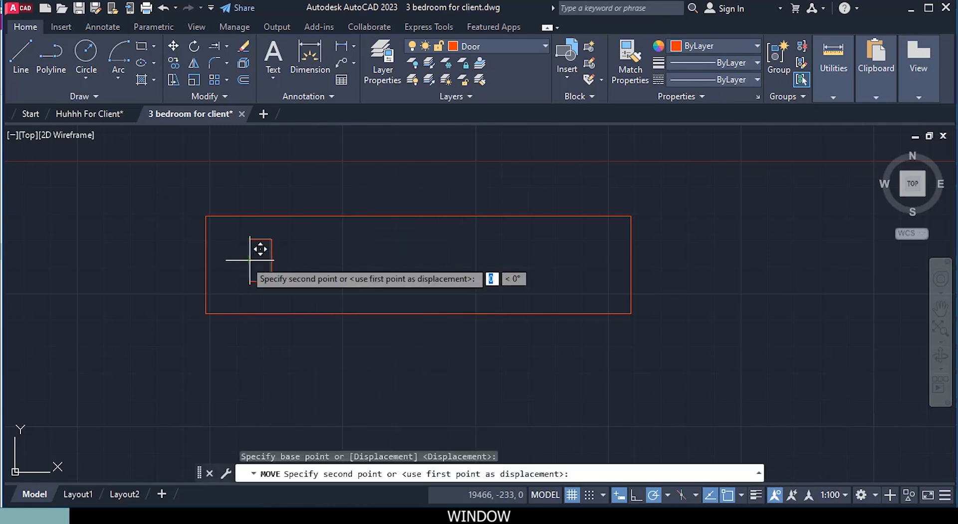
pyautogui.scroll(5, 215, 253)
pyautogui.click(212, 259)
pyautogui.scroll(-4, 340, 287)
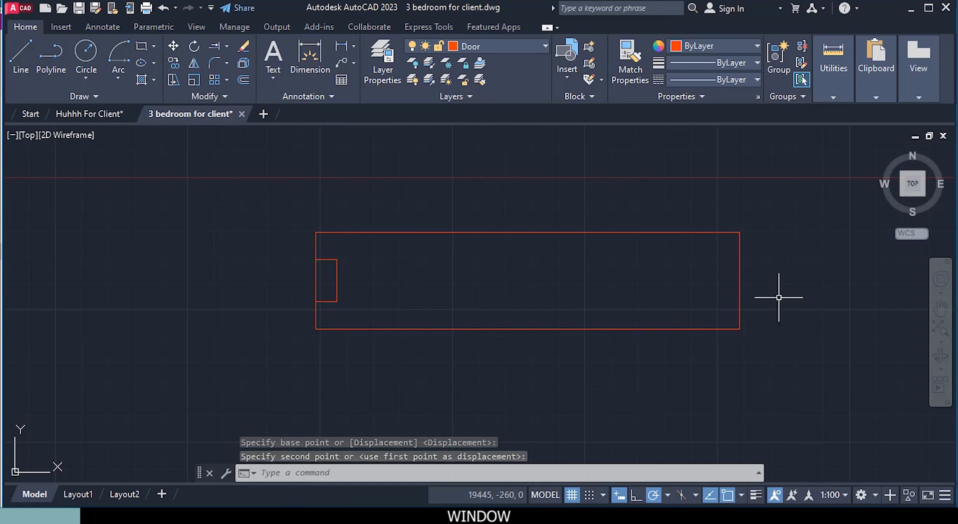
# Step: Copy the small rectangle from its right edge's midpoint to the midpoint of the window outline's right edge
pyautogui.click(338, 291)
pyautogui.rightClick(372, 291)
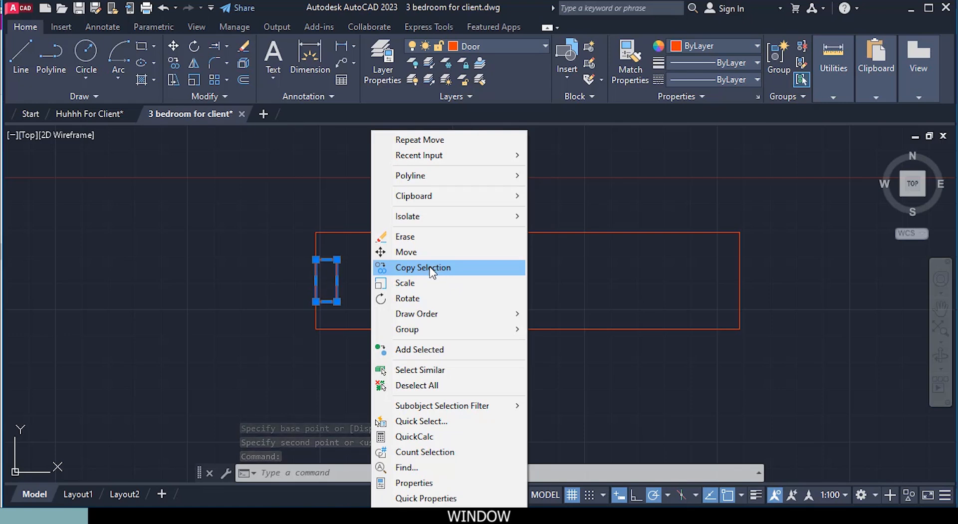
pyautogui.click(433, 270)
pyautogui.click(343, 284)
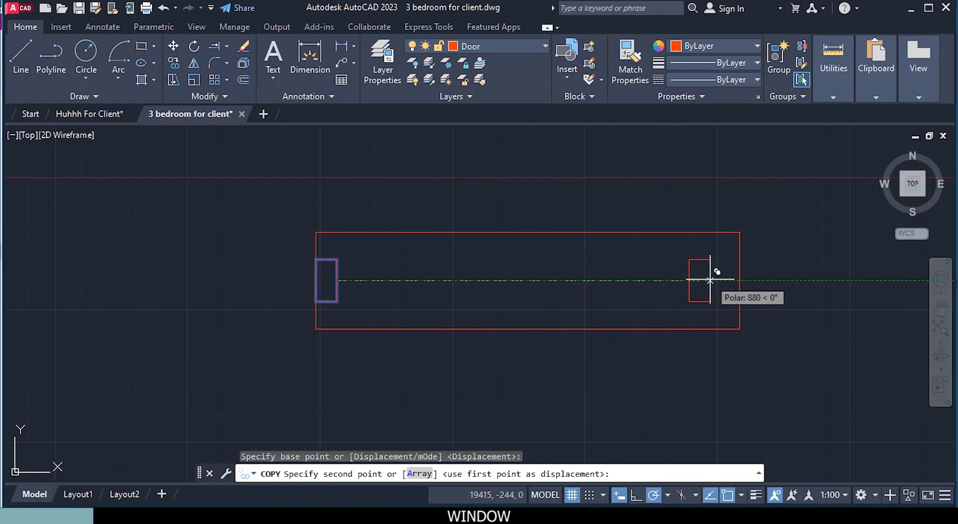
pyautogui.click(740, 280)
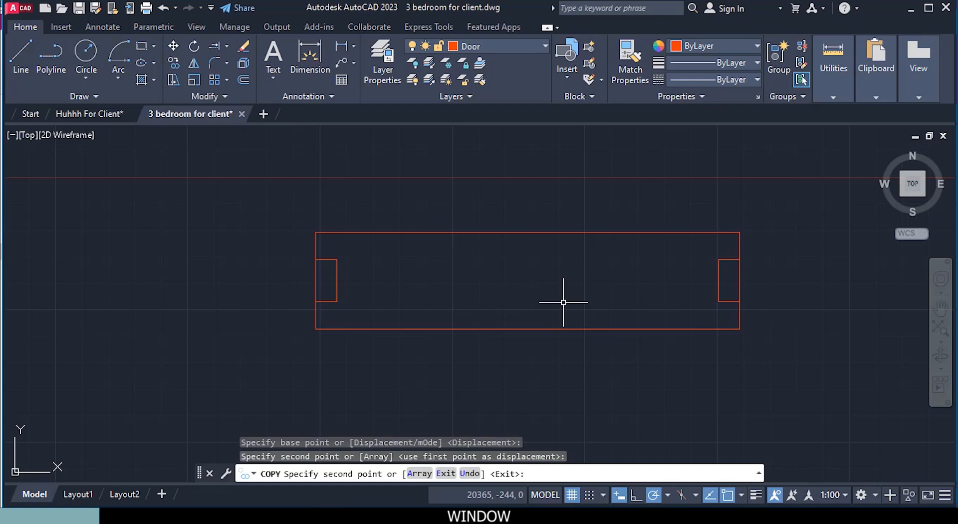
# Step: Draw a 50 by 50 mm square inside the window outline, near the left end frame
pyautogui.press('Escape')
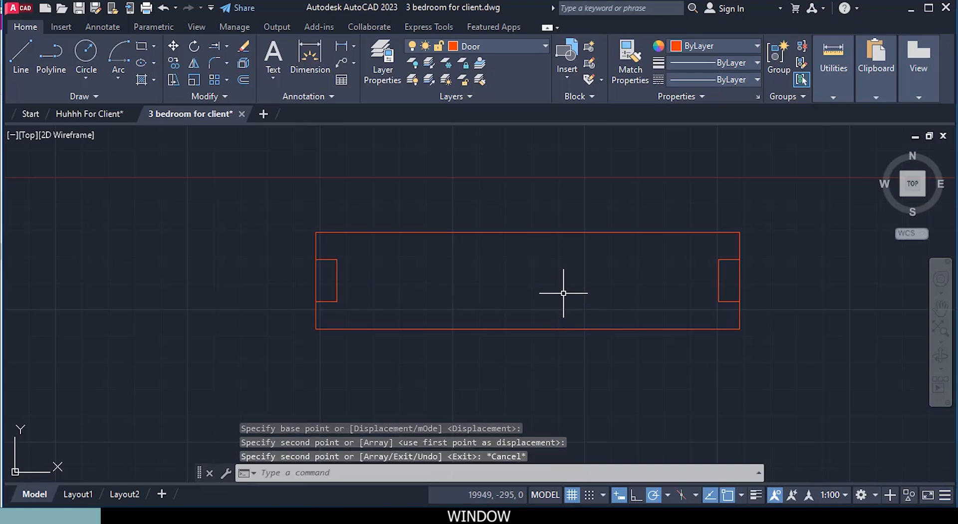
pyautogui.click(142, 46)
pyautogui.scroll(2, 330, 225)
pyautogui.scroll(2, 360, 260)
pyautogui.moveTo(367, 321); pyautogui.dragTo(317, 272, button='middle')
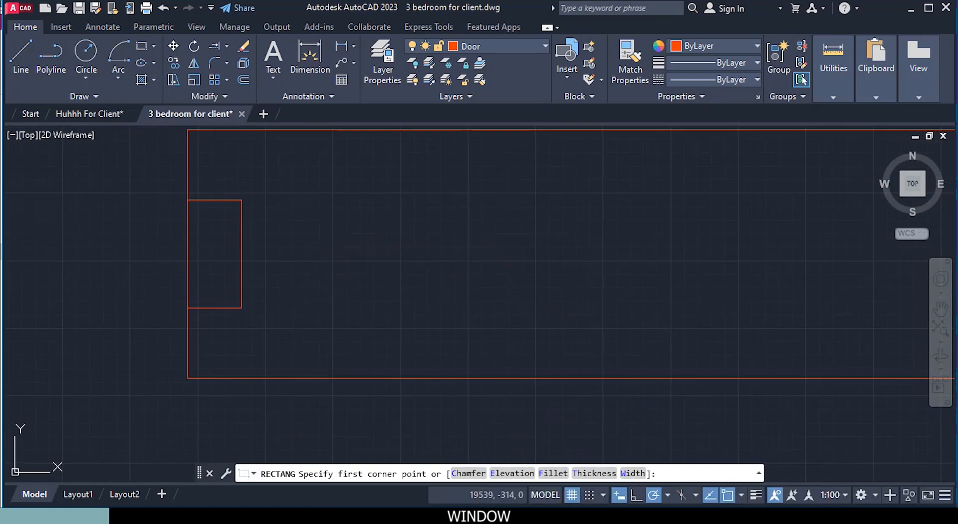
pyautogui.click(322, 236)
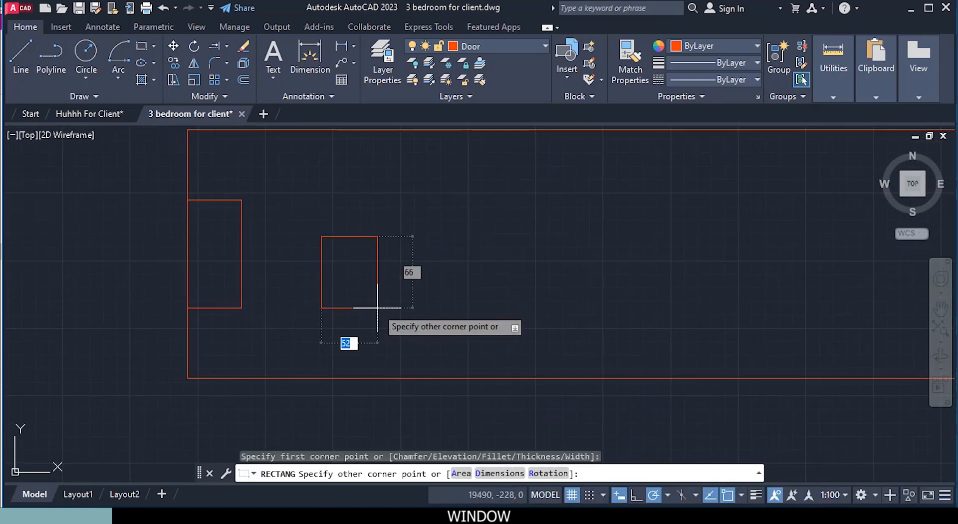
pyautogui.write('50')
pyautogui.press('Tab')
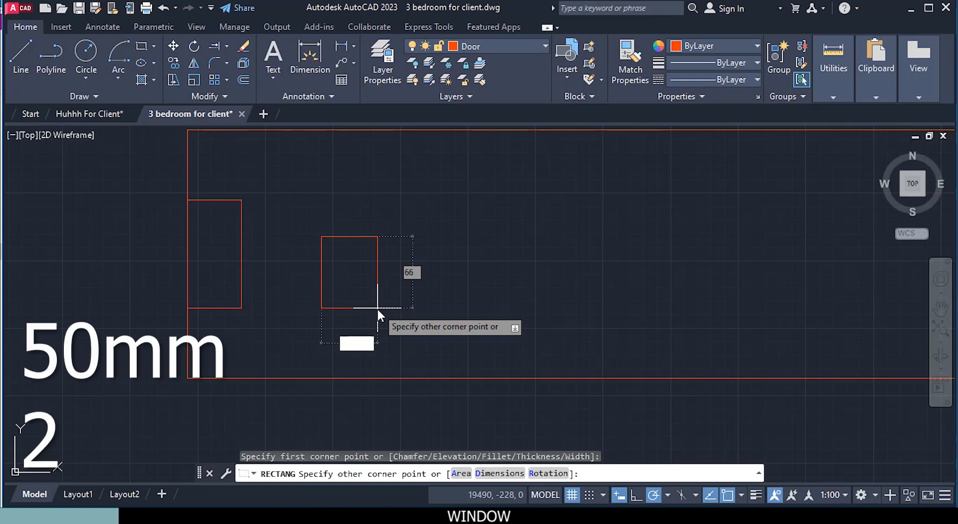
pyautogui.write('50')
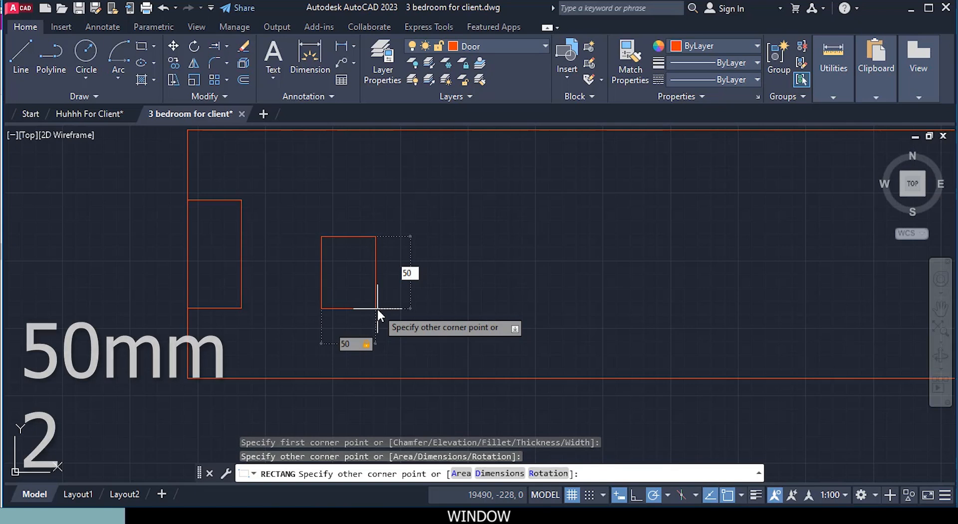
pyautogui.press('Return')
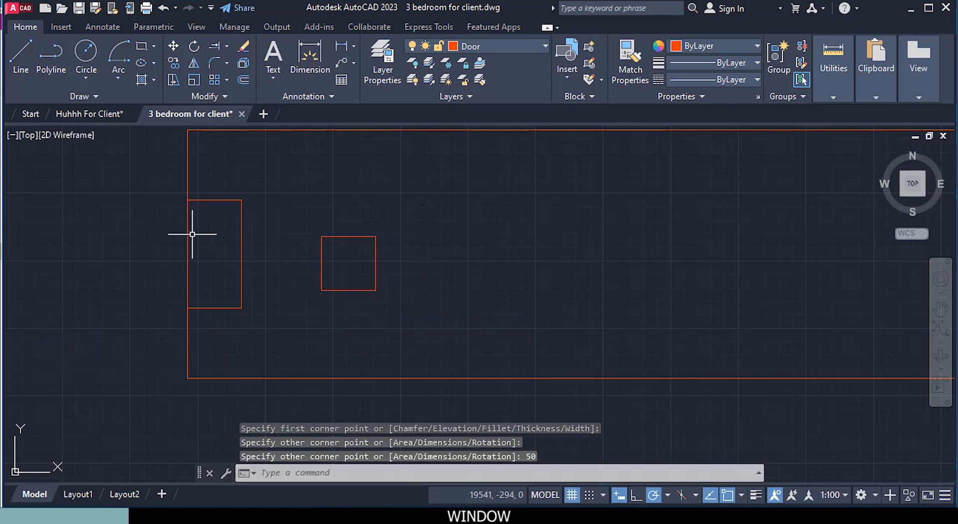
# Step: Move the square by its left edge's midpoint onto the midpoint of the left end frame's right edge
pyautogui.click(321, 254)
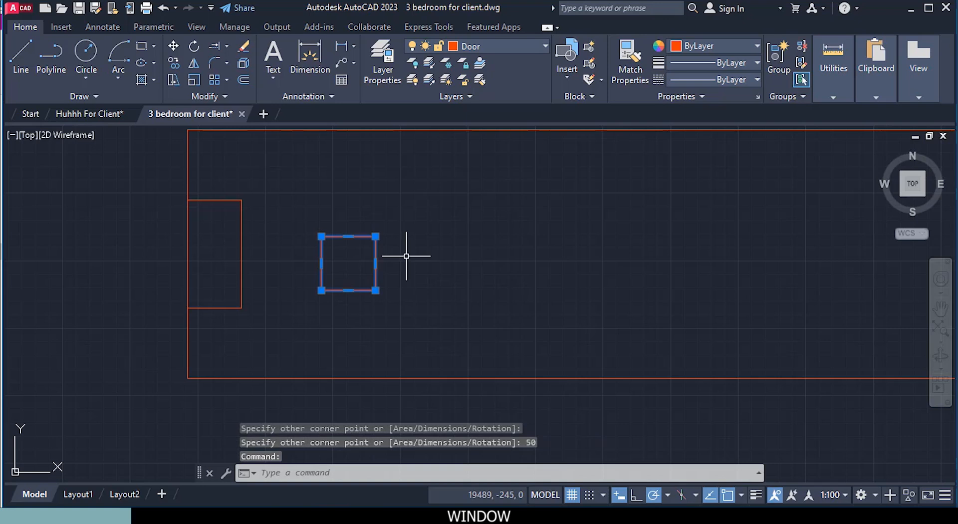
pyautogui.rightClick(408, 255)
pyautogui.click(429, 252)
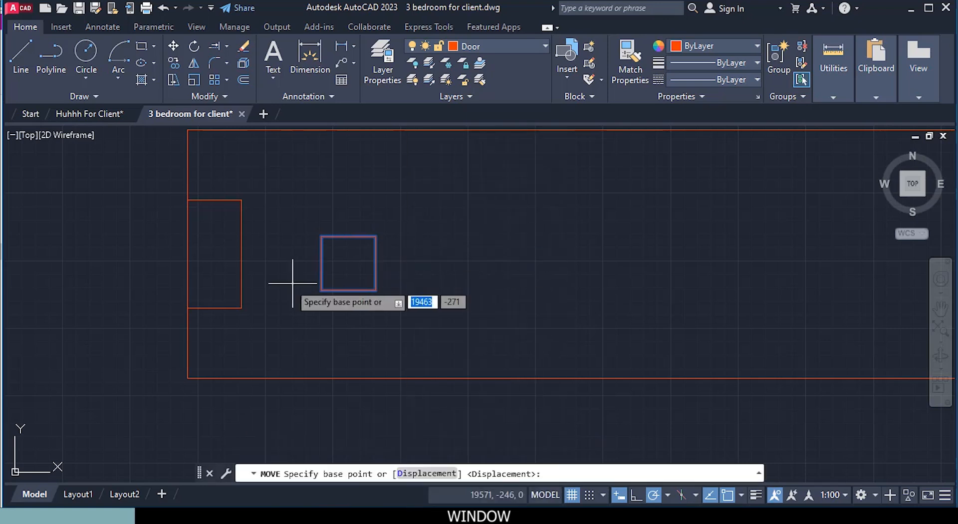
pyautogui.click(322, 263)
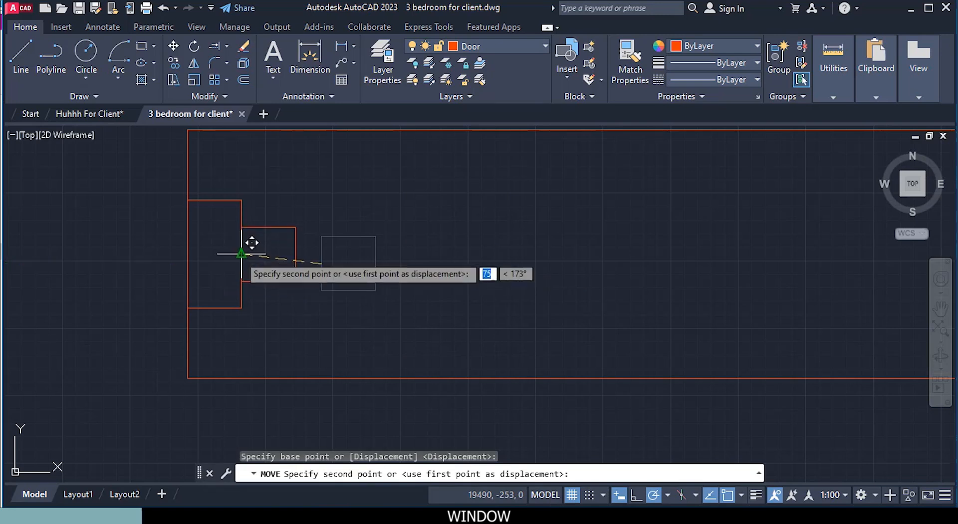
pyautogui.click(241, 253)
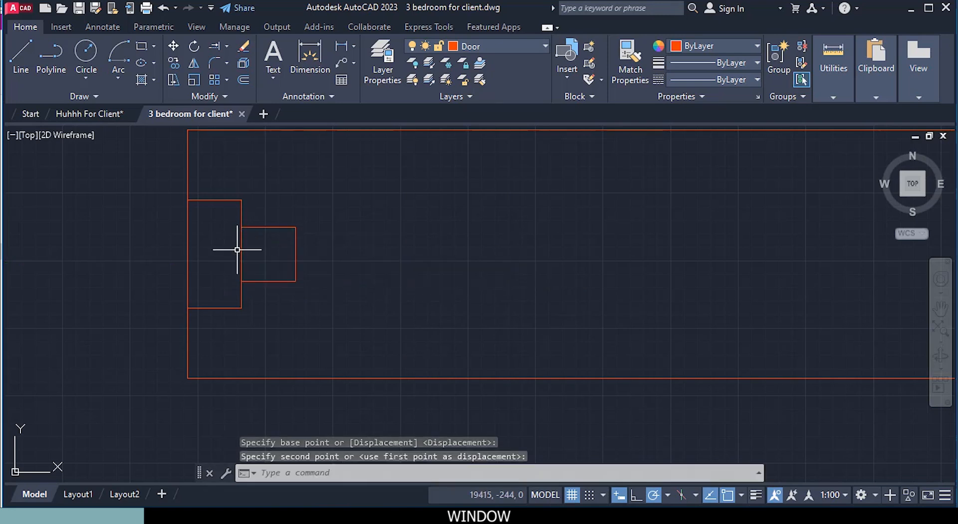
# Step: Copy the square from its right edge's midpoint to the midpoint of the right end frame's left edge
pyautogui.click(295, 253)
pyautogui.rightClick(352, 294)
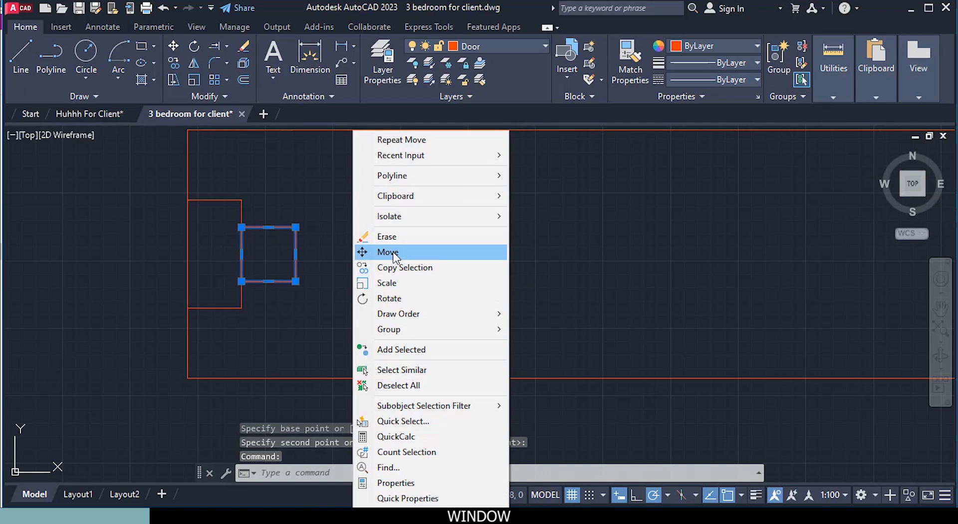
pyautogui.click(400, 267)
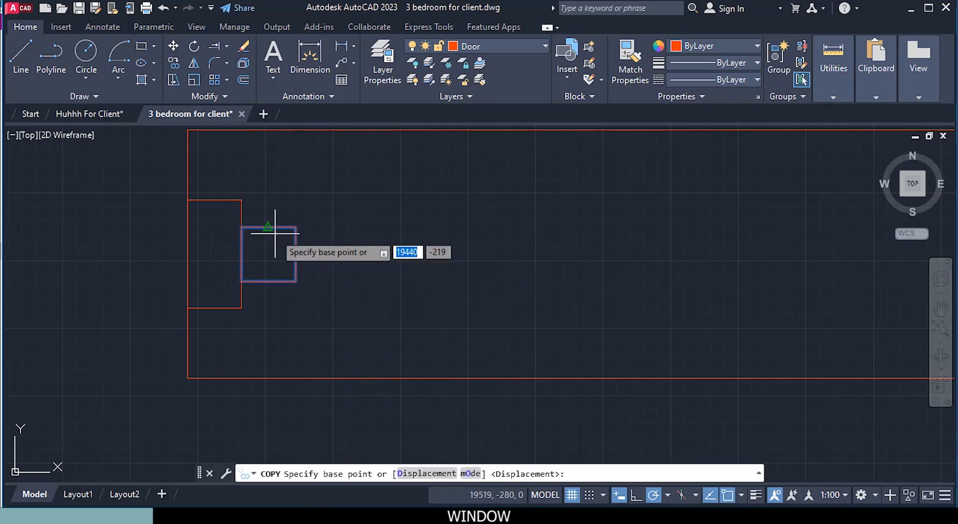
pyautogui.scroll(-3, 325, 256)
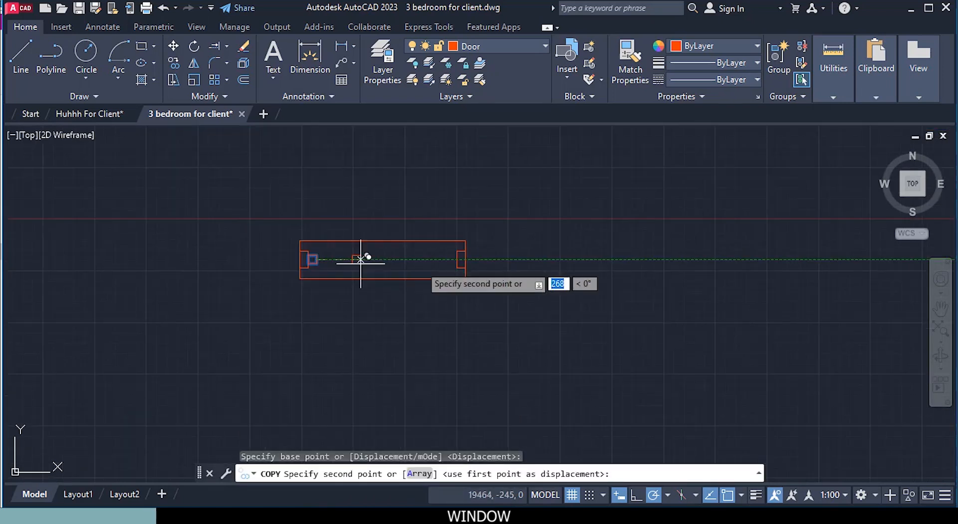
pyautogui.scroll(5, 455, 267)
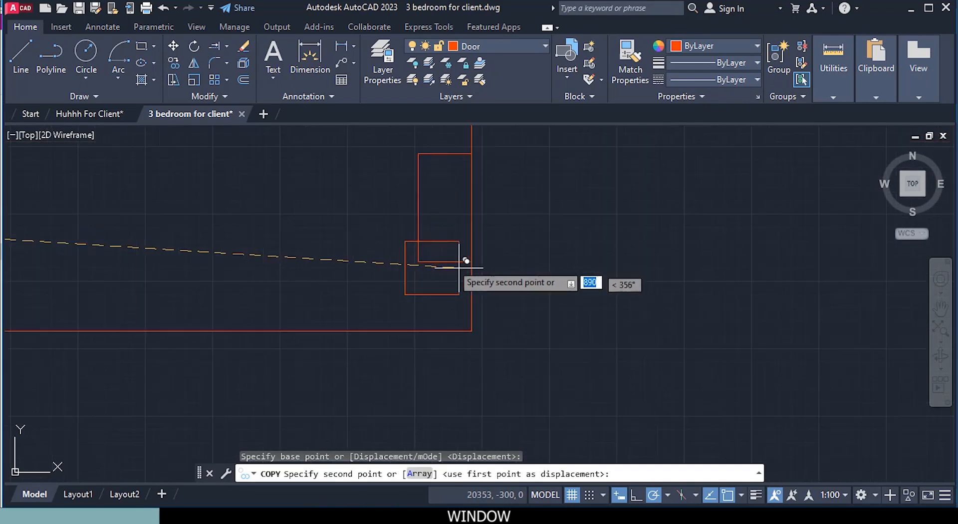
pyautogui.click(418, 207)
pyautogui.scroll(-3, 418, 207)
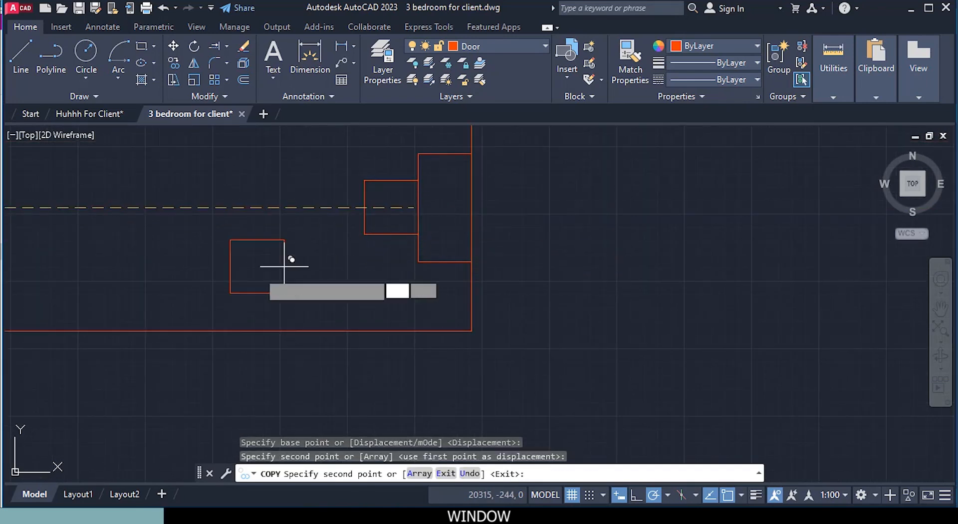
pyautogui.scroll(2, 470, 253)
pyautogui.press('Escape')
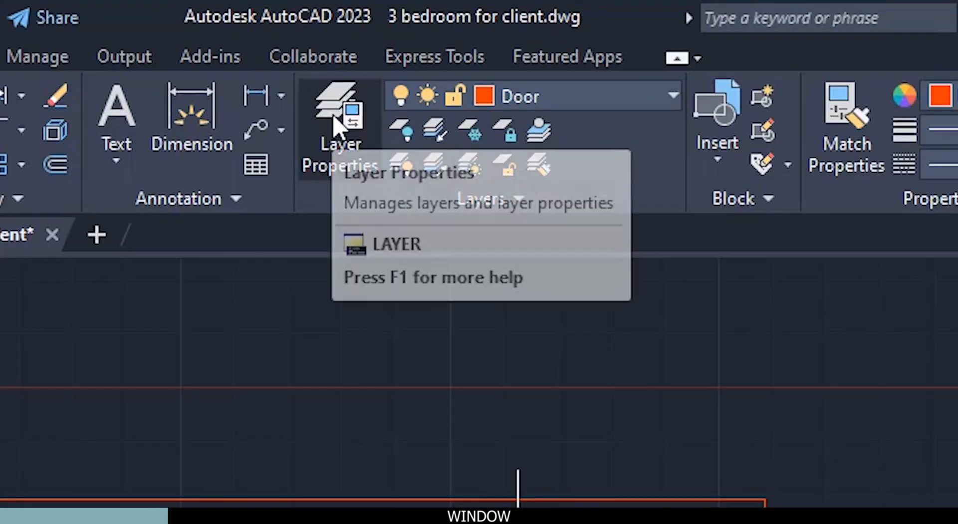
# Step: Create a new layer named Windows in the layer manager and close the manager
pyautogui.click(434, 120)
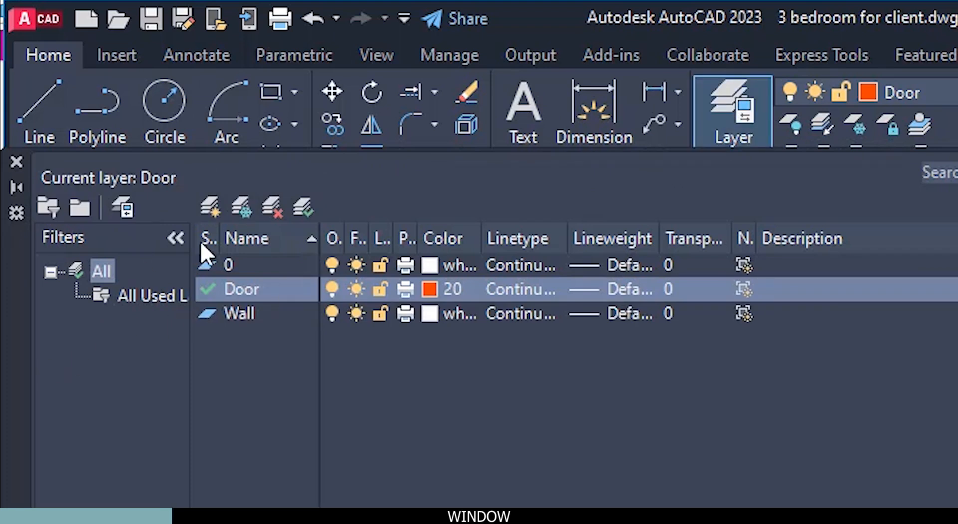
pyautogui.click(210, 206)
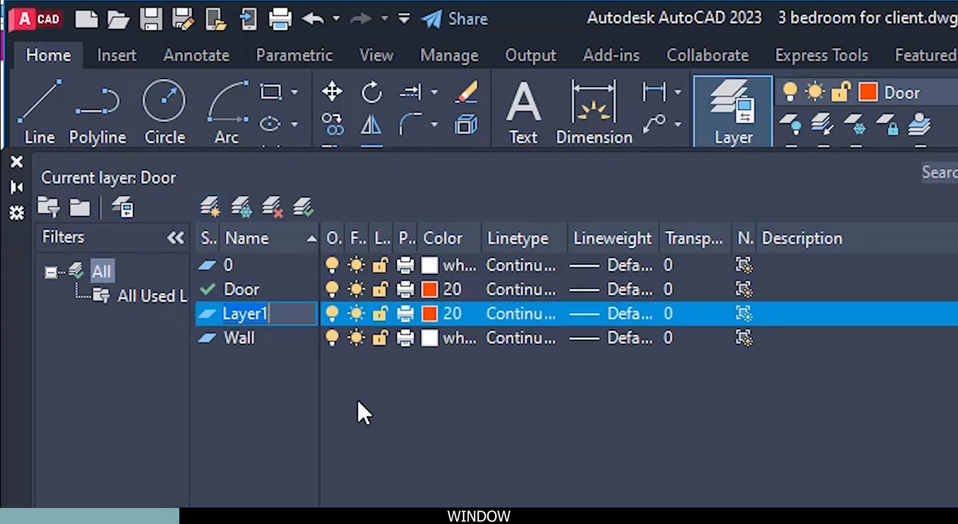
pyautogui.write('Windoo')
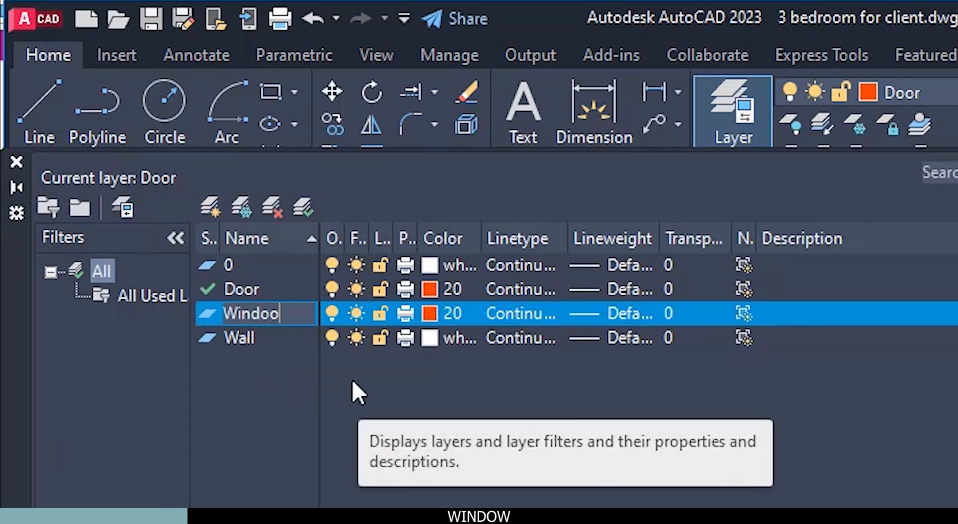
pyautogui.press('BackSpace')
pyautogui.write('ws')
pyautogui.press('Return')
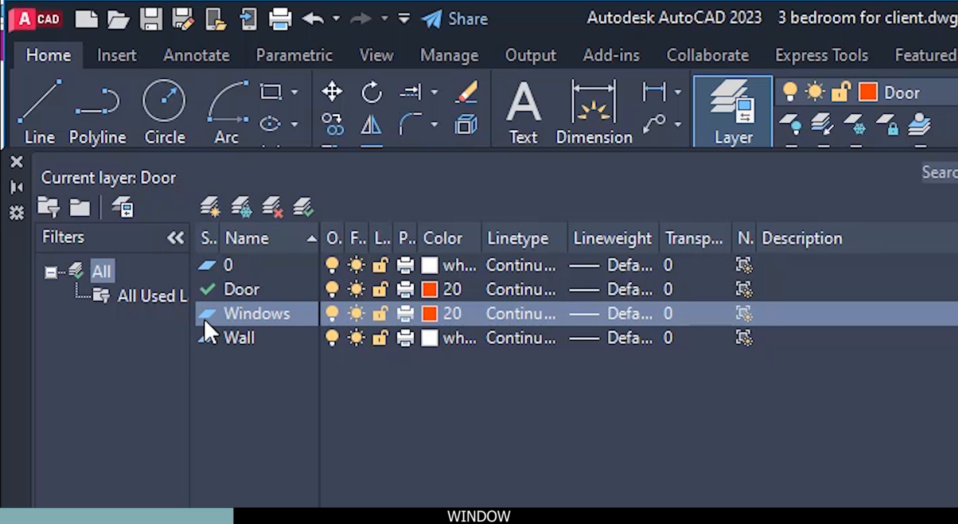
pyautogui.click(16, 160)
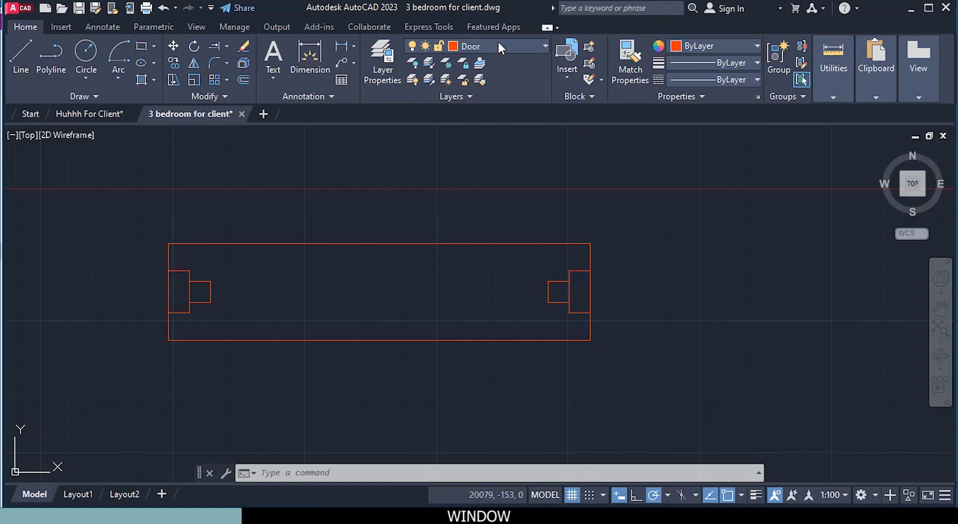
# Step: Make the Windows layer current and assign all of the window's rectangles to it
pyautogui.click(501, 47)
pyautogui.click(484, 113)
pyautogui.scroll(-4, 570, 243)
pyautogui.click(605, 300)
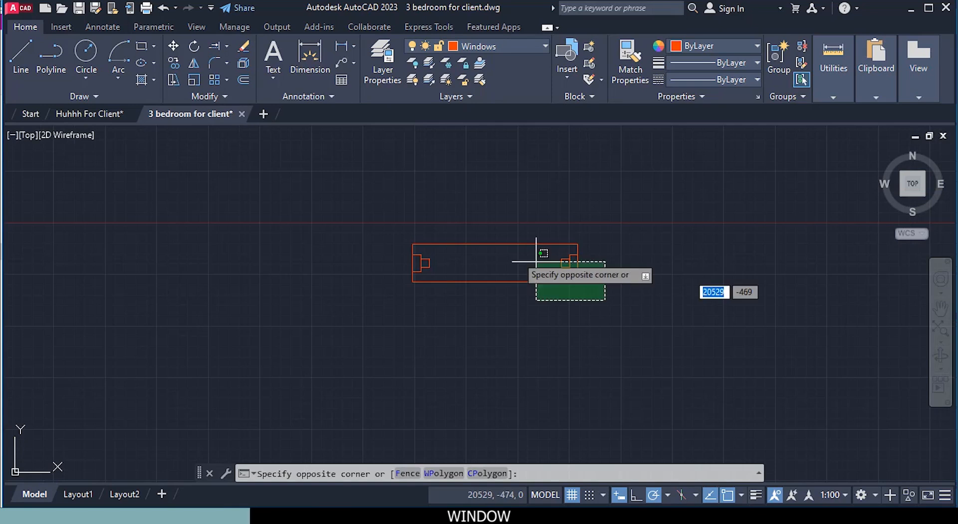
pyautogui.click(385, 214)
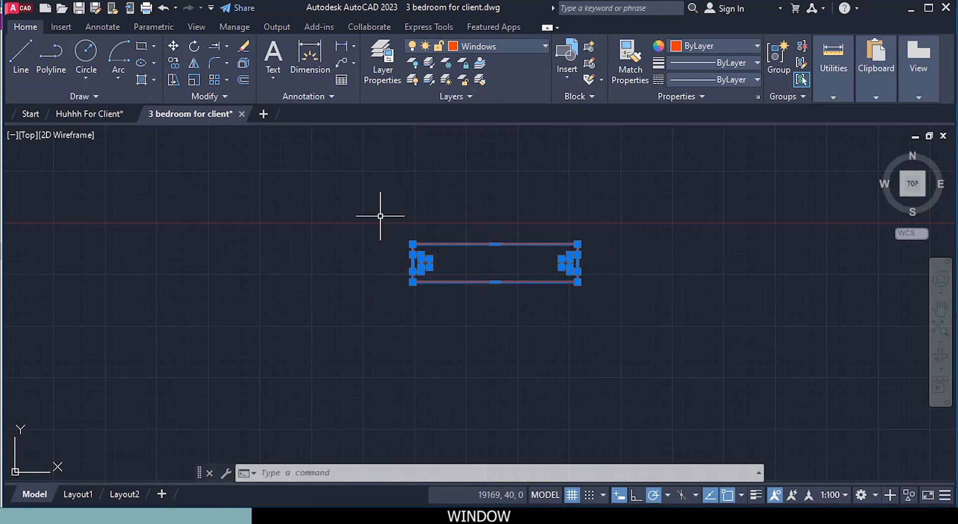
pyautogui.click(475, 46)
pyautogui.click(472, 114)
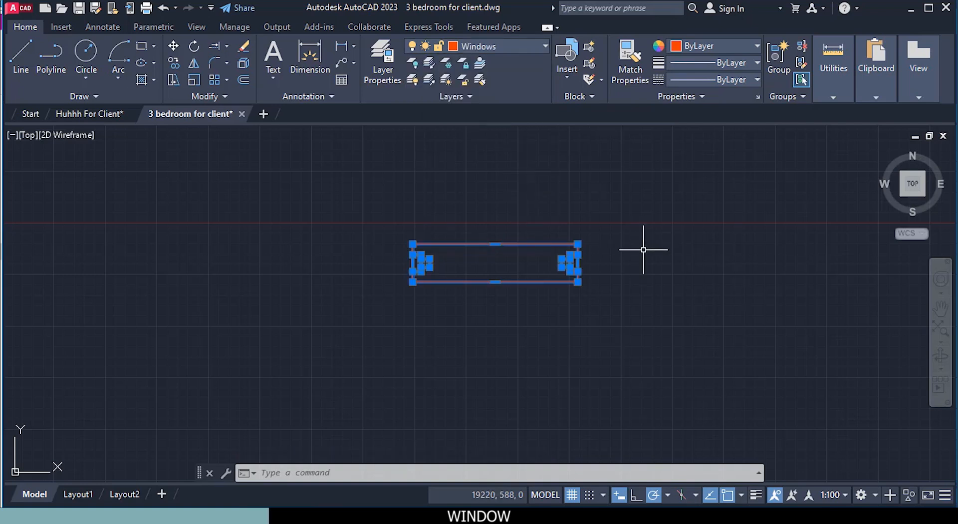
pyautogui.press('Escape')
# Step: Try to turn off the current Windows layer, but choose to keep the current layer on
pyautogui.moveTo(642, 250); pyautogui.dragTo(474, 277, button='middle')
pyautogui.scroll(3, 474, 278)
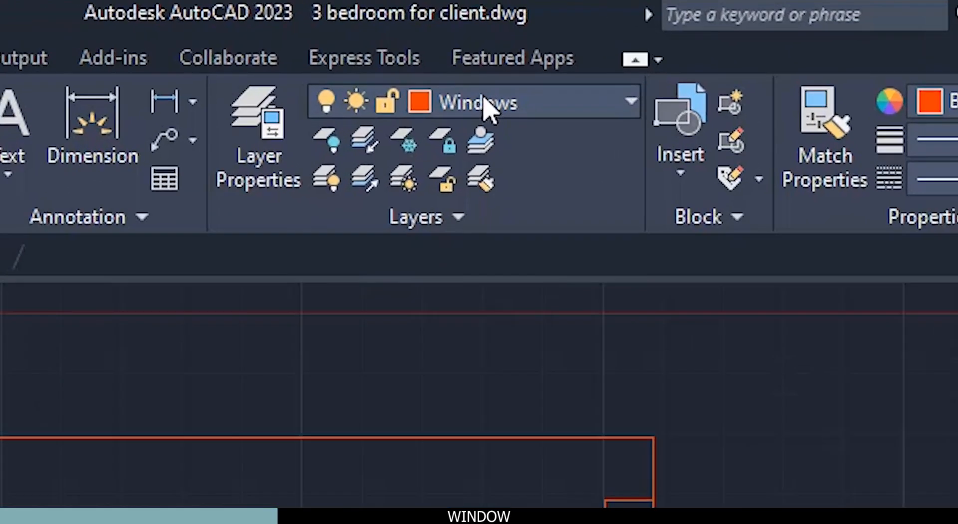
pyautogui.click(481, 46)
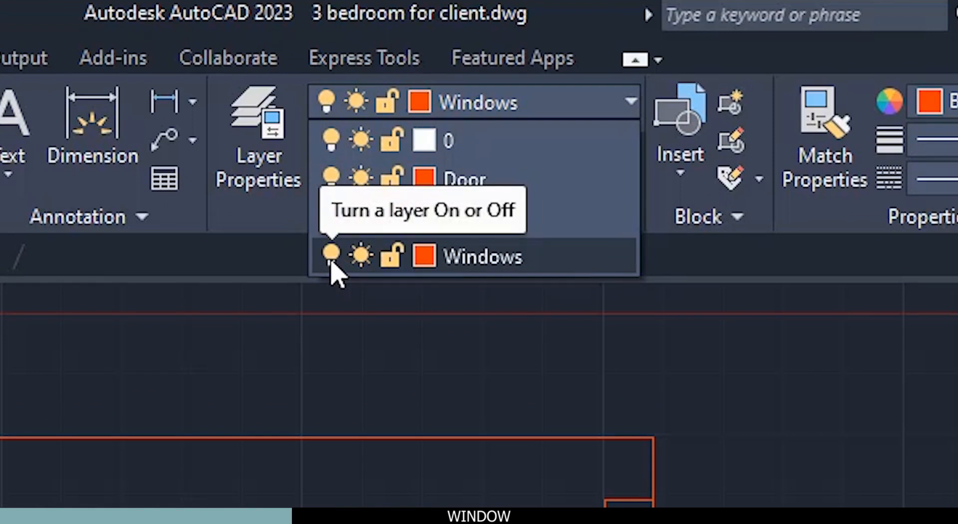
pyautogui.click(331, 264)
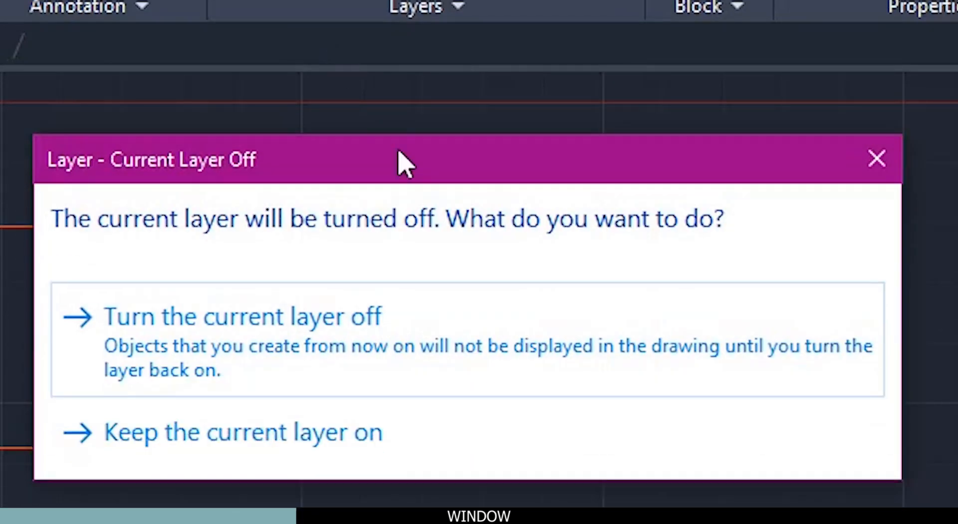
pyautogui.click(302, 435)
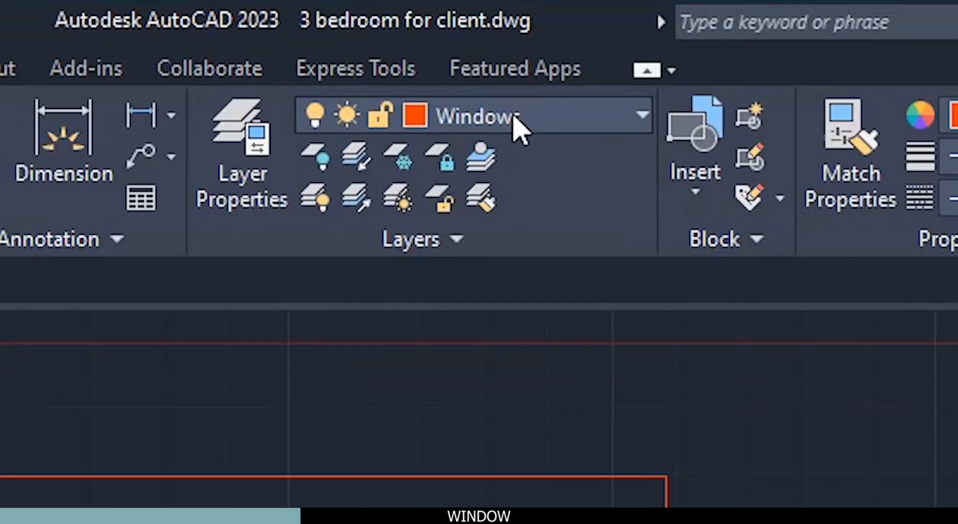
# Step: Test the Windows layer by turning it off and on with layer 0 current, and make Windows current again
pyautogui.click(514, 117)
pyautogui.click(462, 158)
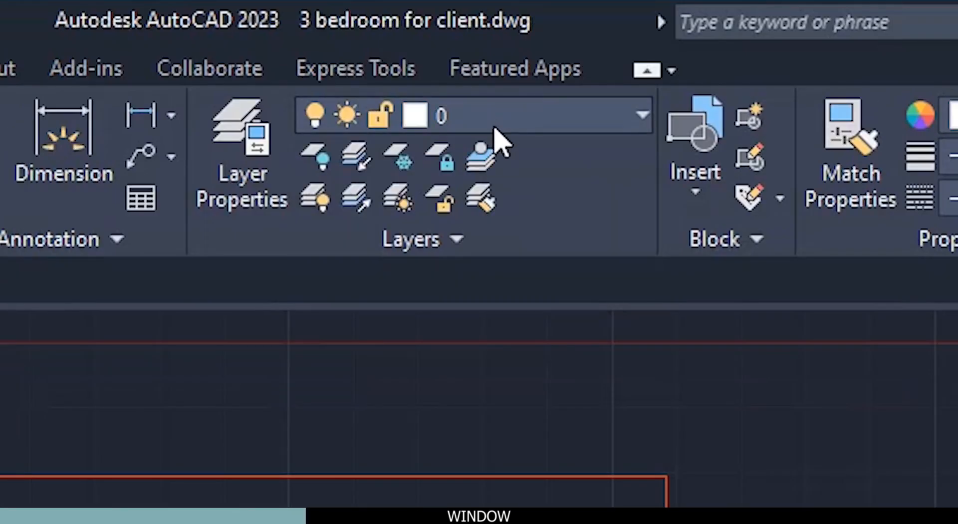
pyautogui.click(504, 127)
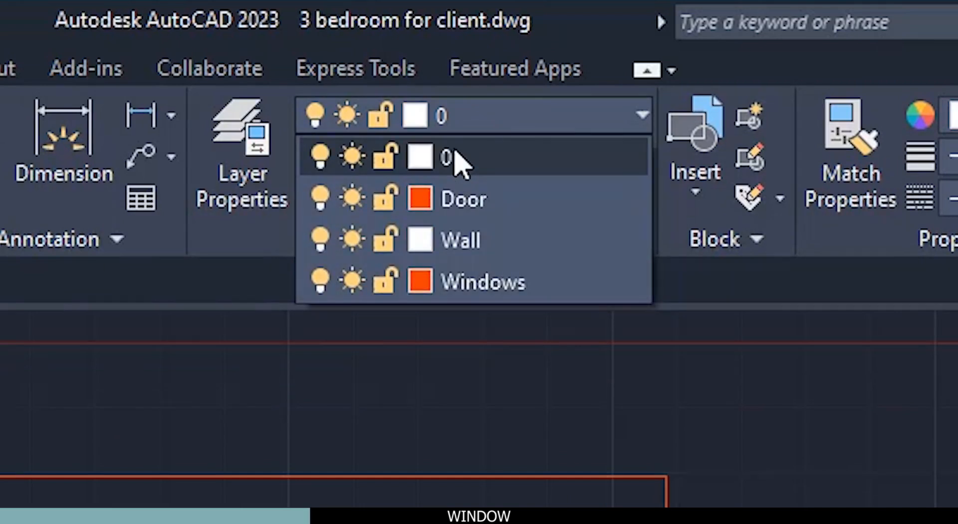
pyautogui.click(322, 280)
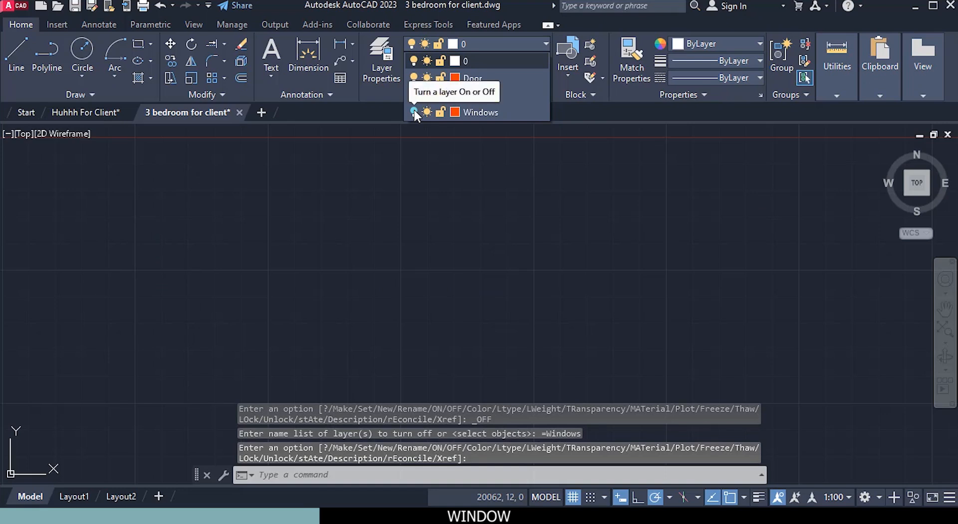
pyautogui.click(414, 111)
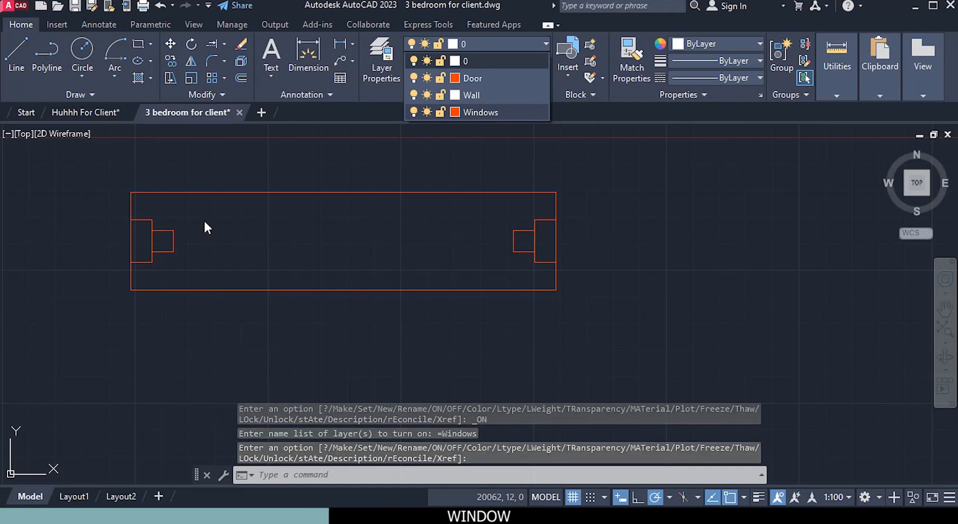
pyautogui.click(469, 110)
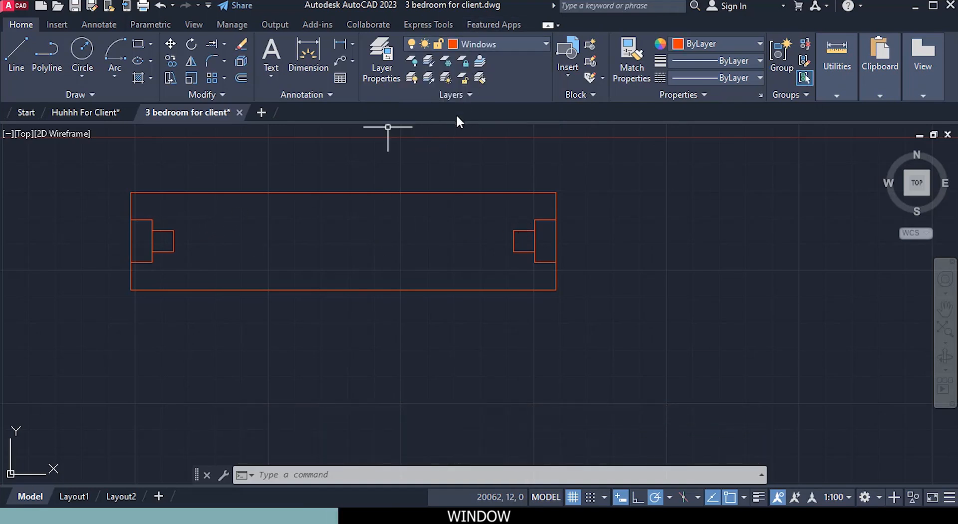
# Step: Draw a line from the right square's upper-left corner to the left square's upper-right corner
pyautogui.click(16, 54)
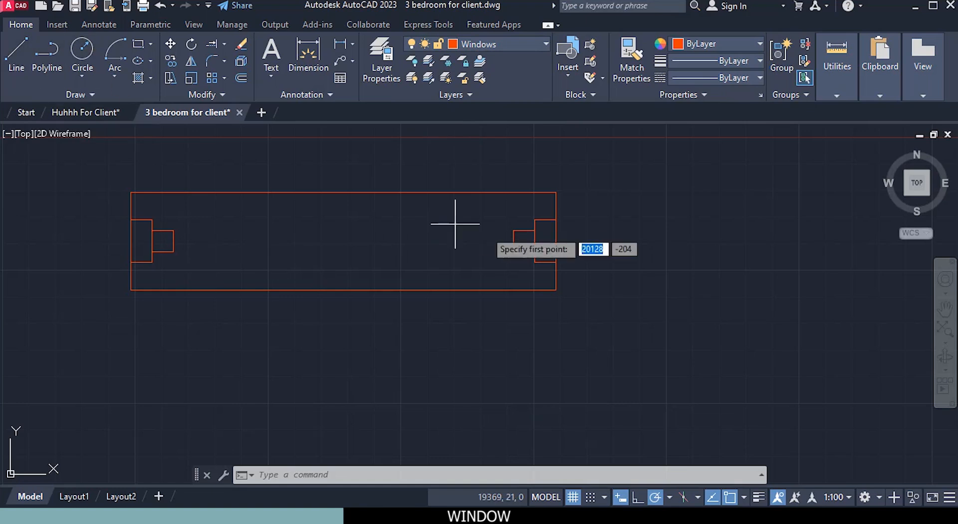
pyautogui.click(513, 230)
pyautogui.click(174, 230)
pyautogui.press('Escape')
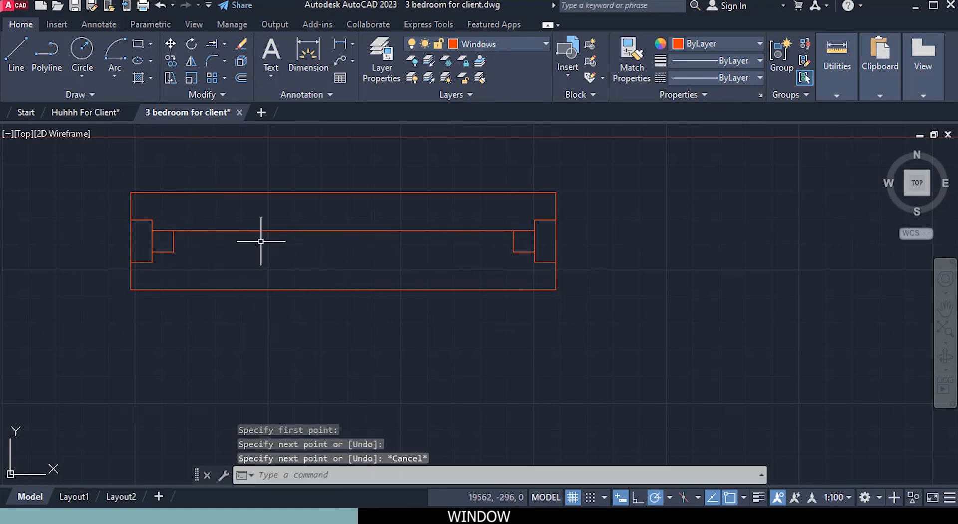
# Step: Draw a line from the right square's lower-left corner to the left square's lower-right corner
pyautogui.moveTo(296, 240); pyautogui.dragTo(275, 207, button='middle')
pyautogui.click(16, 53)
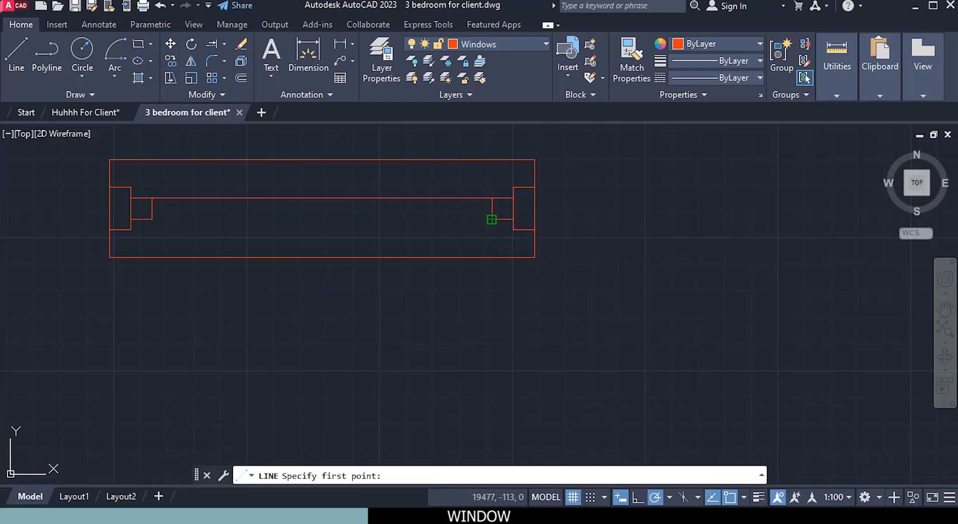
pyautogui.click(492, 219)
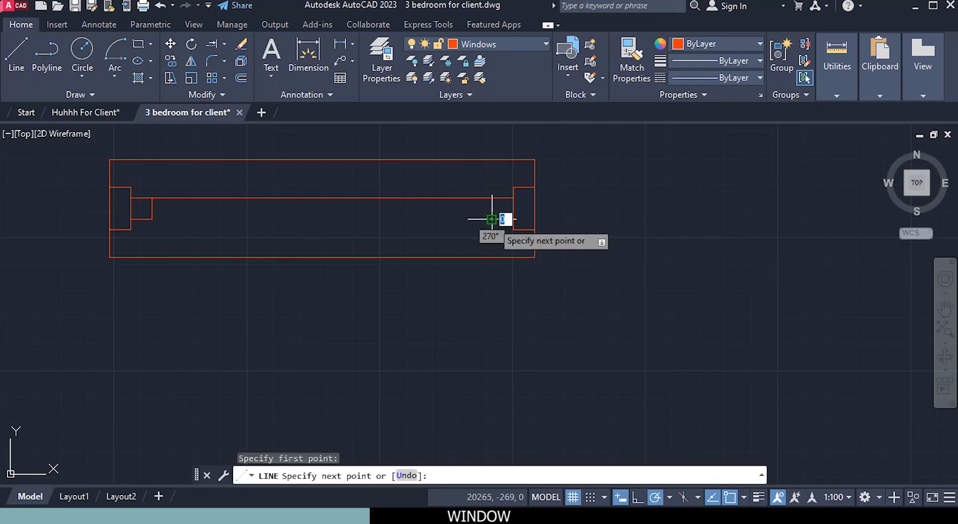
pyautogui.click(151, 219)
pyautogui.press('Escape')
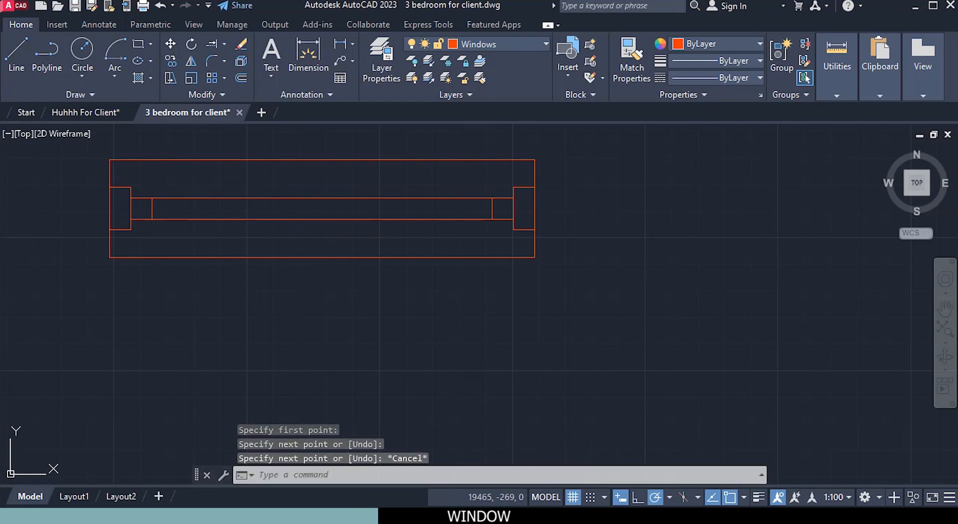
# Step: Draw a vertical line joining the midpoints of the two long horizontal lines between the end squares
pyautogui.click(16, 57)
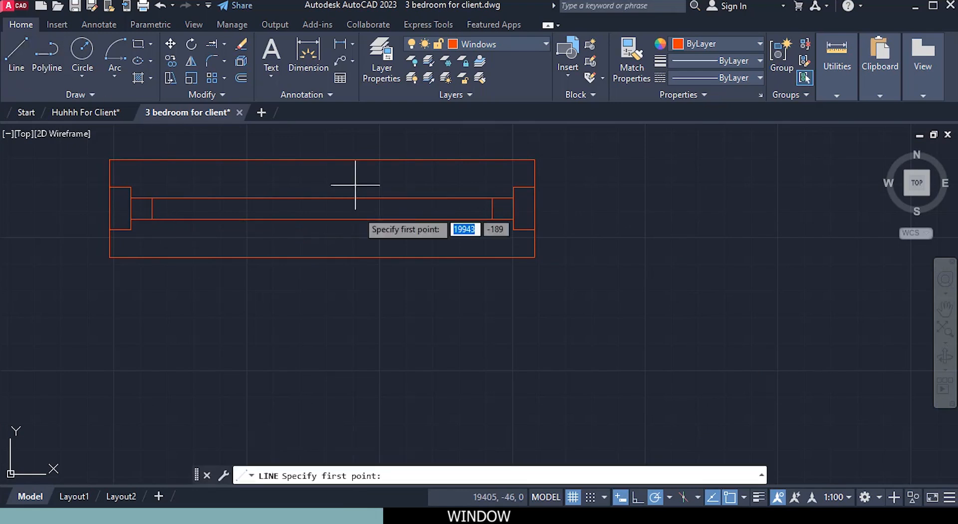
pyautogui.click(322, 198)
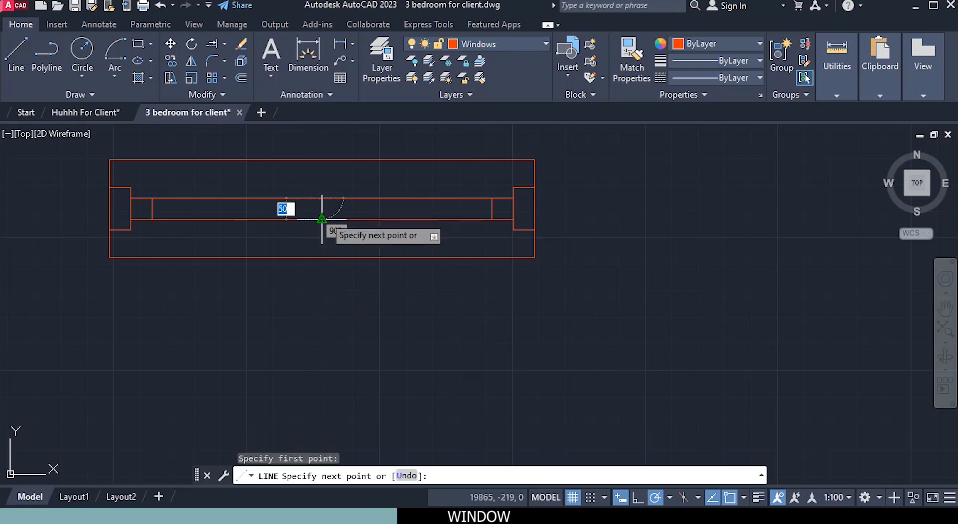
pyautogui.click(322, 218)
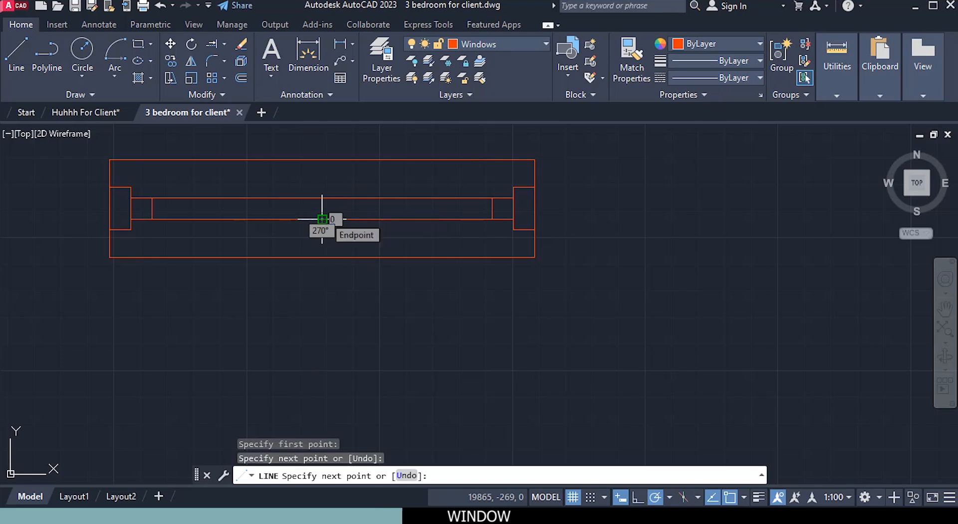
pyautogui.press('Escape')
# Step: Copy the right end square from its upper-left corner to the upper end of the vertical centre line
pyautogui.scroll(2, 465, 211)
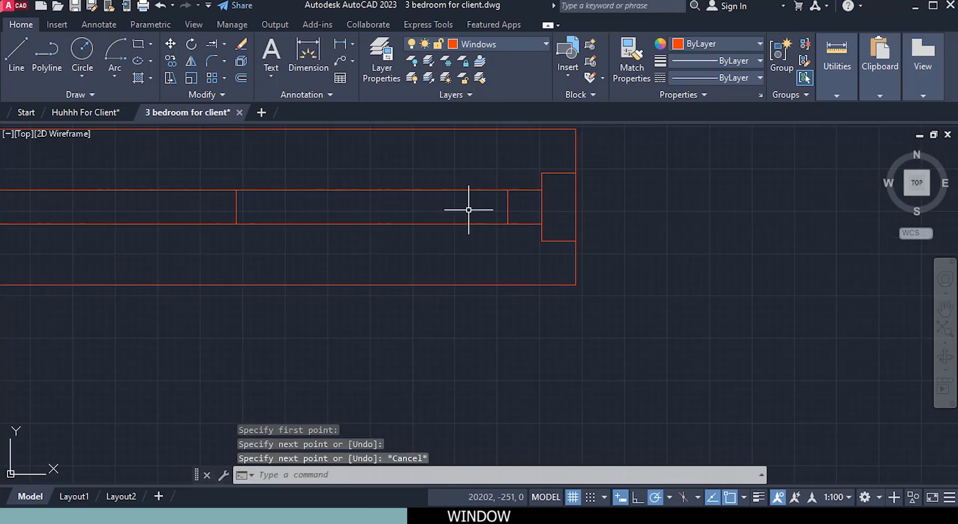
pyautogui.click(508, 206)
pyautogui.rightClick(477, 250)
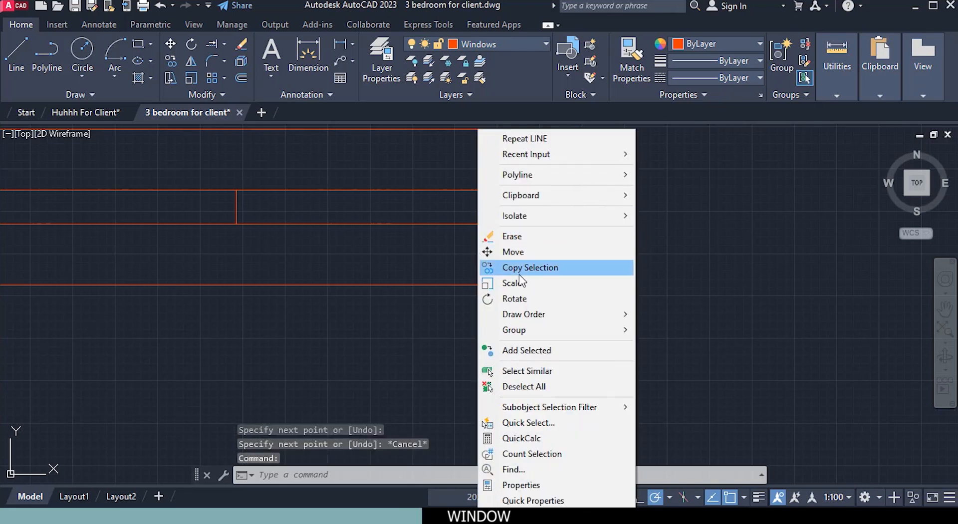
pyautogui.click(521, 267)
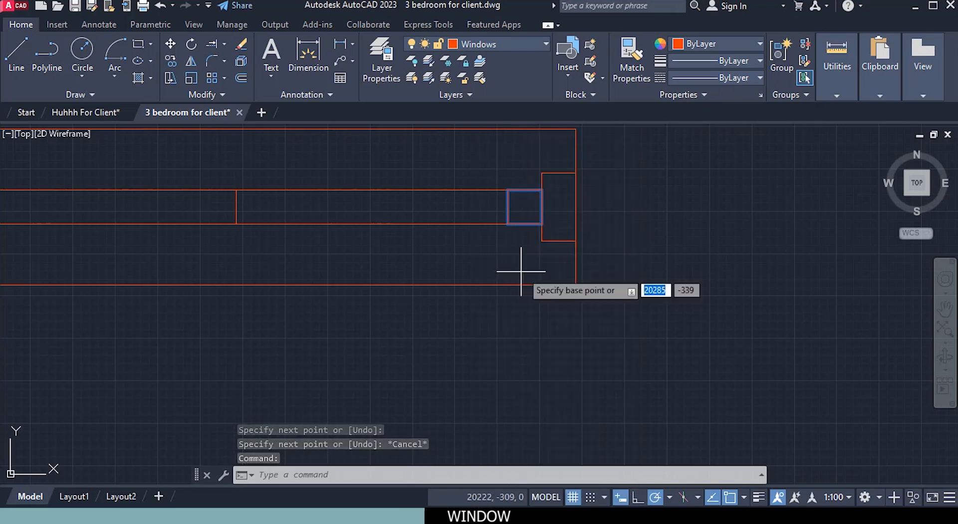
pyautogui.click(508, 190)
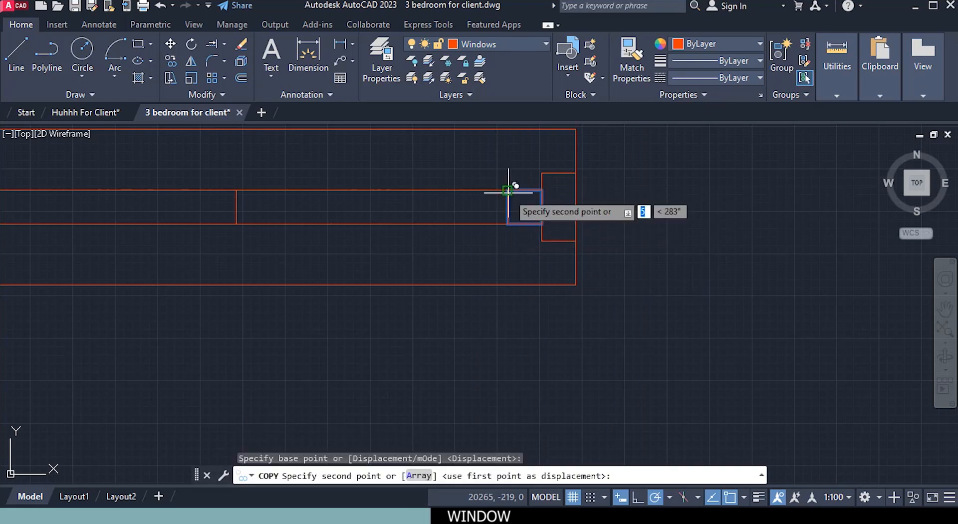
pyautogui.click(236, 190)
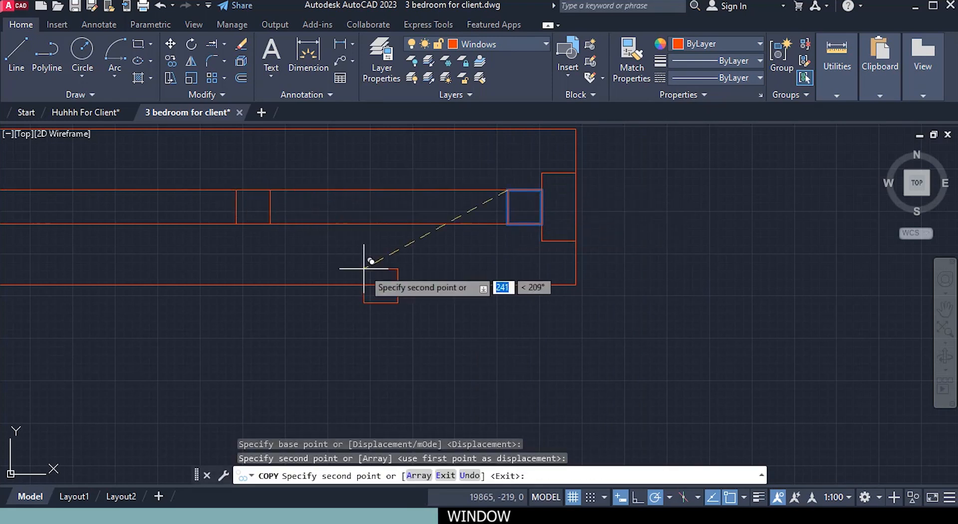
pyautogui.press('Escape')
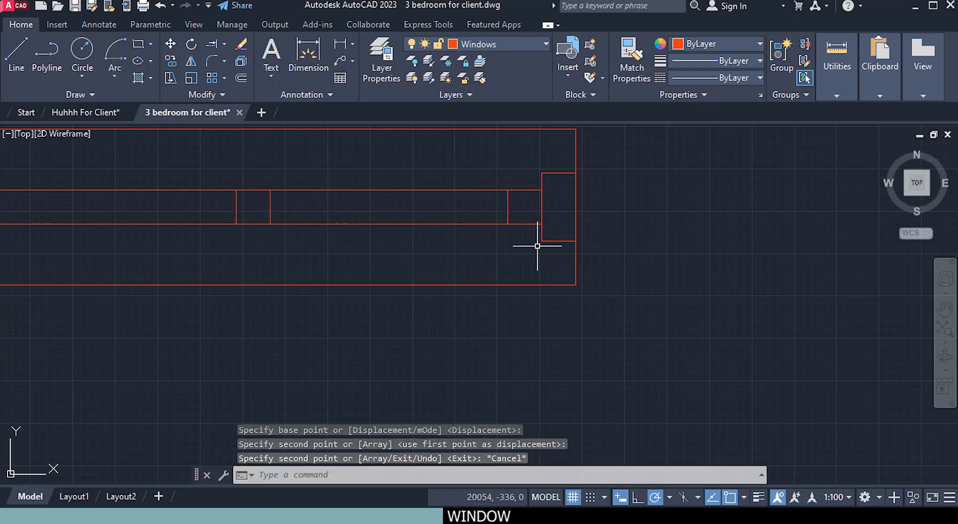
# Step: Copy the left end square from its upper-right corner to the upper end of the vertical centre line
pyautogui.moveTo(242, 237)
pyautogui.mouseDown(button='middle')
pyautogui.moveTo(364, 274)
pyautogui.moveTo(445, 267)
pyautogui.mouseUp(button='middle')
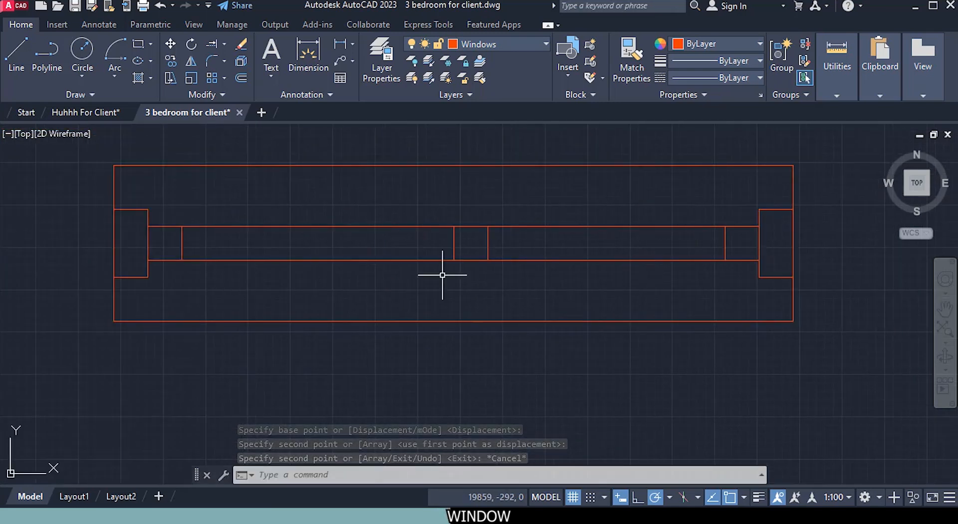
pyautogui.click(182, 243)
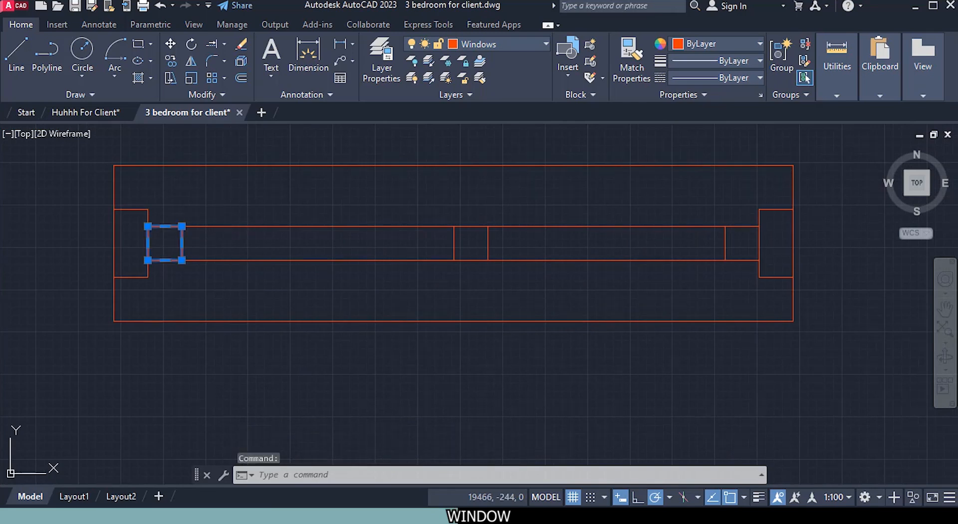
pyautogui.rightClick(220, 230)
pyautogui.click(293, 270)
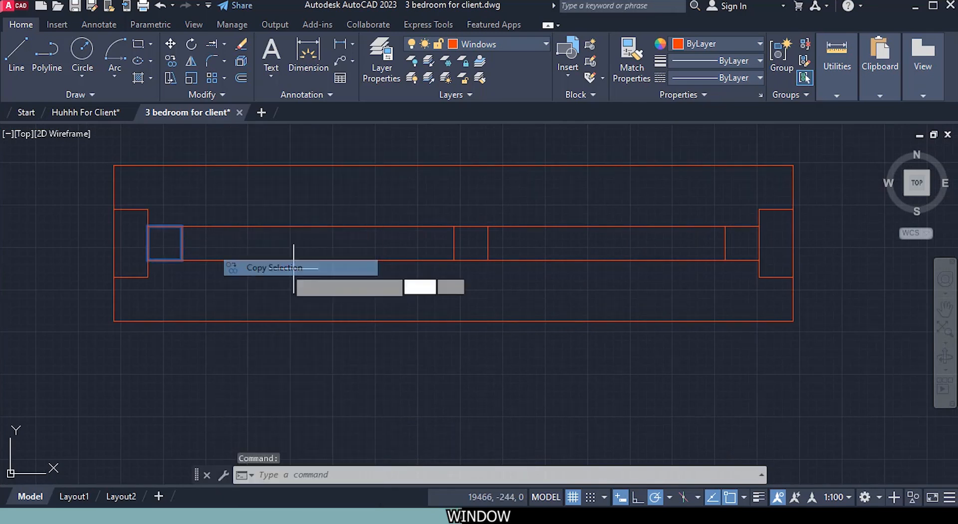
pyautogui.click(182, 227)
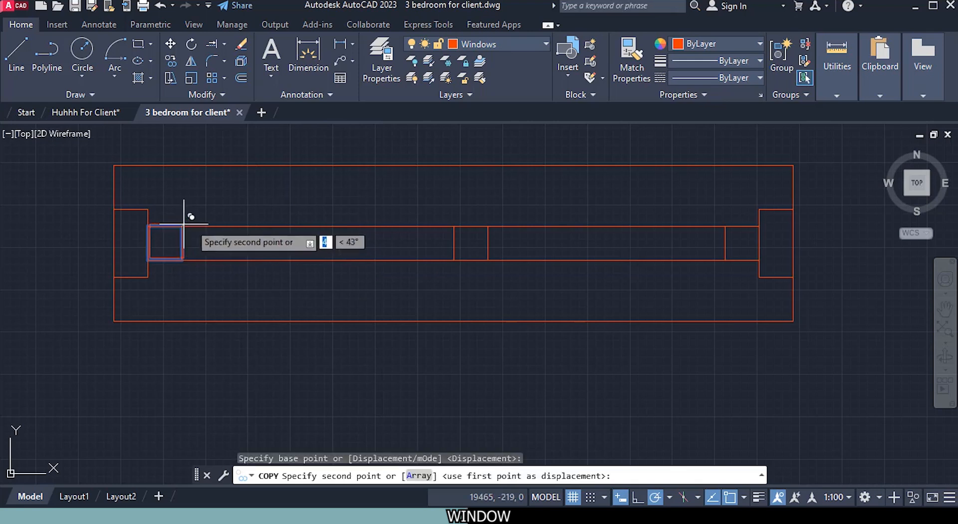
pyautogui.click(454, 226)
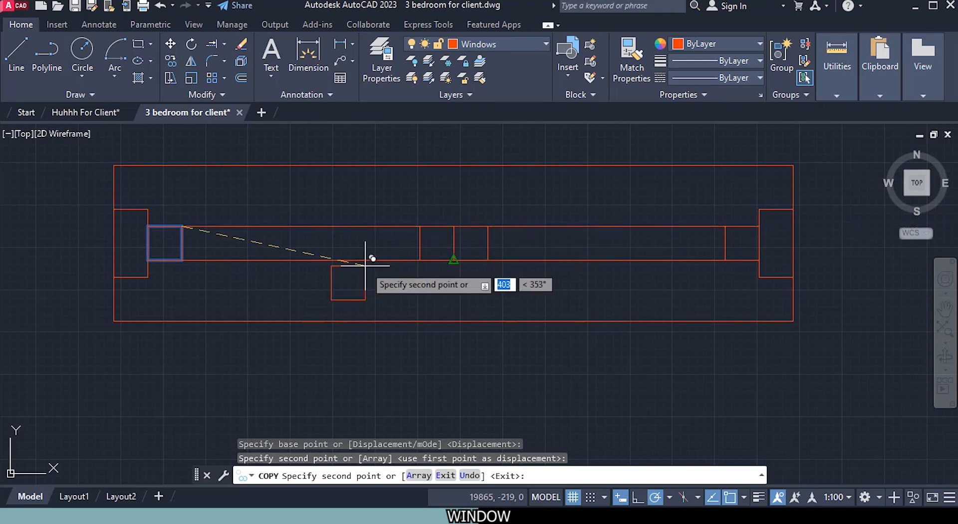
pyautogui.press('Escape')
# Step: Draw the left pane's glass line from the midpoint of the left end square's inner side to the facing centre square's side
pyautogui.scroll(-2, 374, 266)
pyautogui.moveTo(418, 289); pyautogui.dragTo(413, 294, button='middle')
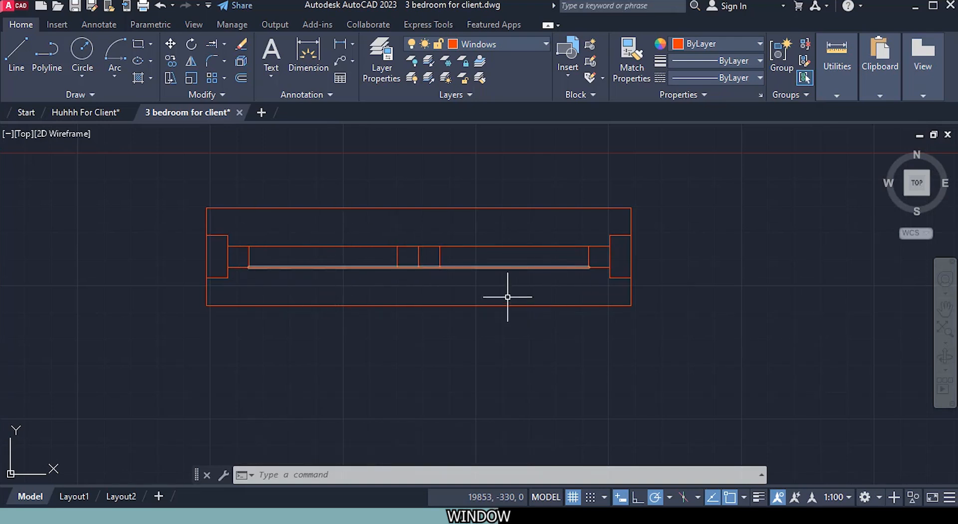
pyautogui.scroll(2, 314, 256)
pyautogui.click(17, 55)
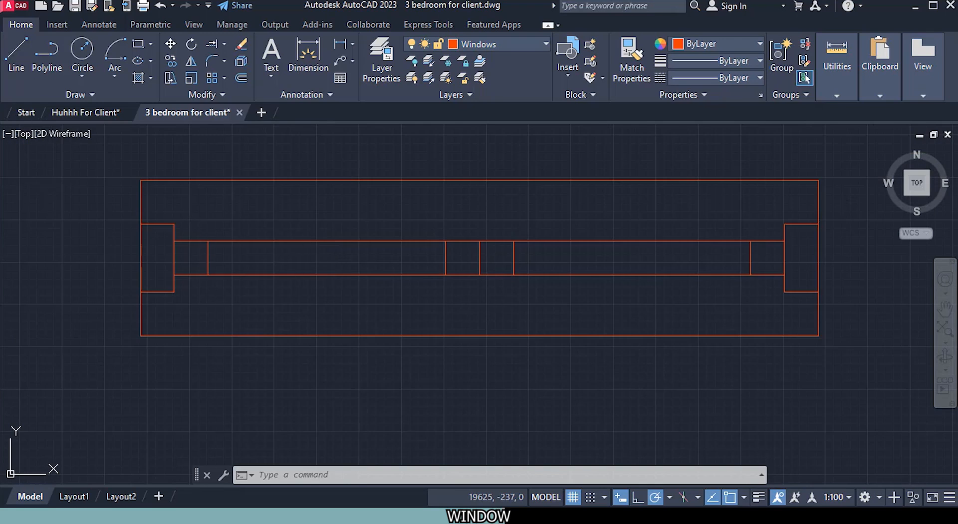
pyautogui.click(208, 257)
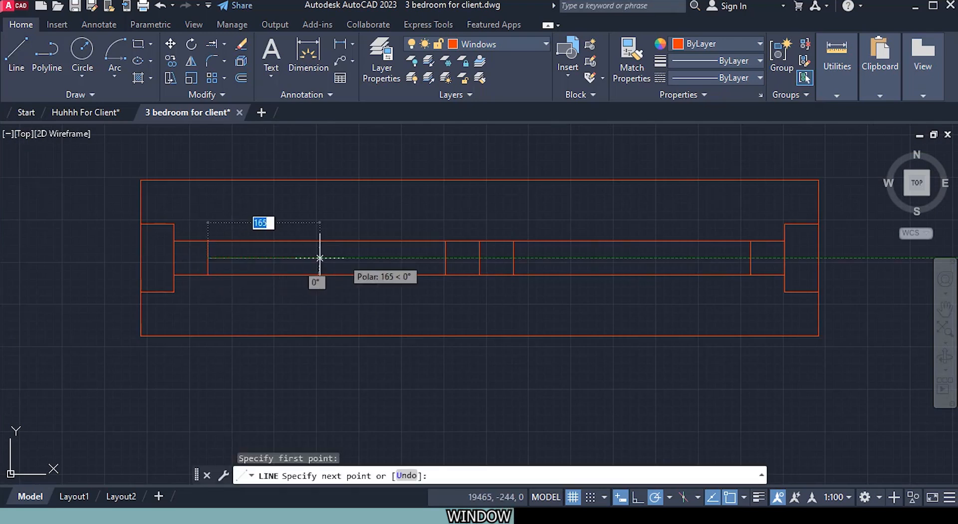
pyautogui.click(446, 258)
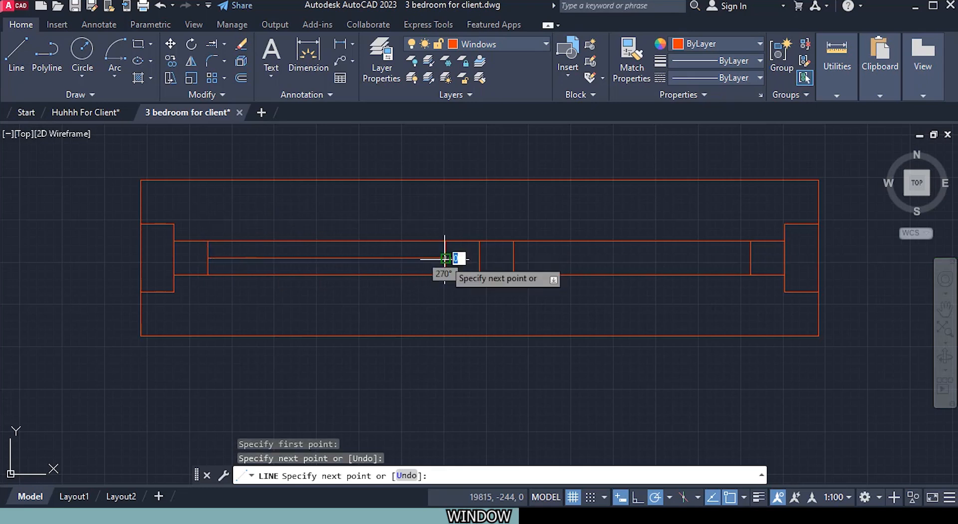
pyautogui.press('Escape')
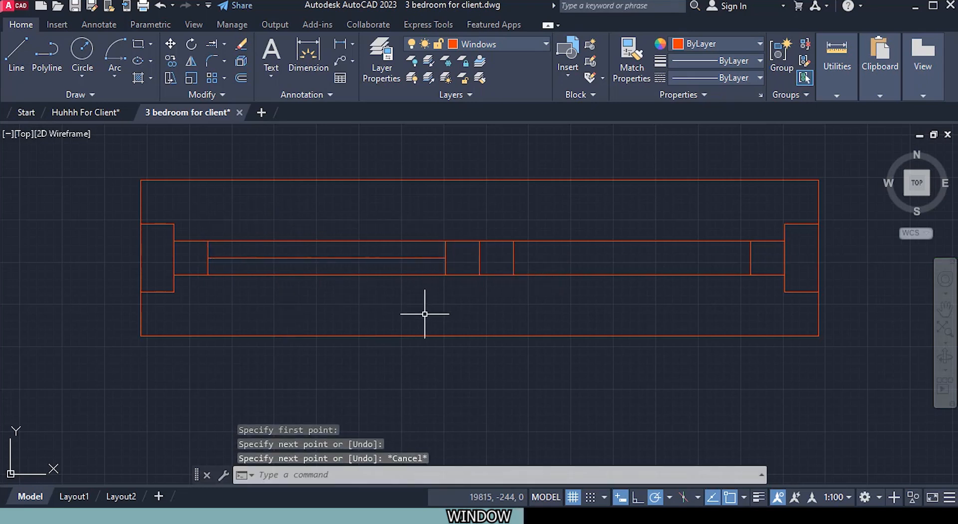
# Step: Draw the right pane's glass line from the midpoint of the centre square's right side to the right end square's inner side
pyautogui.moveTo(383, 316); pyautogui.dragTo(343, 315, button='middle')
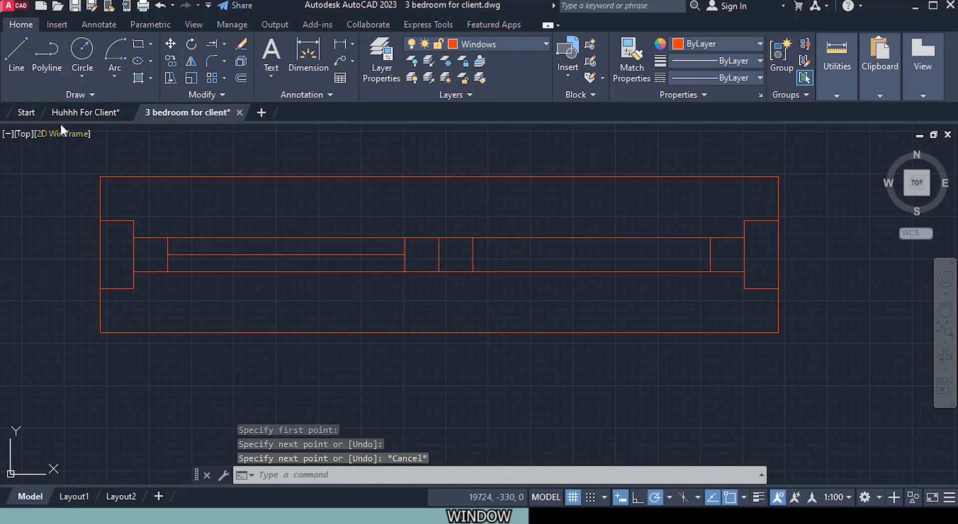
pyautogui.click(16, 49)
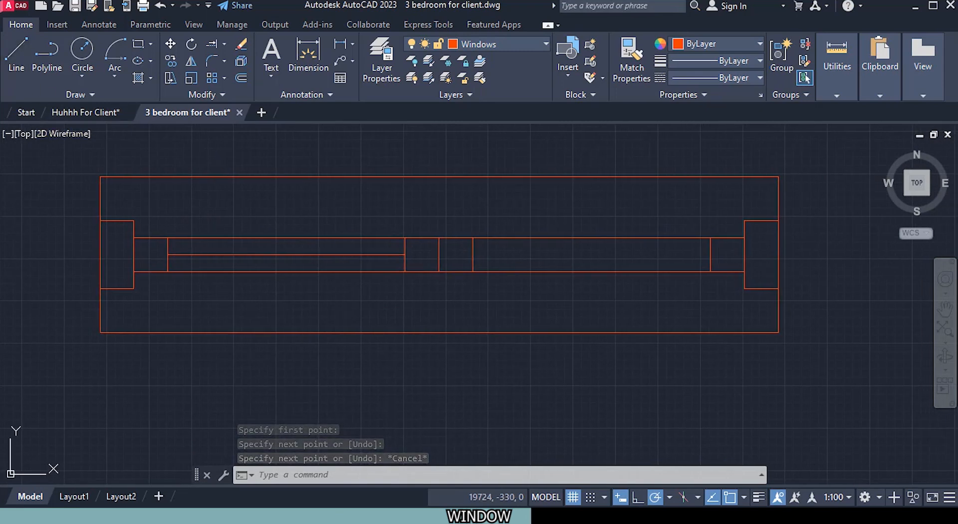
pyautogui.click(473, 254)
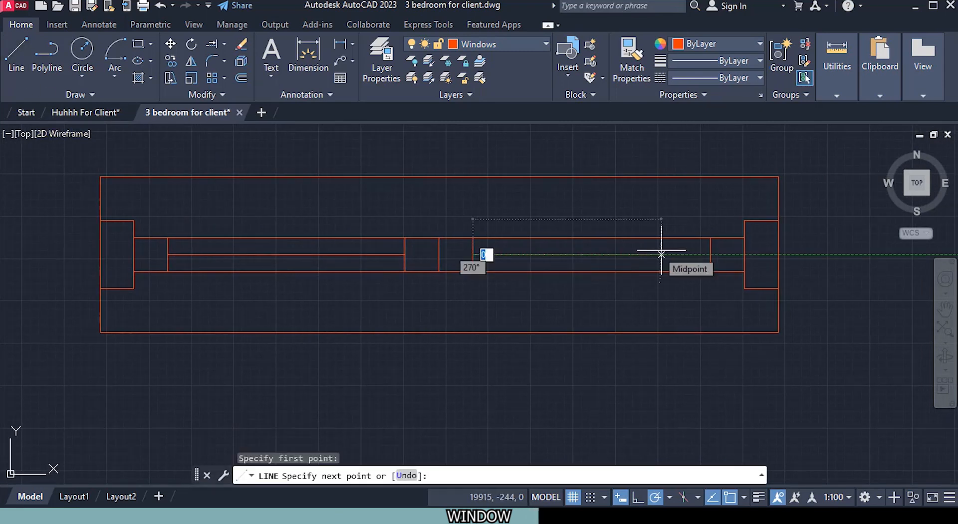
pyautogui.click(711, 255)
pyautogui.press('Escape')
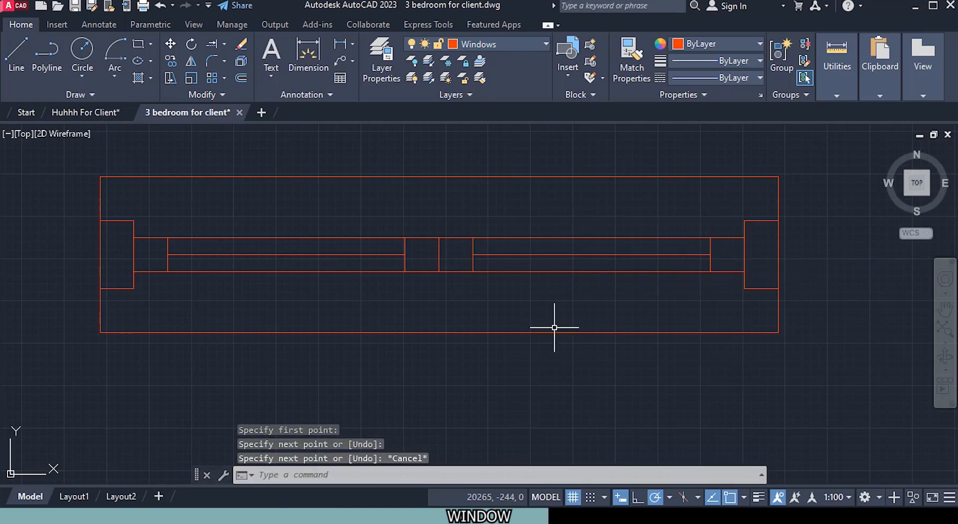
# Step: Start a block definition named Window 1000mm with its base point at the midpoint of the window's upper edge
pyautogui.scroll(-2, 515, 309)
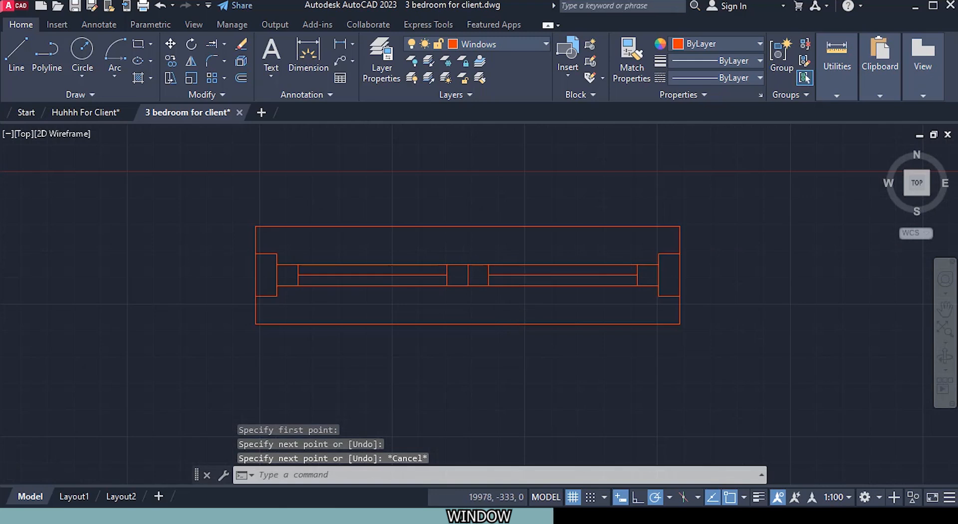
pyautogui.scroll(-2, 516, 312)
pyautogui.moveTo(558, 335); pyautogui.dragTo(509, 347, button='middle')
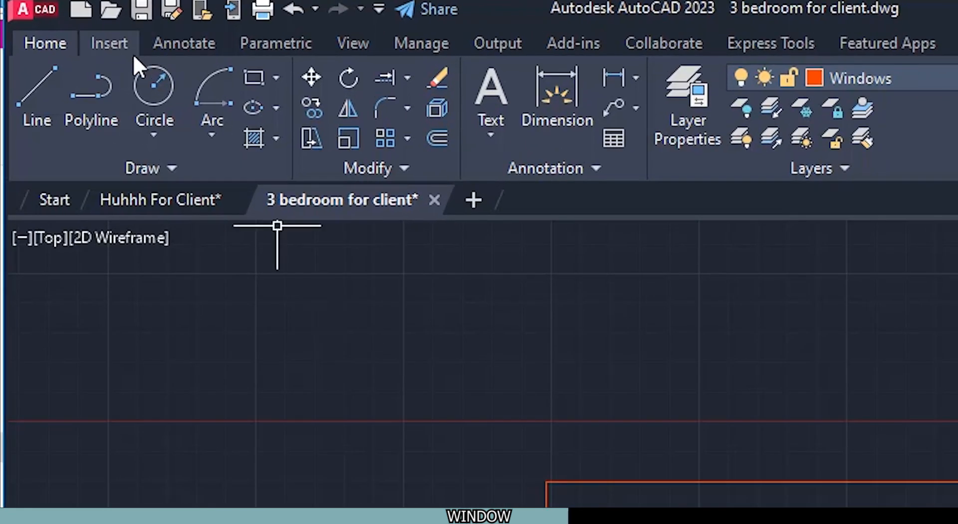
pyautogui.click(133, 53)
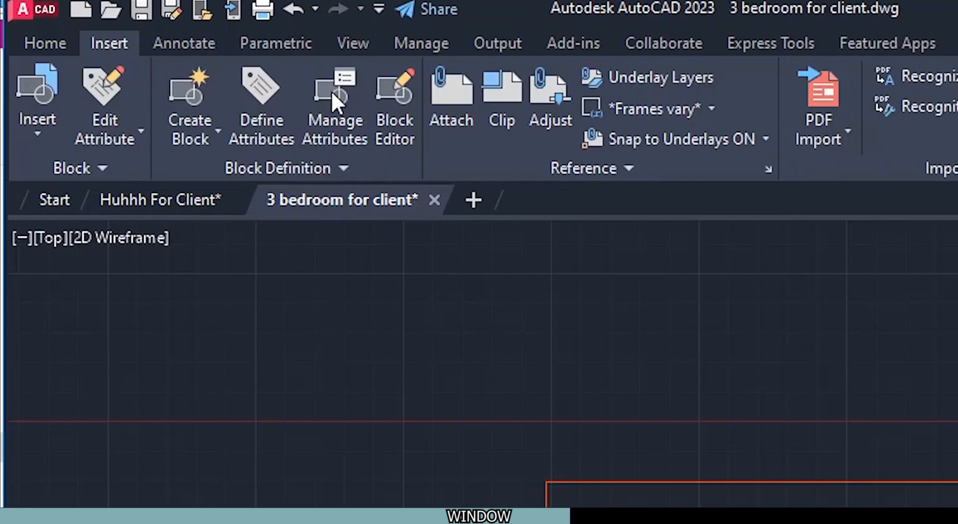
pyautogui.click(188, 100)
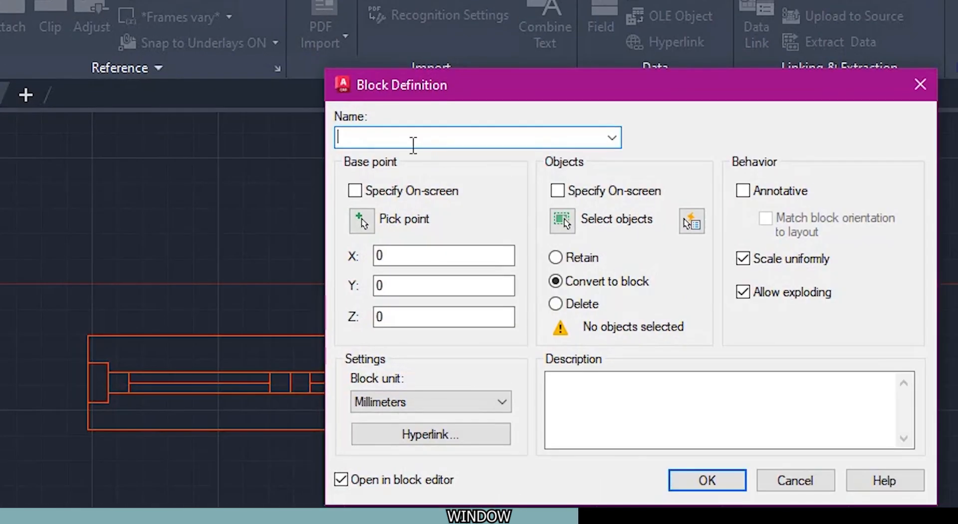
pyautogui.write('Window 1000mm')
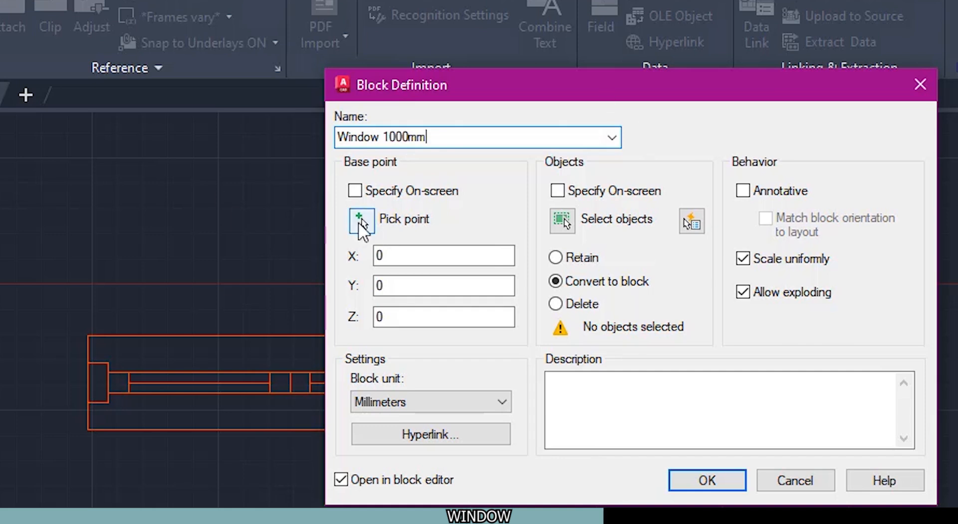
pyautogui.click(362, 219)
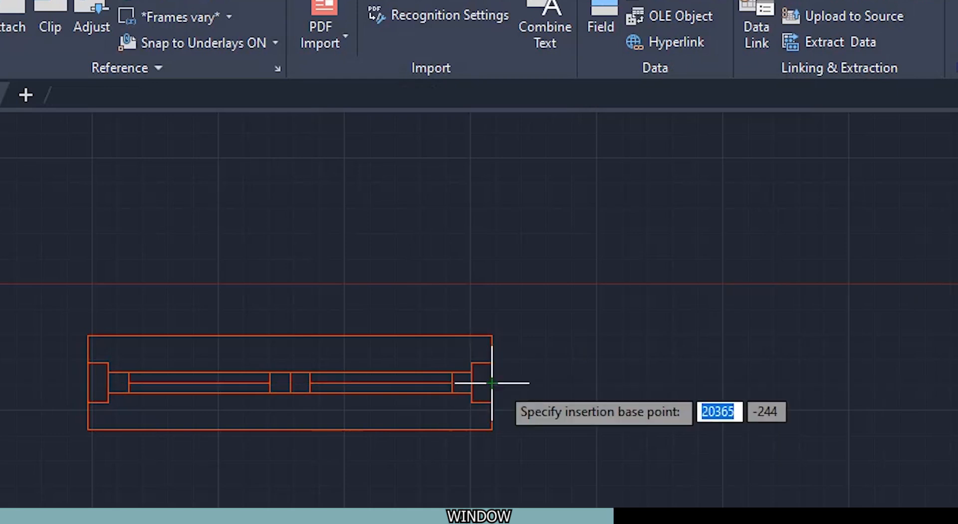
pyautogui.click(291, 335)
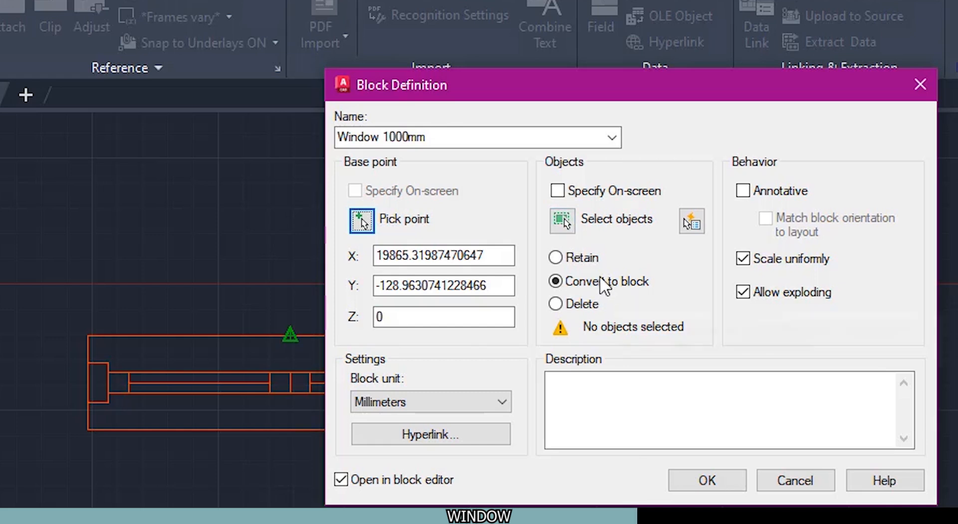
# Step: Select all of the window's frame, square and line objects for the Window 1000mm block definition
pyautogui.click(565, 226)
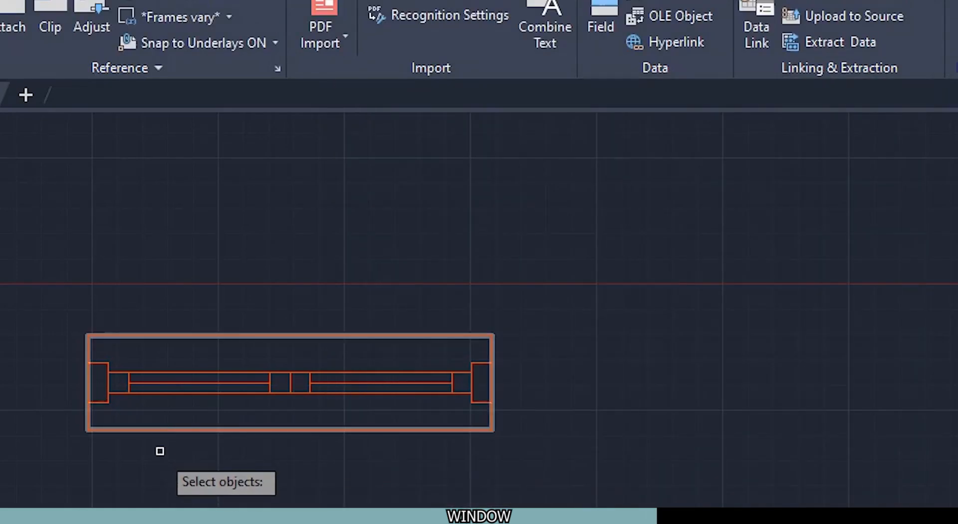
pyautogui.scroll(2, 154, 440)
pyautogui.click(172, 423)
pyautogui.click(188, 365)
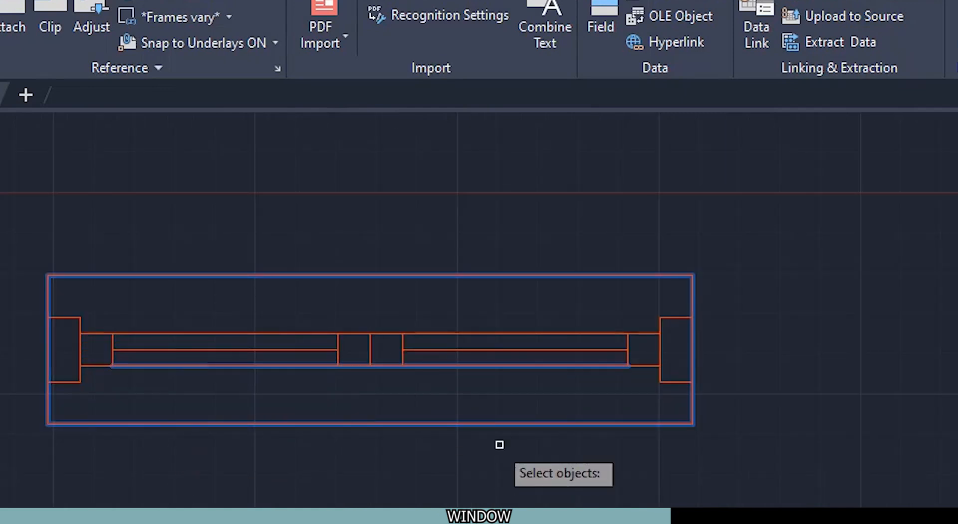
pyautogui.scroll(-2, 569, 472)
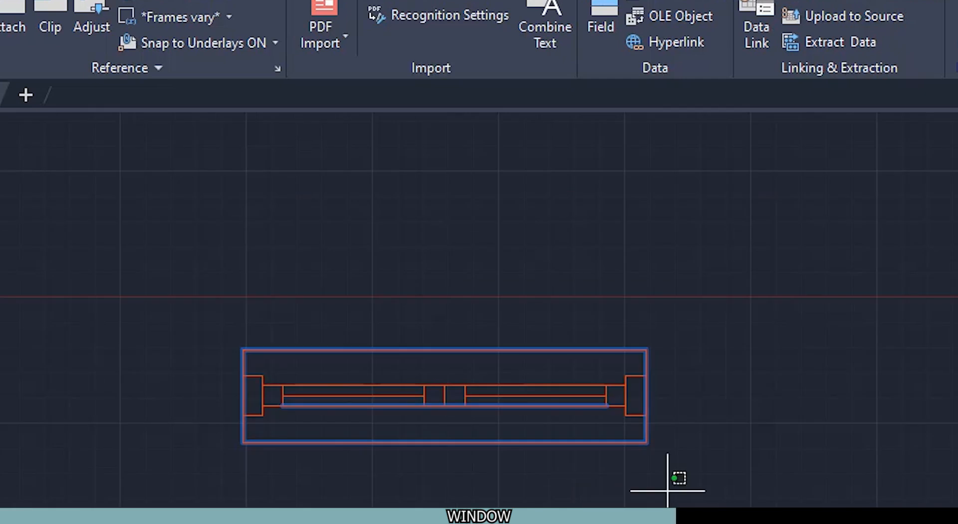
pyautogui.click(668, 490)
pyautogui.click(54, 248)
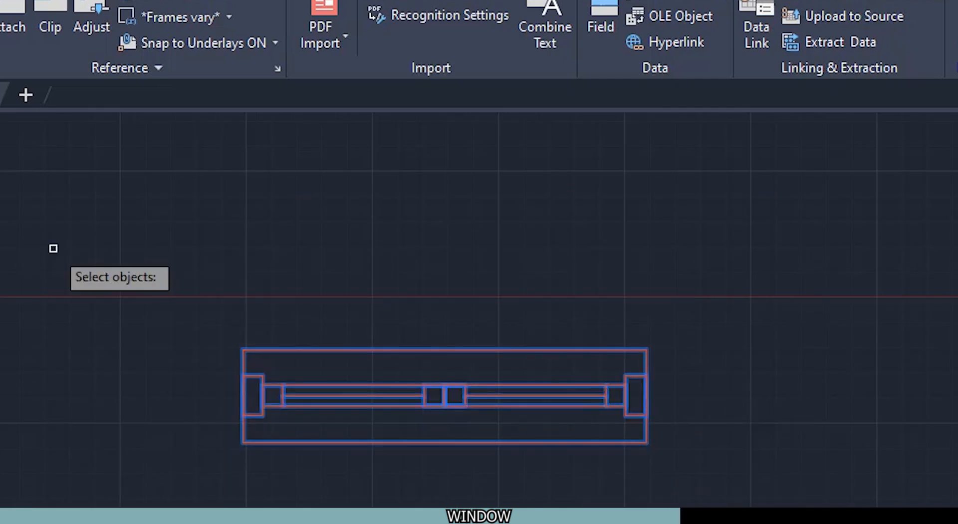
pyautogui.press('Return')
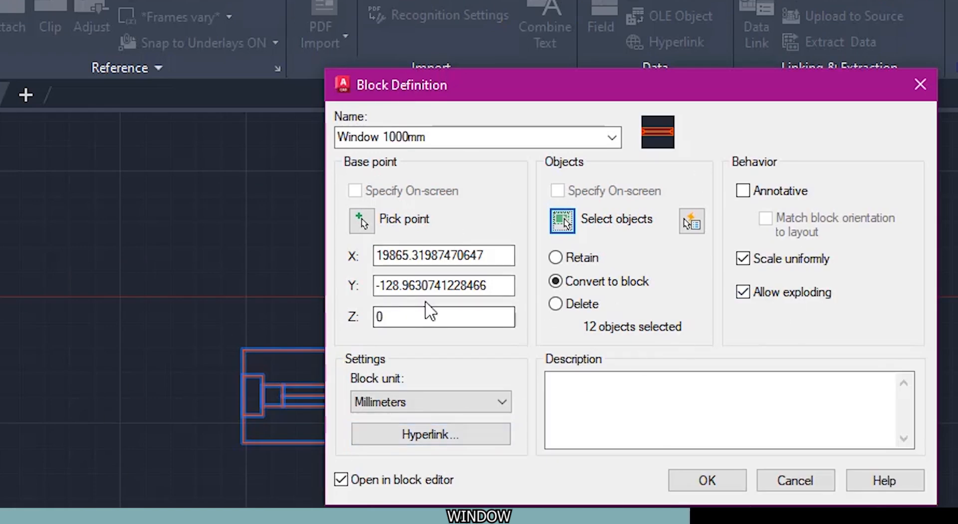
# Step: Turn off opening in the block editor, create the Window 1000mm block, and check that it selects as one object
pyautogui.click(343, 482)
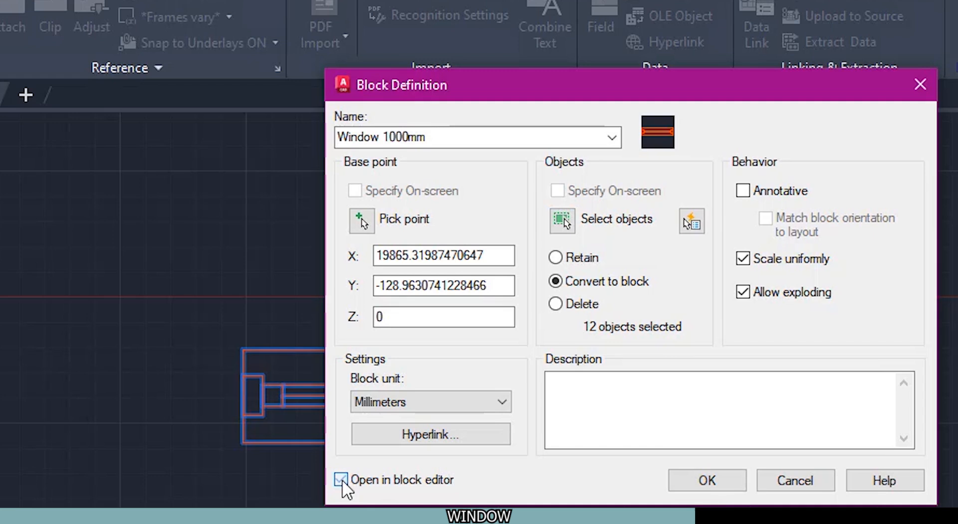
pyautogui.click(719, 482)
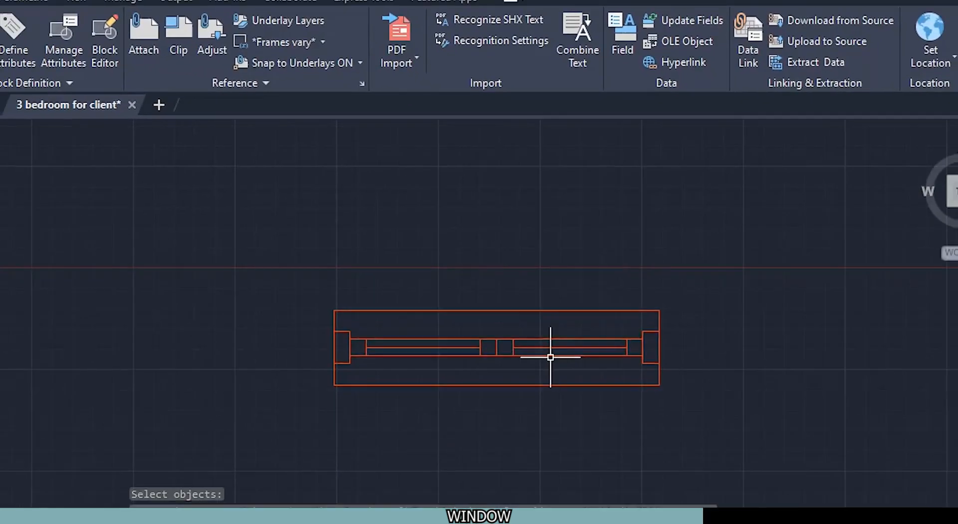
pyautogui.click(582, 314)
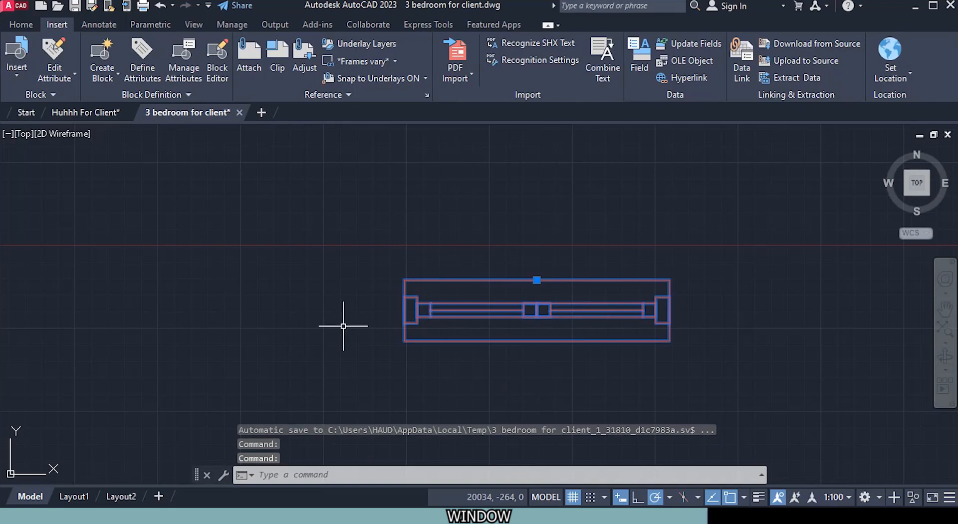
pyautogui.press('Escape')
pyautogui.scroll(-2, 347, 323)
pyautogui.click(21, 24)
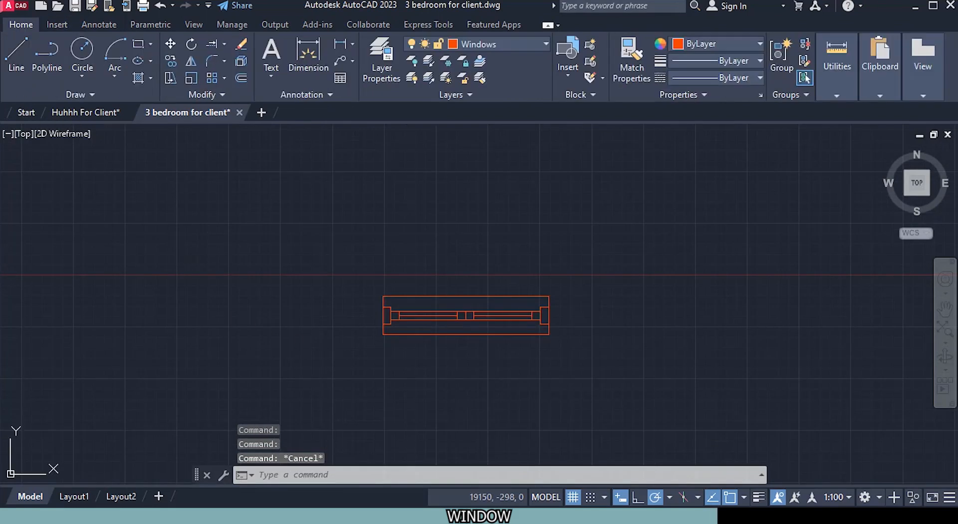
pyautogui.moveTo(588, 316); pyautogui.dragTo(422, 333, button='middle')
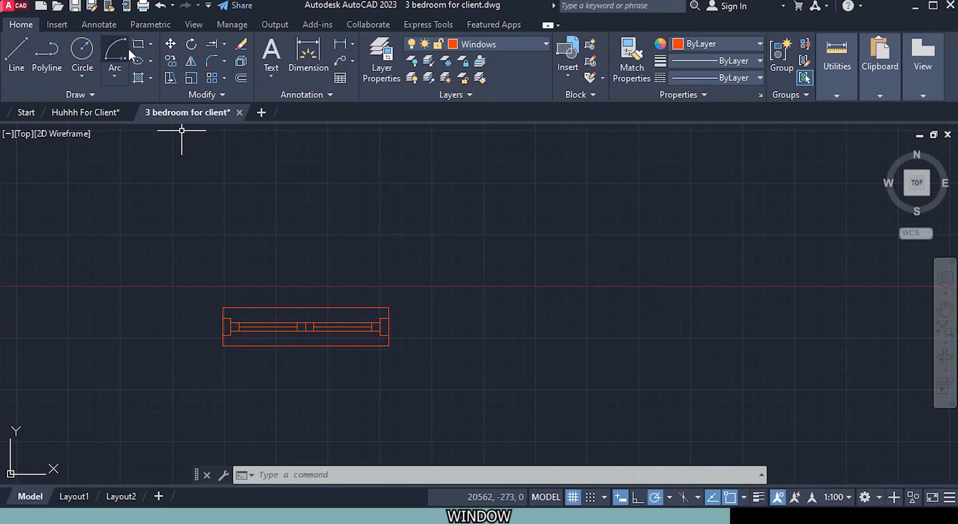
pyautogui.write('rec')
pyautogui.press('Return')
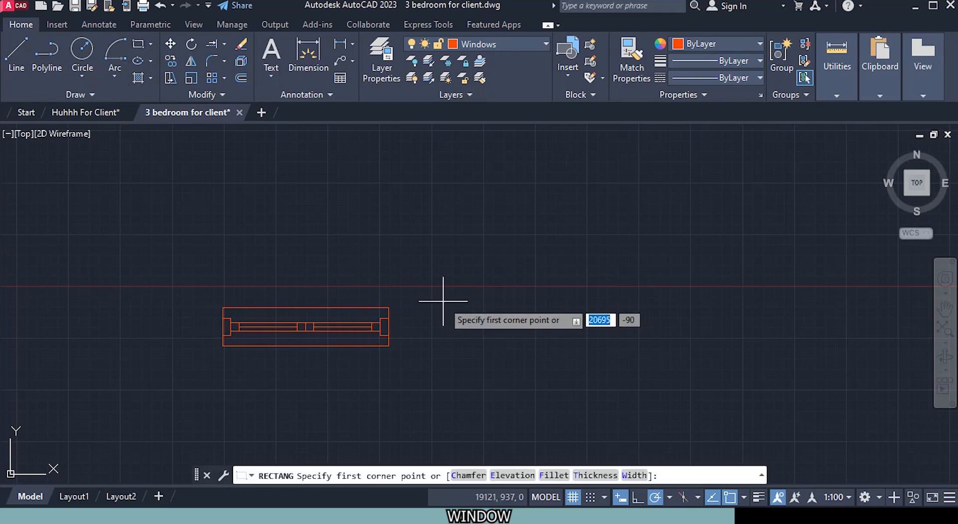
pyautogui.click(443, 301)
pyautogui.click(598, 350)
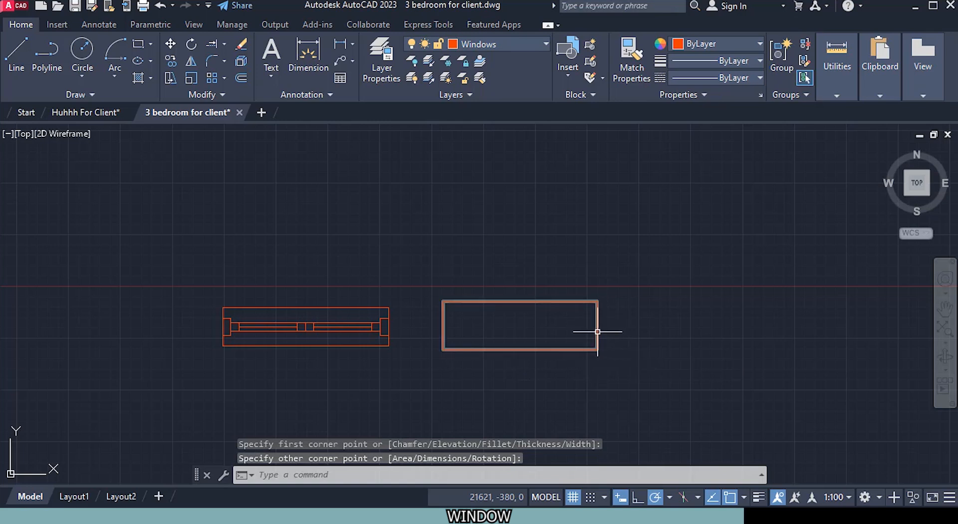
pyautogui.click(598, 332)
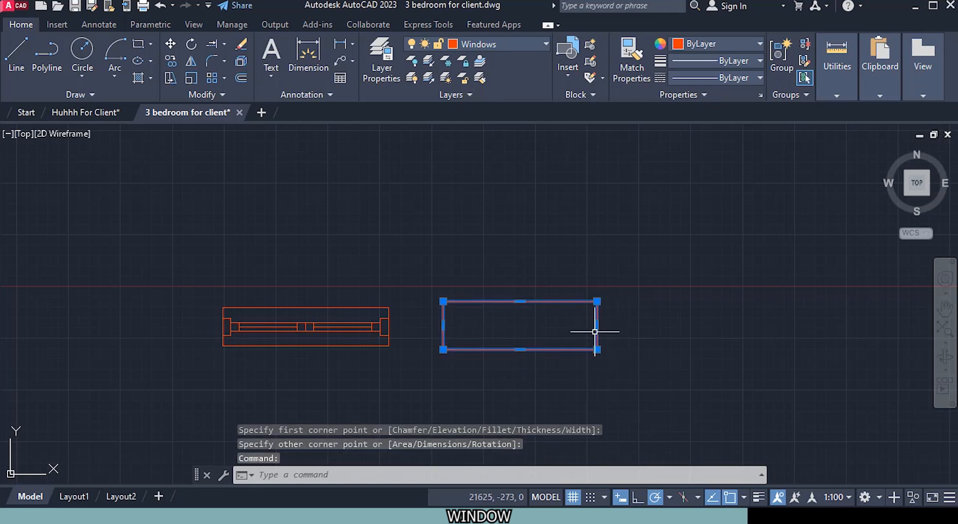
pyautogui.press('Delete')
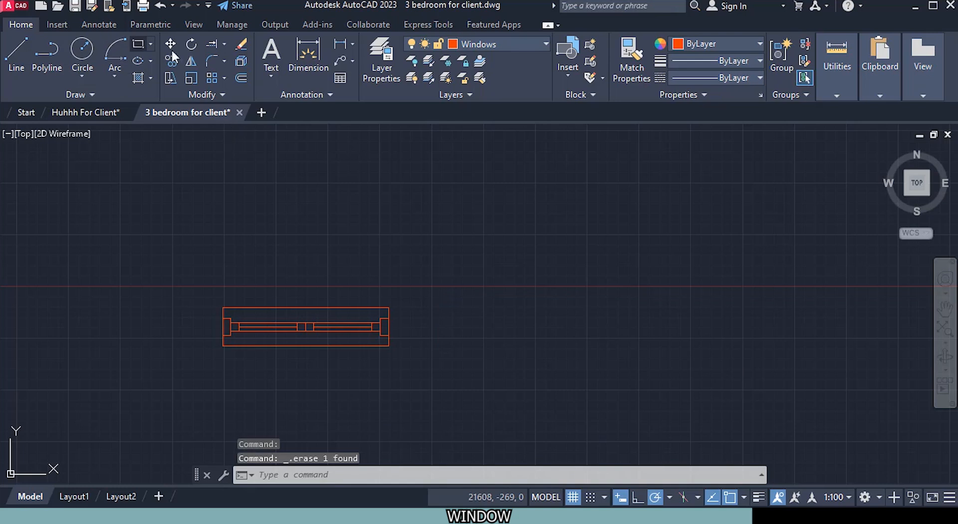
# Step: Draw a 600 by 230 mm rectangle to the right of the 1000 mm window as the second window's outline
pyautogui.click(471, 305)
pyautogui.click(471, 304)
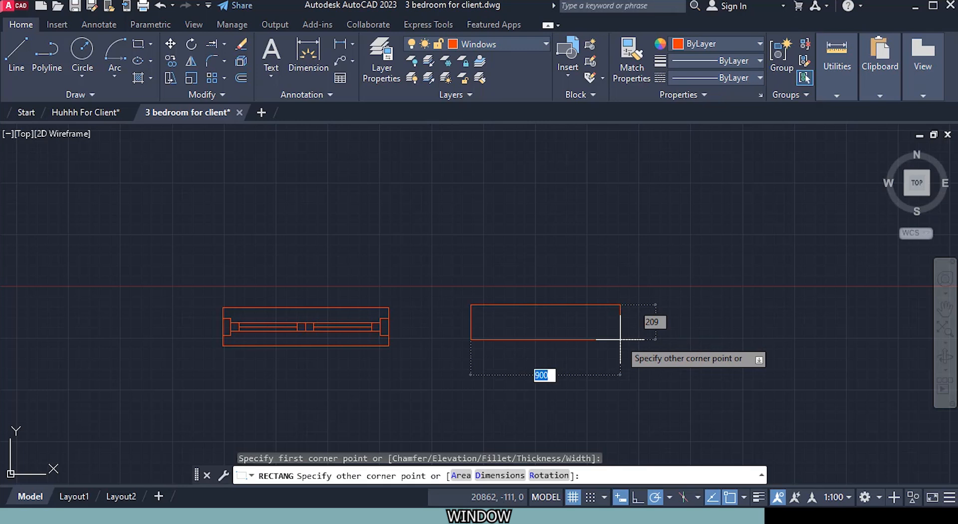
pyautogui.write('600')
pyautogui.press('Tab')
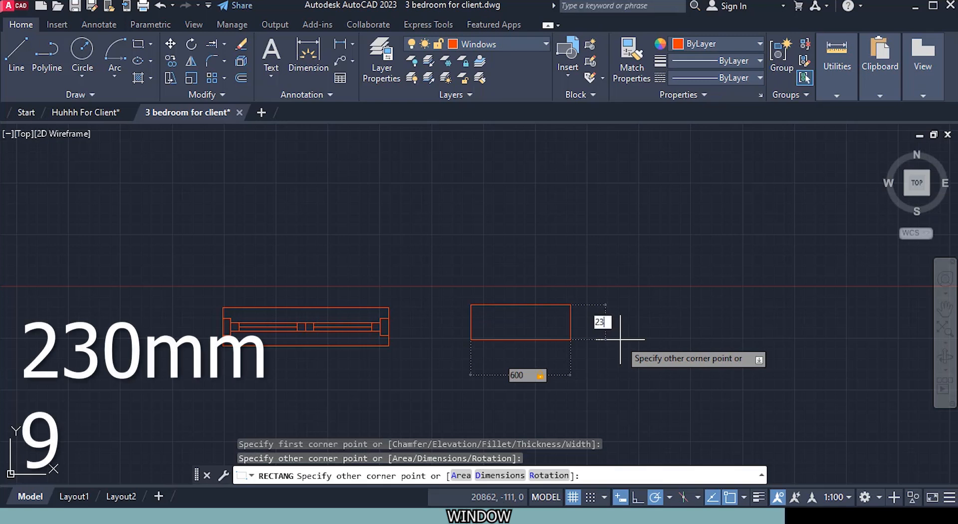
pyautogui.write('230')
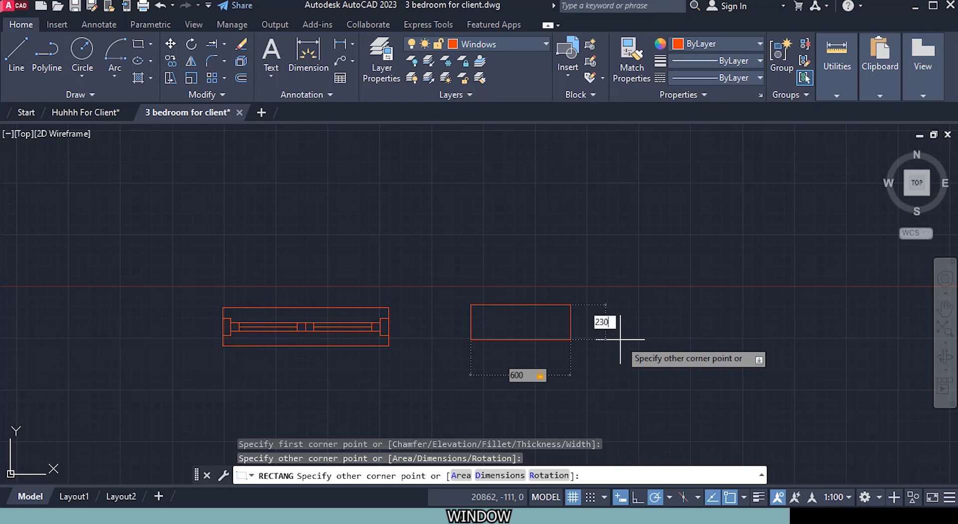
pyautogui.press('Return')
pyautogui.scroll(4, 479, 353)
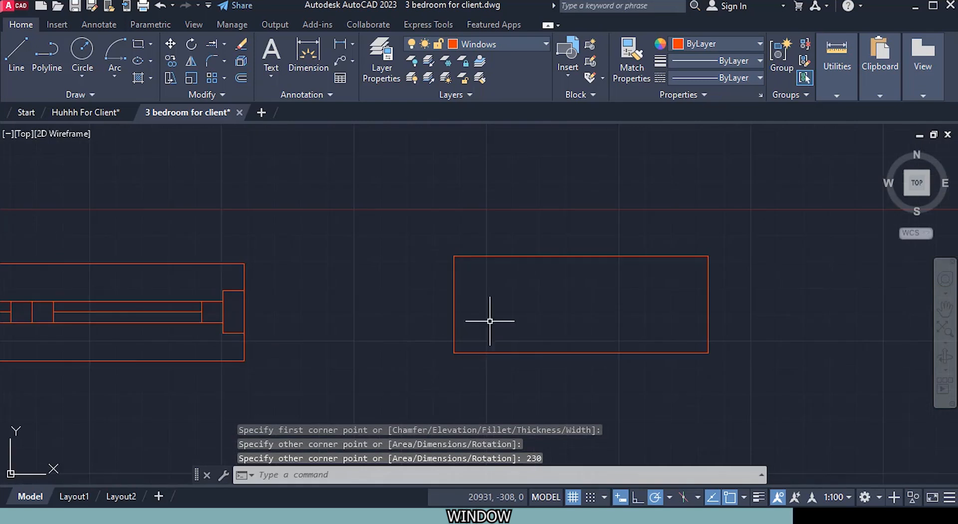
# Step: Draw a 50 by 100 mm frame rectangle inside the new outline, near its left side
pyautogui.moveTo(492, 298); pyautogui.dragTo(371, 269, button='middle')
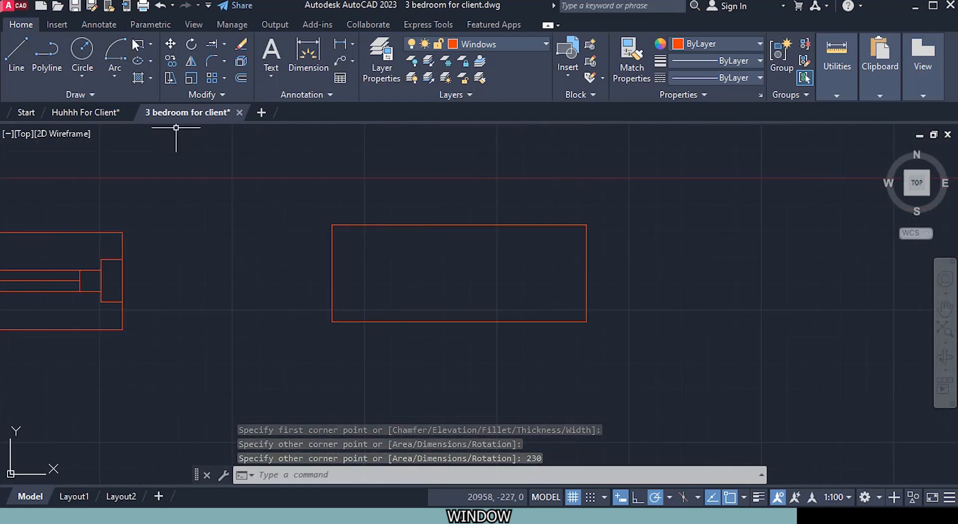
pyautogui.press('space')
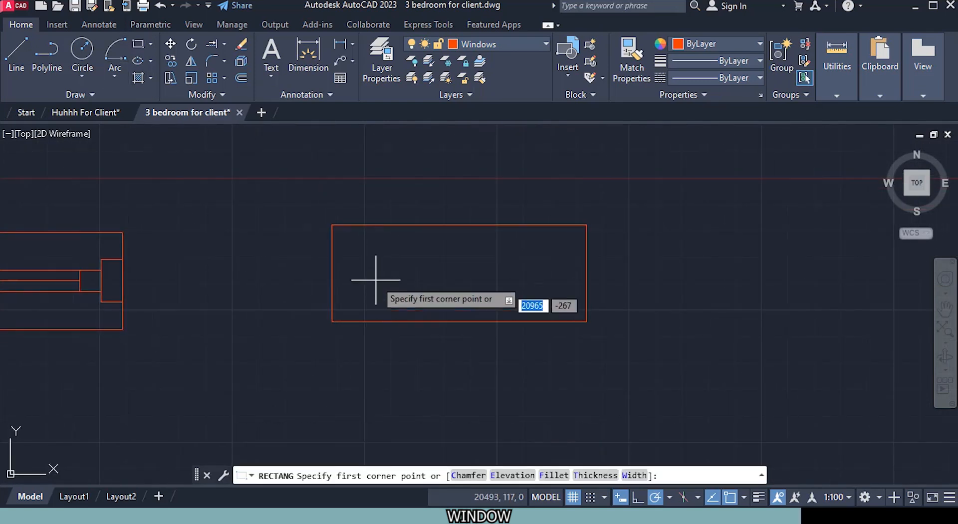
pyautogui.click(358, 257)
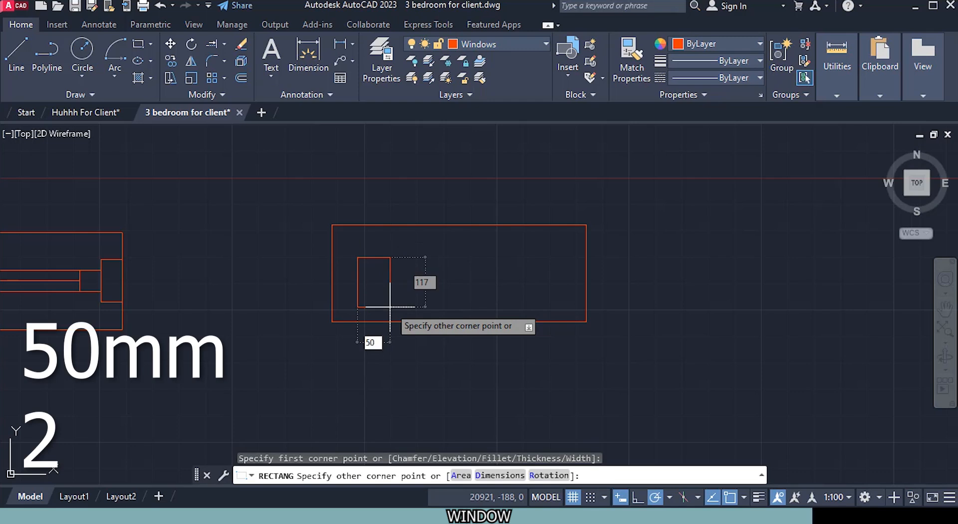
pyautogui.press('Tab')
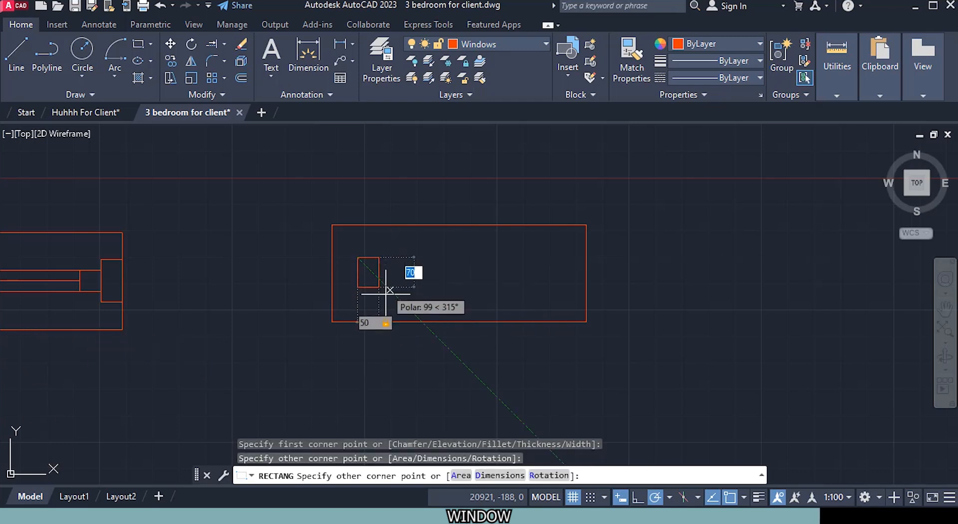
pyautogui.write('100')
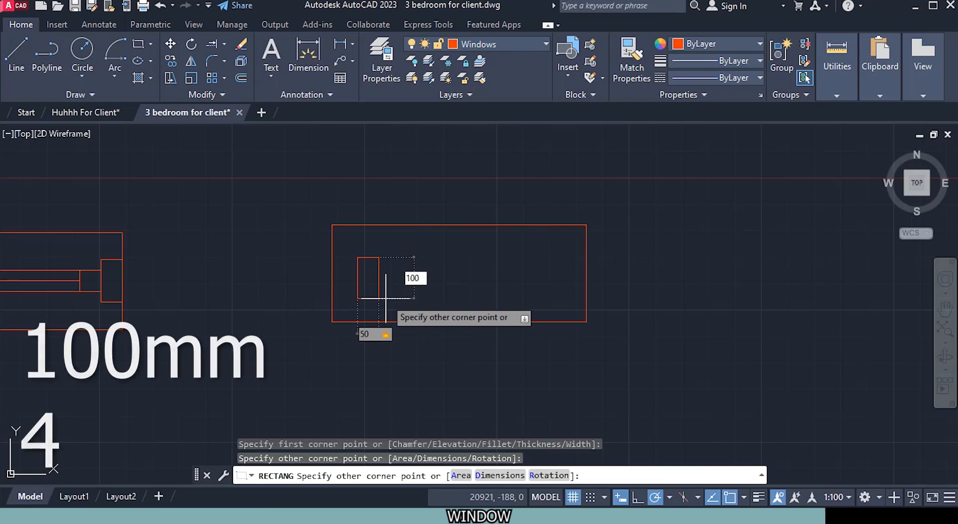
pyautogui.press('Return')
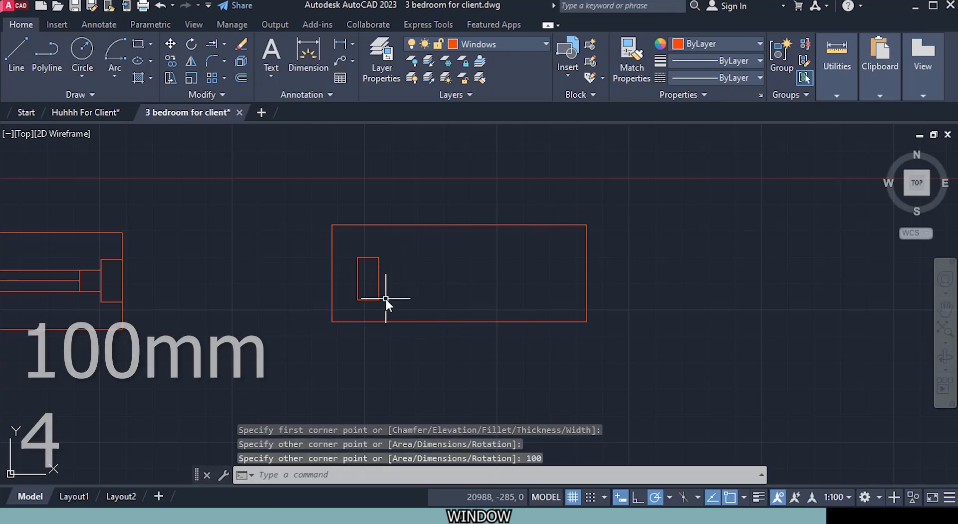
# Step: Move the 50 by 100 mm rectangle from its left side's midpoint to the midpoint of the outline's left side
pyautogui.click(355, 279)
pyautogui.rightClick(413, 270)
pyautogui.click(439, 248)
pyautogui.click(356, 279)
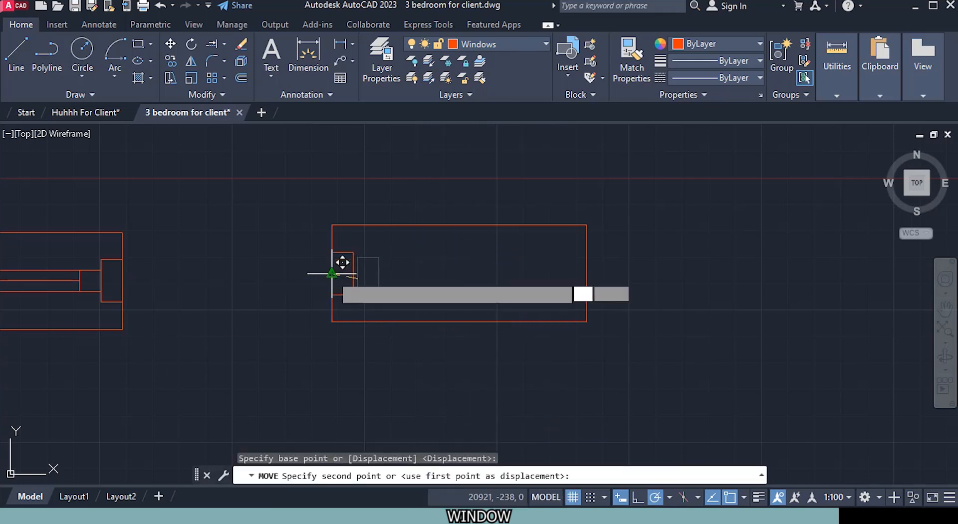
pyautogui.scroll(6, 329, 272)
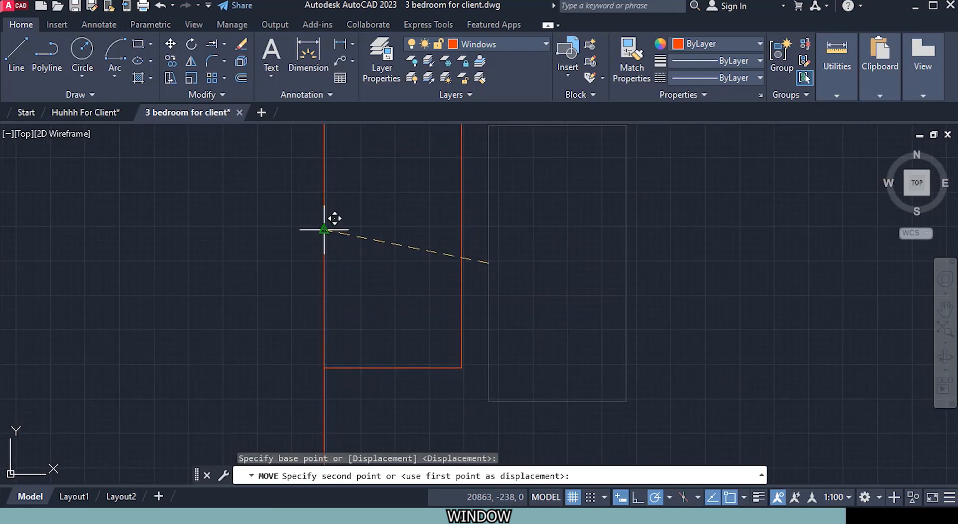
pyautogui.click(324, 230)
# Step: Copy the left frame rectangle from its right side's midpoint to the midpoint of the outline's right side
pyautogui.click(460, 247)
pyautogui.rightClick(586, 295)
pyautogui.click(663, 268)
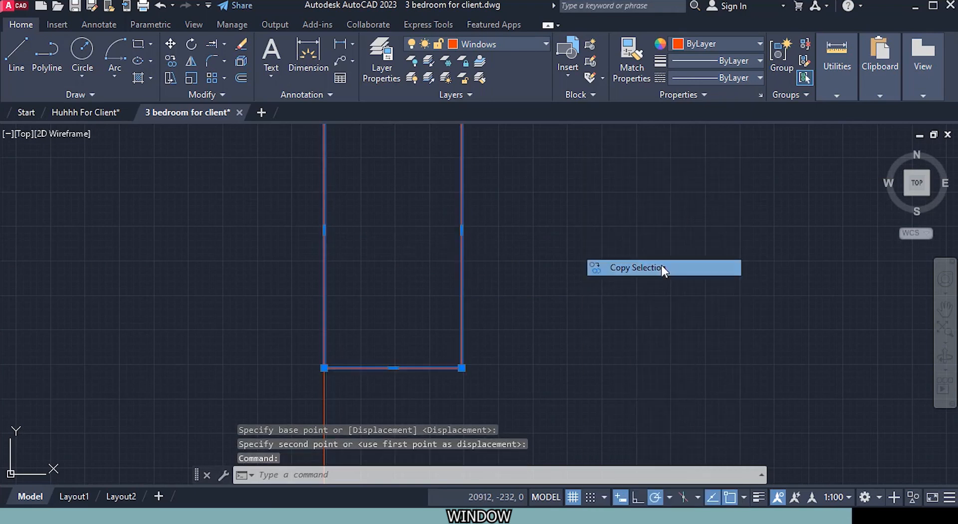
pyautogui.click(457, 229)
pyautogui.scroll(-3, 536, 232)
pyautogui.moveTo(649, 247)
pyautogui.mouseDown(button='middle')
pyautogui.moveTo(354, 293)
pyautogui.moveTo(296, 286)
pyautogui.mouseUp(button='middle')
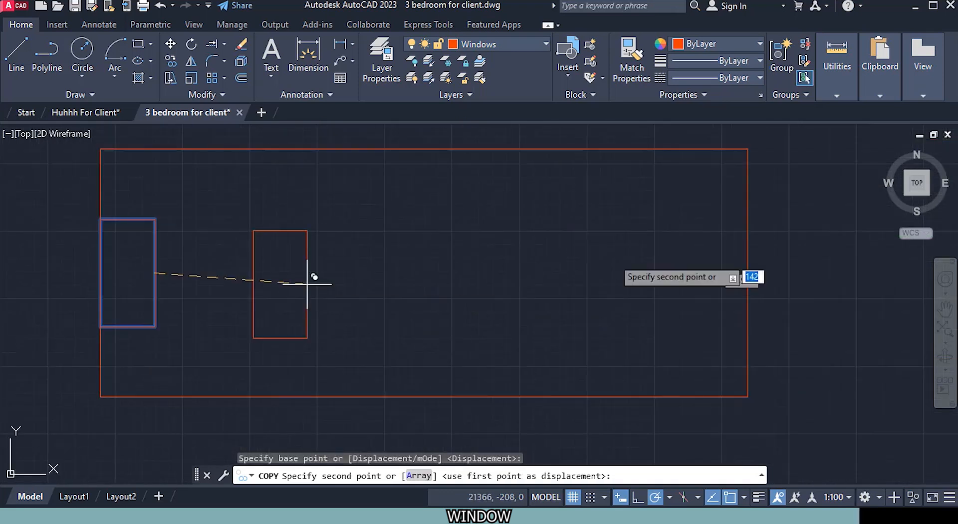
pyautogui.click(747, 272)
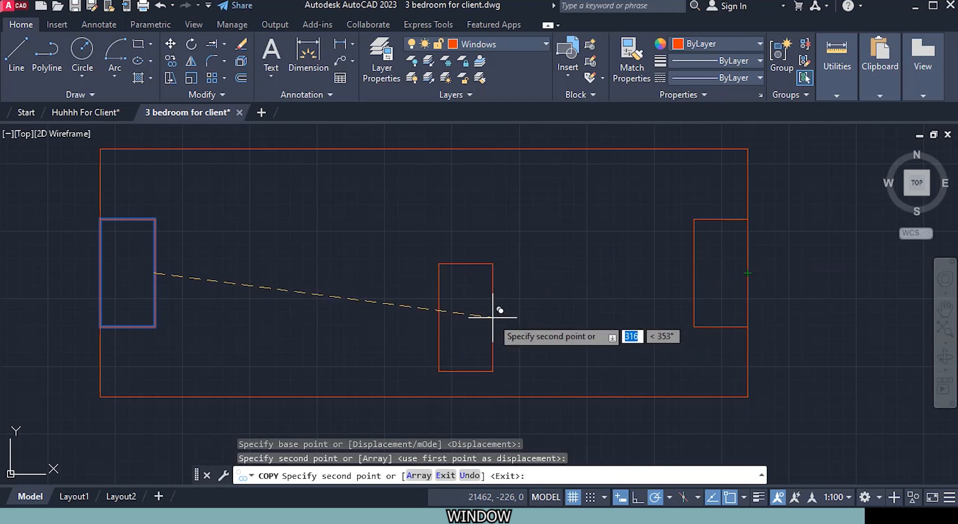
pyautogui.press('Escape')
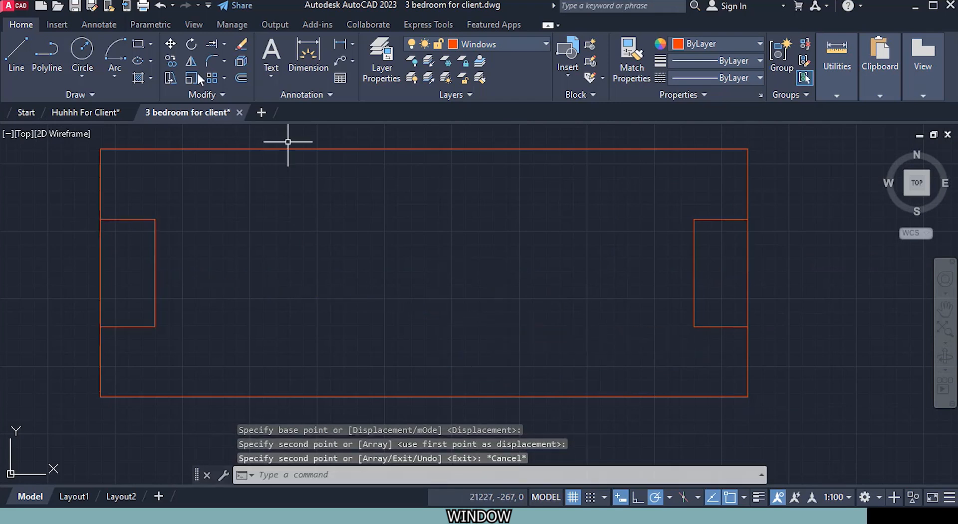
# Step: Draw a 50 by 50 mm square inside the outline, just right of the left frame rectangle
pyautogui.click(138, 44)
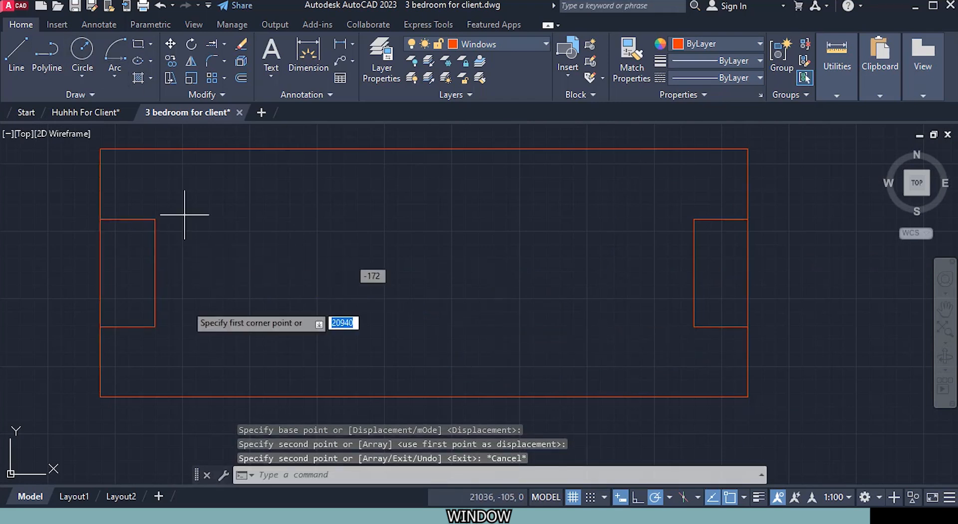
pyautogui.click(213, 254)
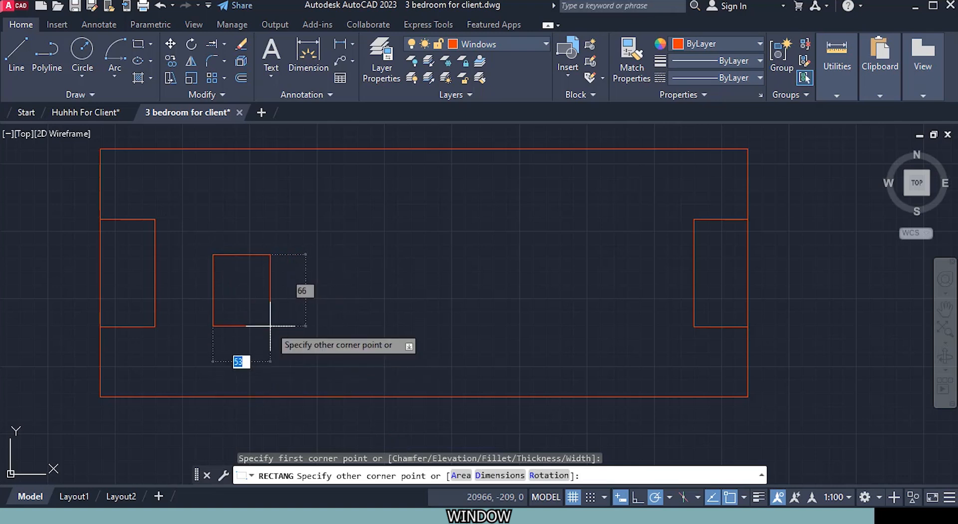
pyautogui.write('50')
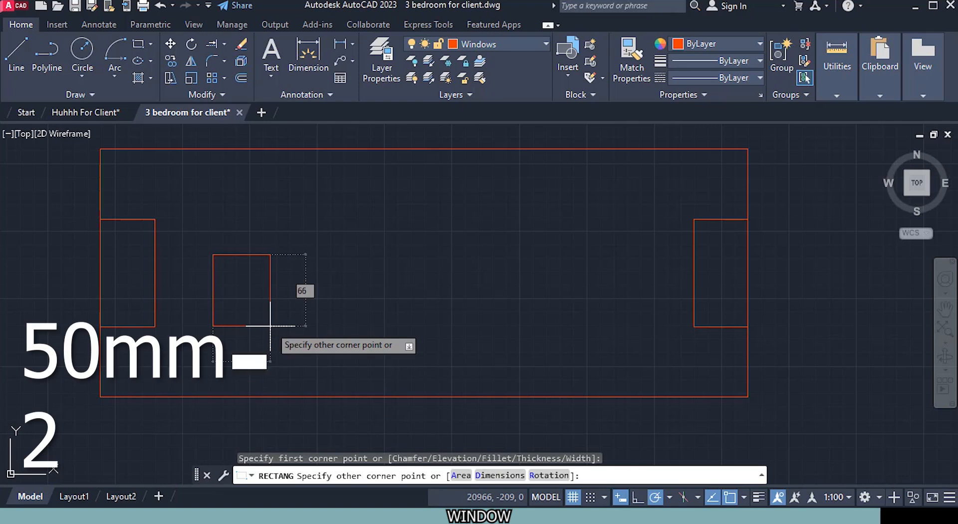
pyautogui.press('Tab')
pyautogui.write('50')
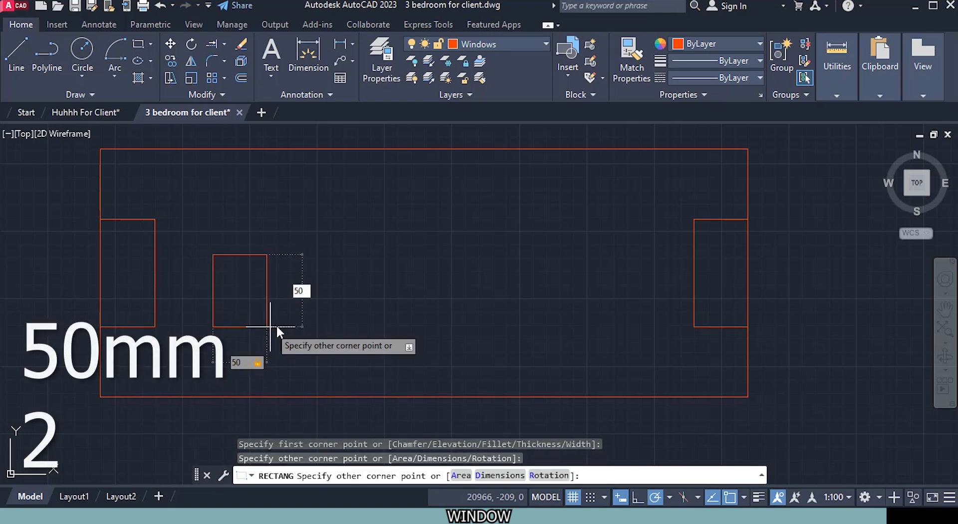
pyautogui.press('Return')
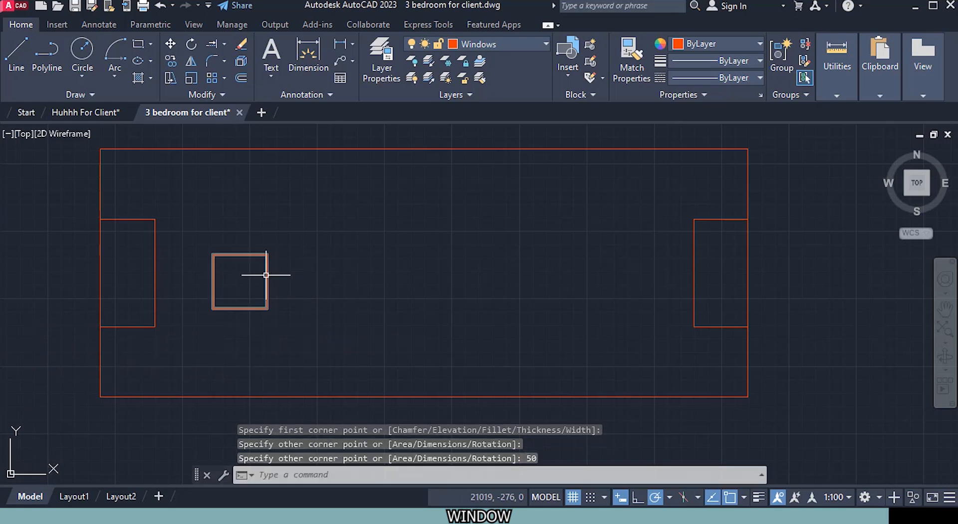
# Step: Move the 50 mm square from its left side's midpoint to the midpoint of the left frame rectangle's right side
pyautogui.click(266, 274)
pyautogui.rightClick(330, 268)
pyautogui.click(357, 253)
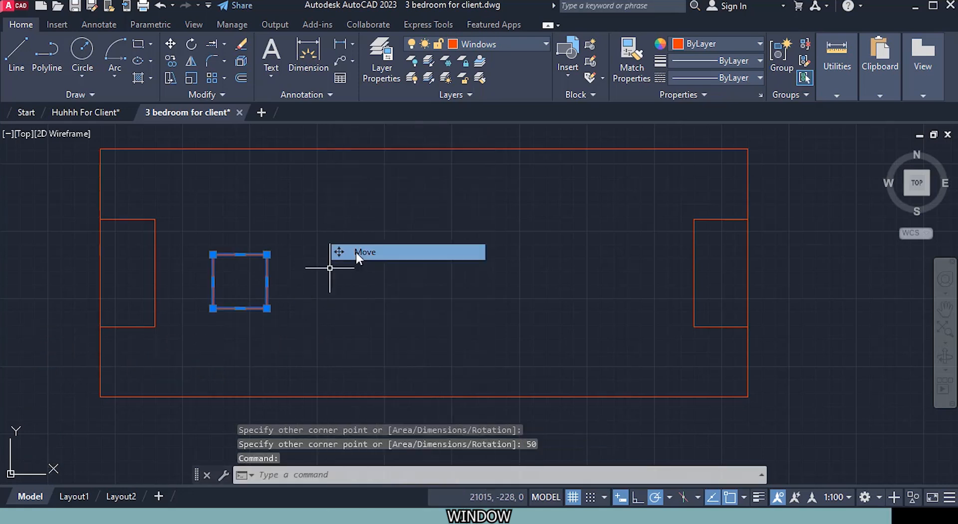
pyautogui.click(213, 281)
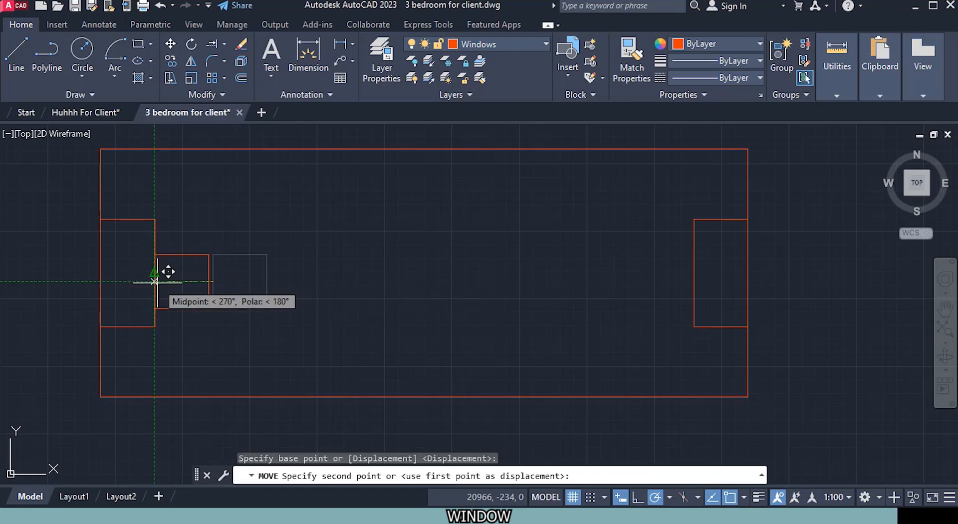
pyautogui.click(154, 273)
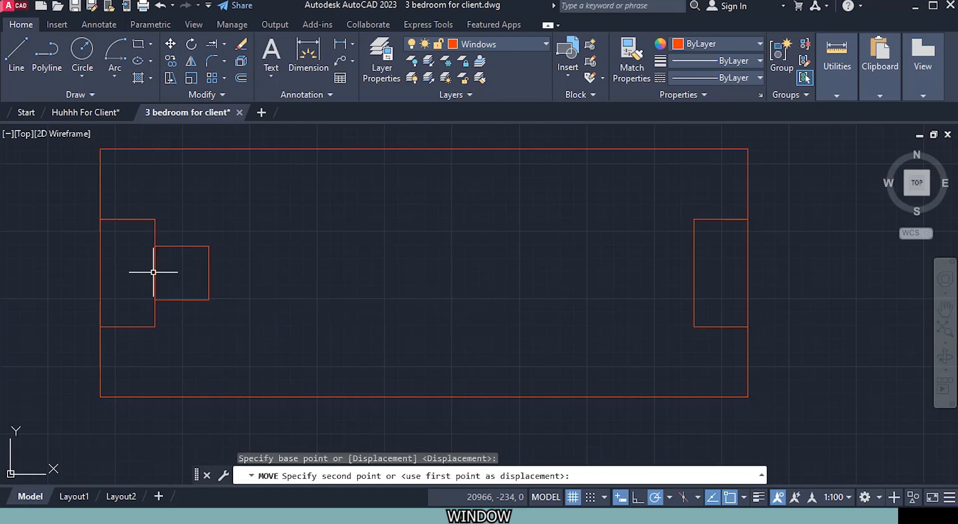
# Step: Copy the small square from its right side's midpoint to the midpoint of the right frame rectangle's left side
pyautogui.click(209, 269)
pyautogui.rightClick(285, 237)
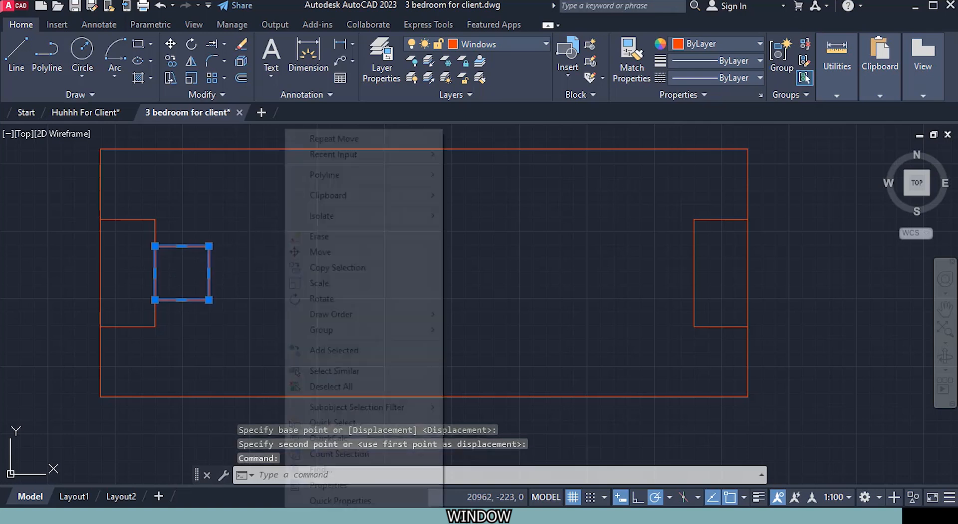
pyautogui.click(343, 270)
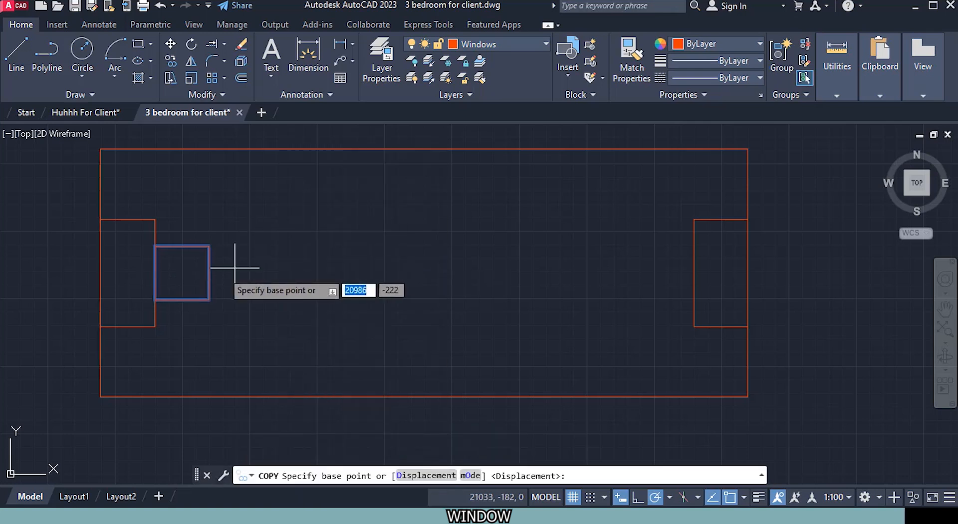
pyautogui.click(209, 273)
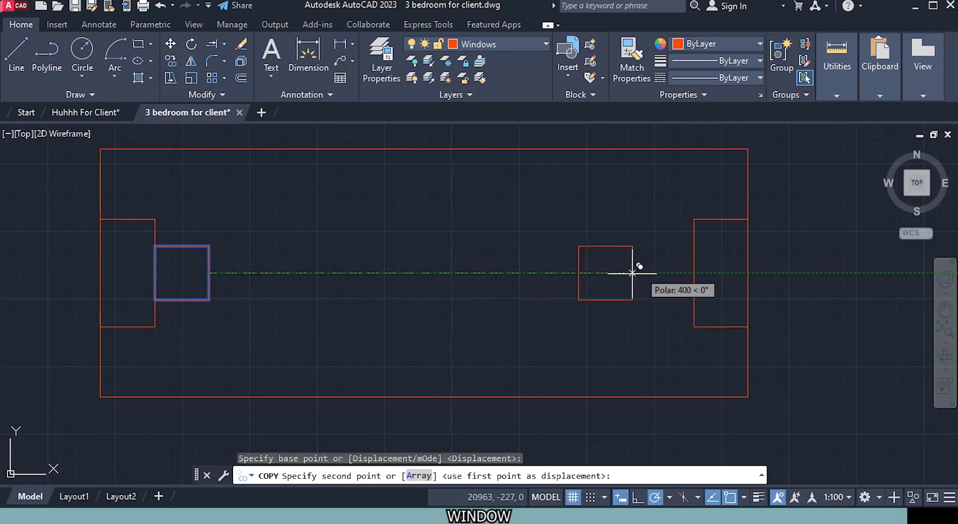
pyautogui.click(694, 273)
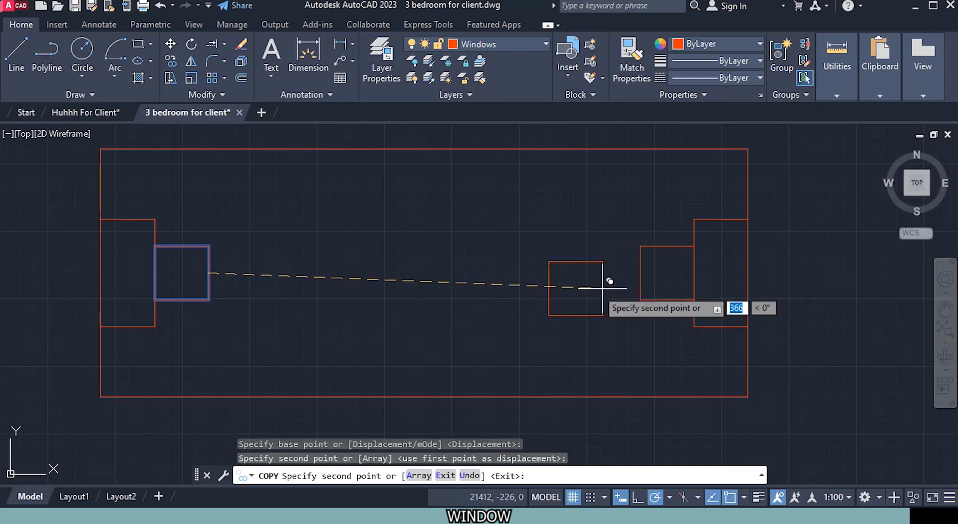
pyautogui.press('Escape')
# Step: Draw a line joining the upper inner corners of the two small squares
pyautogui.write('l')
pyautogui.press('Return')
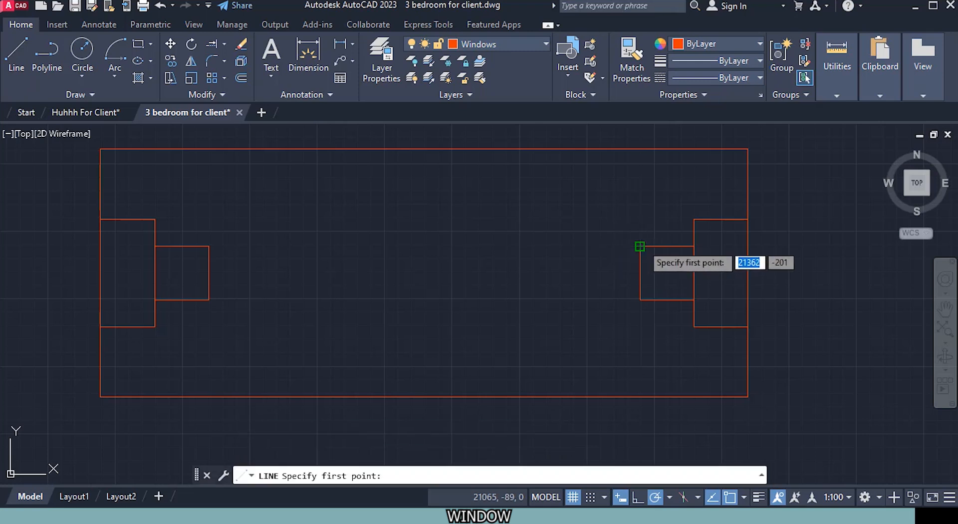
pyautogui.click(640, 246)
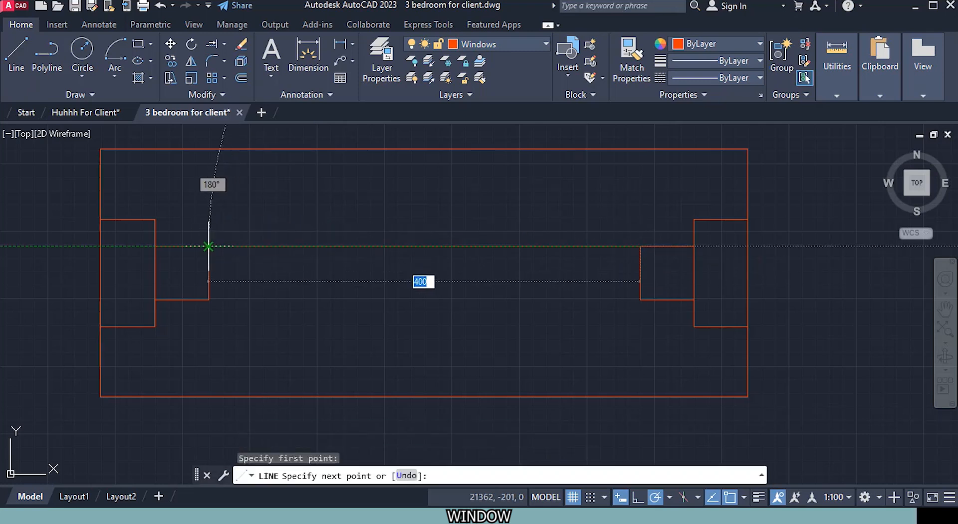
pyautogui.click(209, 246)
pyautogui.press('Escape')
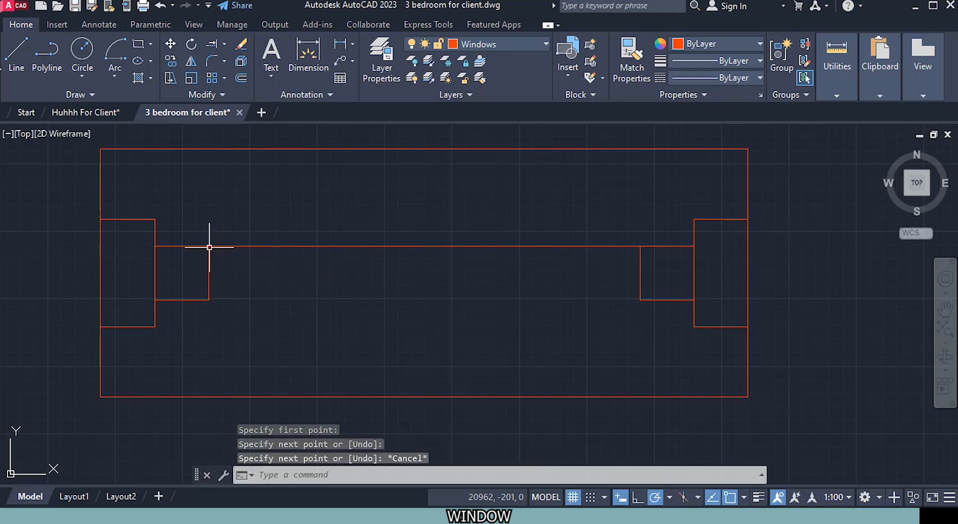
# Step: Draw a second line joining the lower inner corners of the two small squares
pyautogui.rightClick(421, 364)
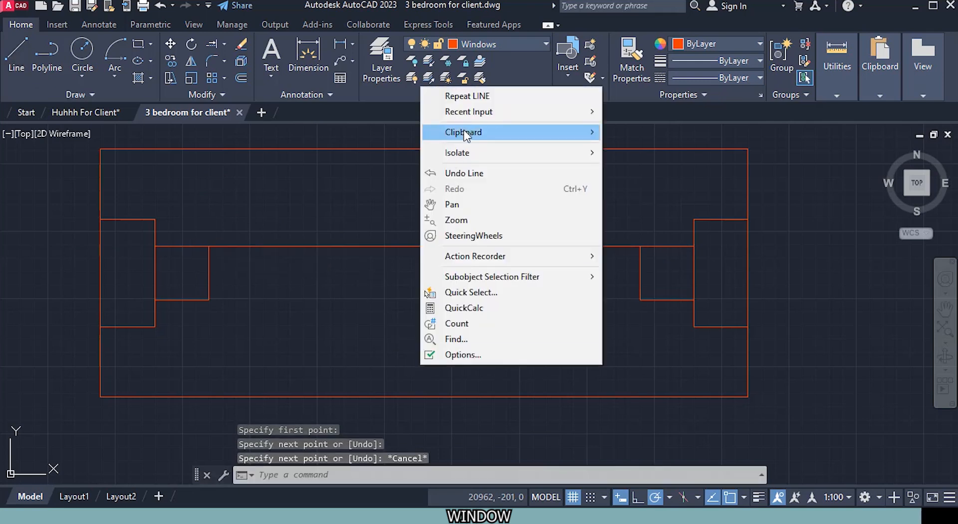
pyautogui.click(469, 96)
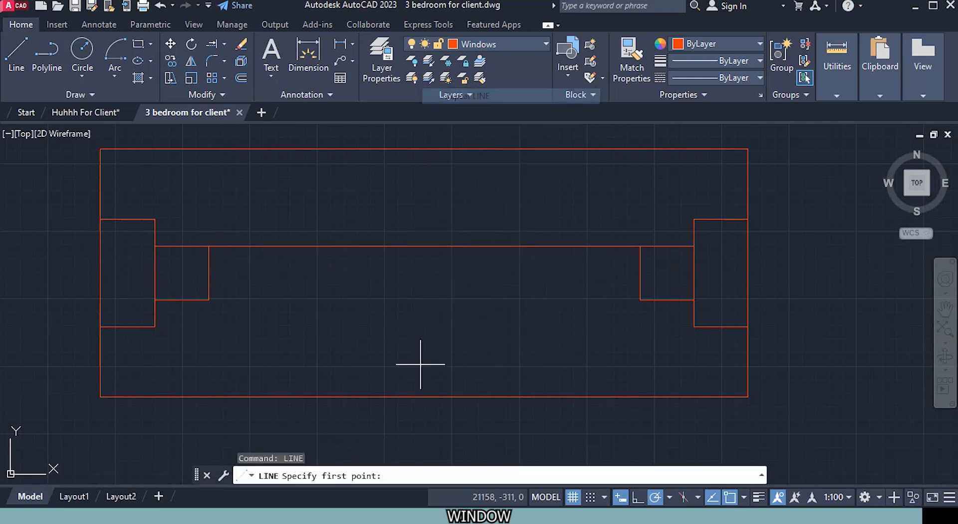
pyautogui.click(642, 300)
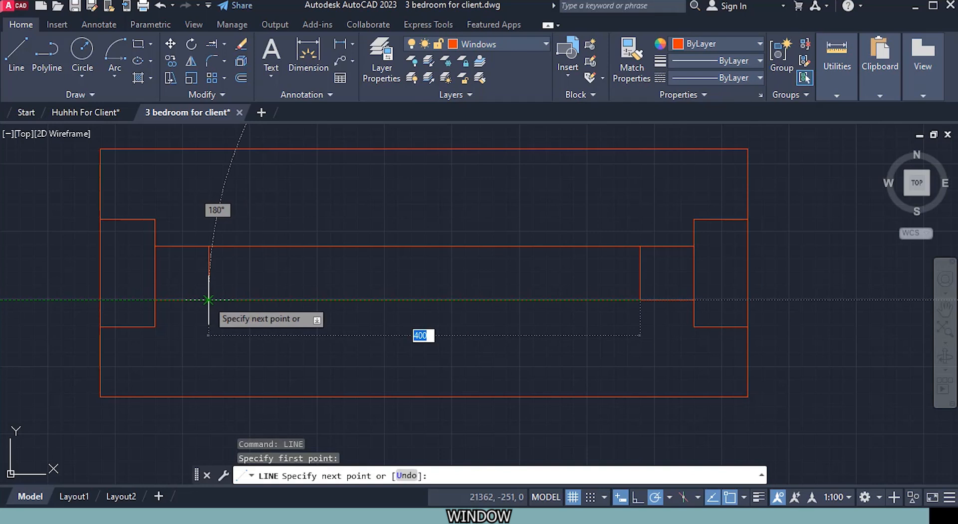
pyautogui.click(209, 300)
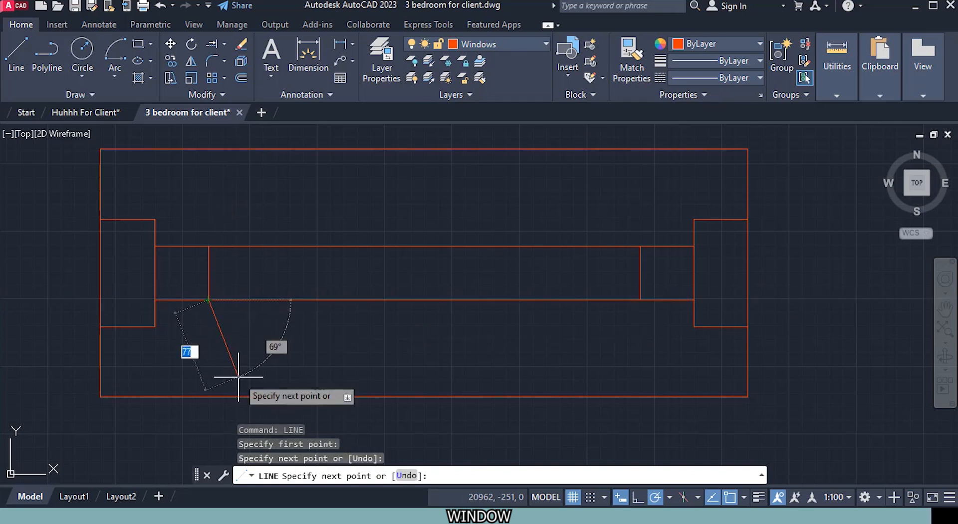
pyautogui.press('Escape')
# Step: Draw a centre glass line between the midpoints of the two squares' facing sides
pyautogui.scroll(-4, 301, 336)
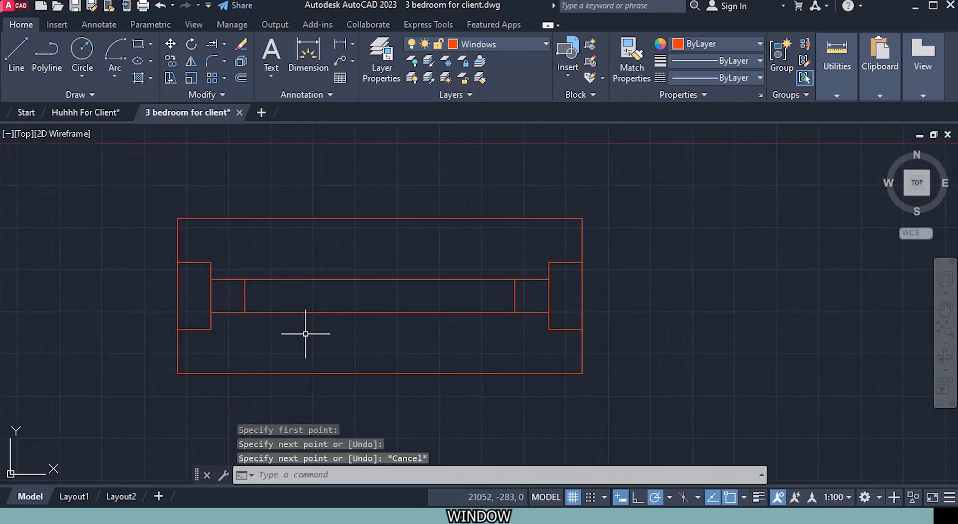
pyautogui.scroll(2, 349, 334)
pyautogui.scroll(2, 344, 332)
pyautogui.click(19, 70)
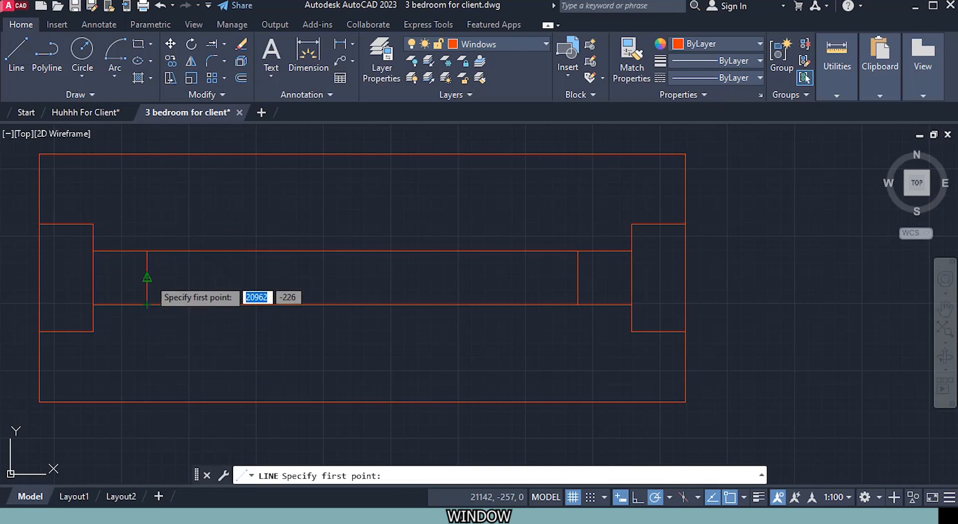
pyautogui.click(147, 278)
pyautogui.click(578, 277)
pyautogui.press('Escape')
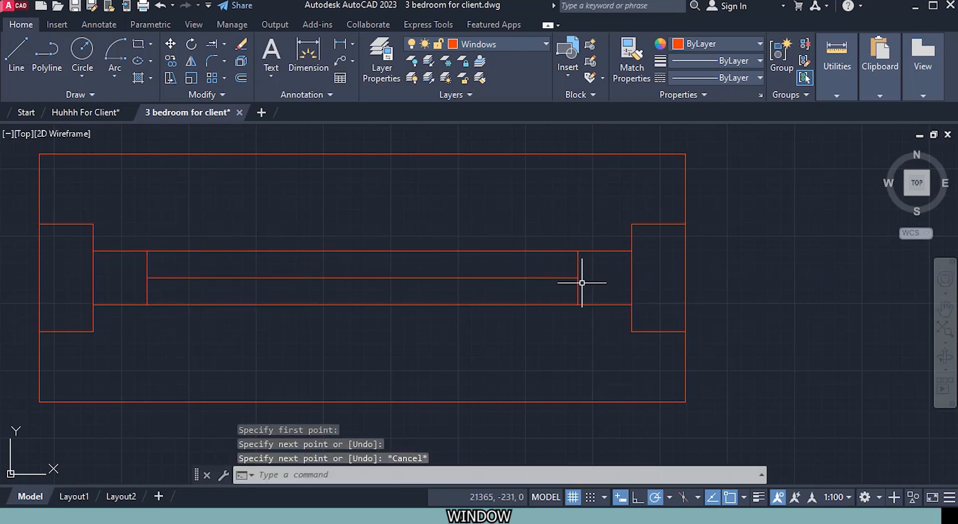
# Step: Start a block definition named "Window 600mm" with its base point at the midpoint of the new window outline's top edge
pyautogui.scroll(-4, 539, 356)
pyautogui.moveTo(511, 382); pyautogui.dragTo(507, 368, button='middle')
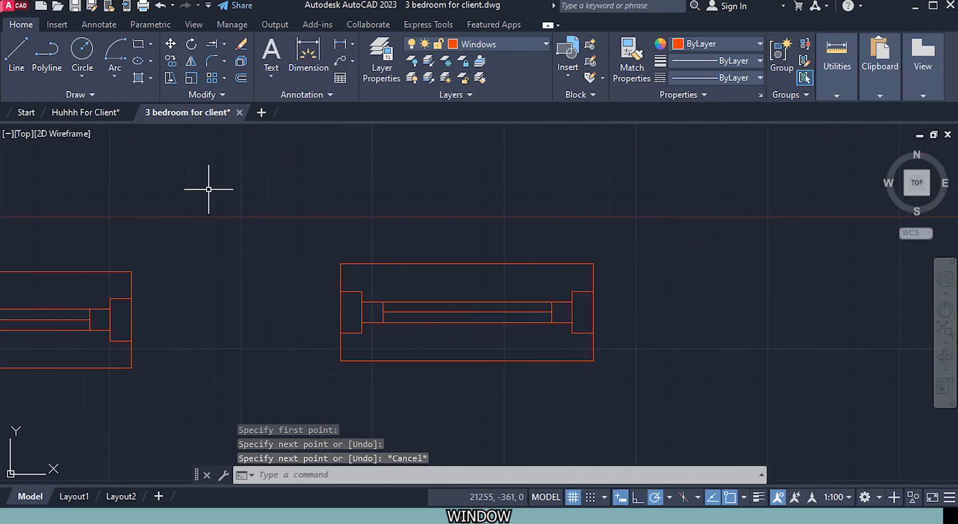
pyautogui.click(57, 25)
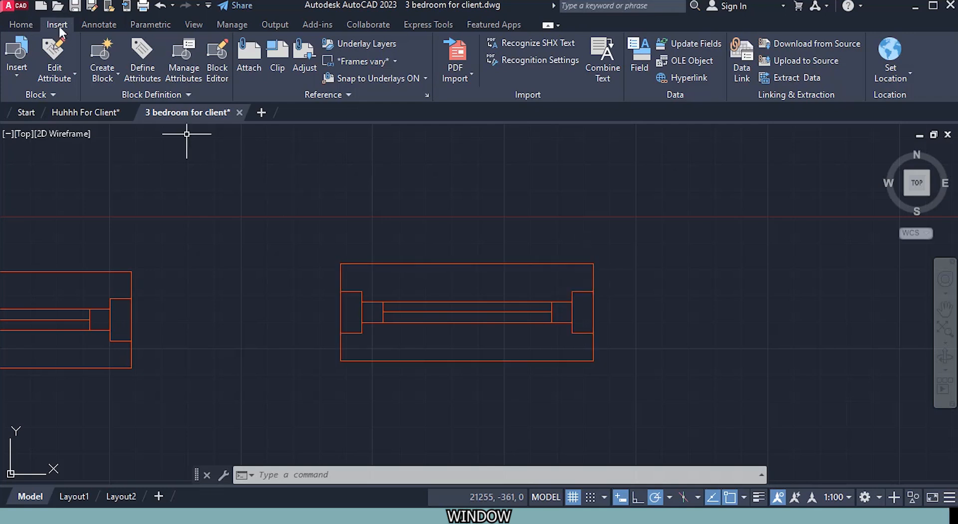
pyautogui.click(102, 54)
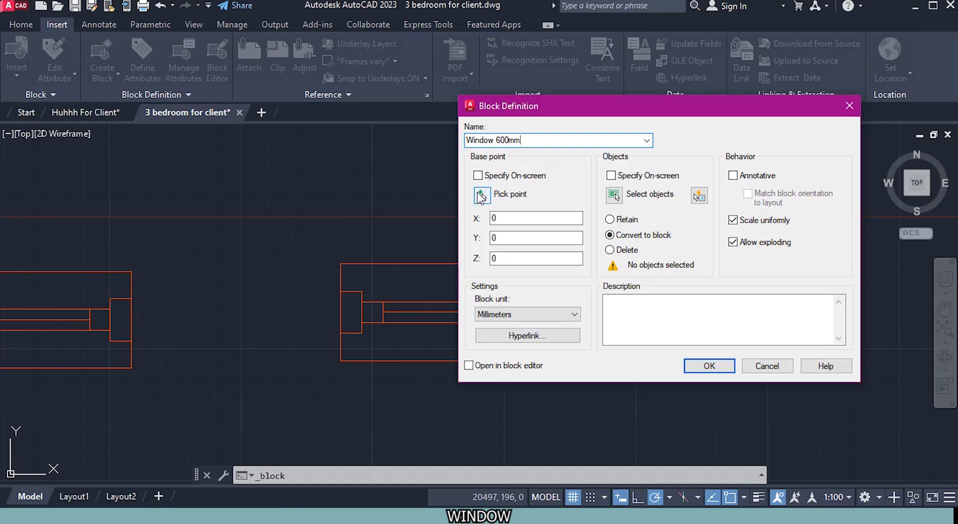
pyautogui.click(482, 195)
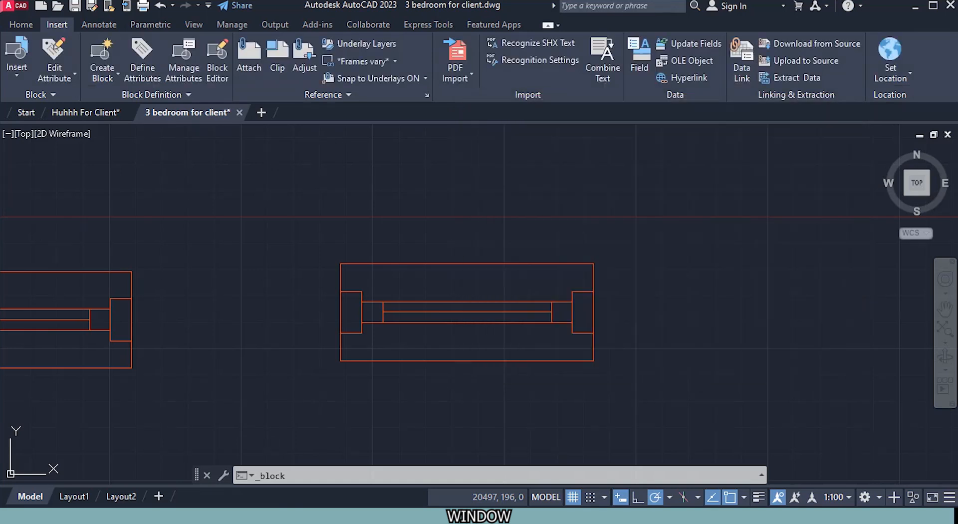
pyautogui.click(461, 264)
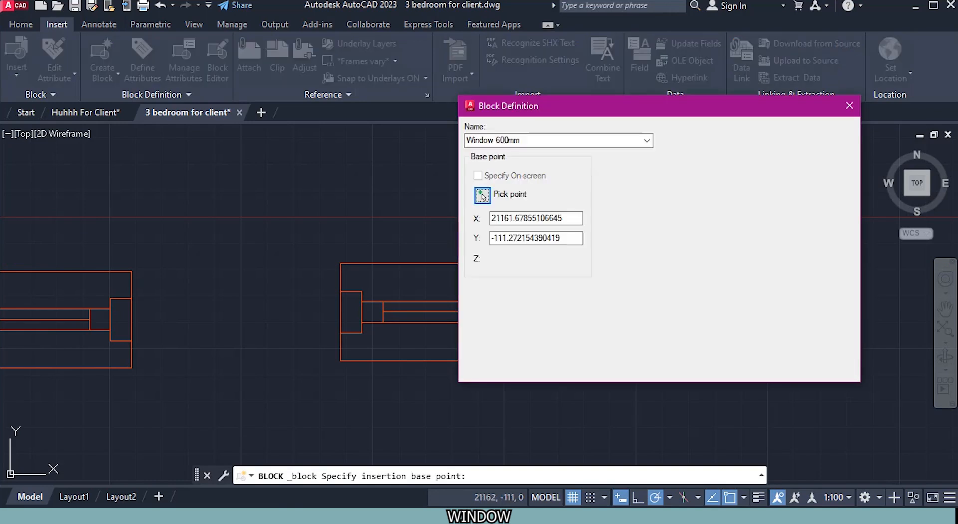
# Step: Add all the geometry of the new 600 mm window to the block and complete the definition in millimetres, converting the originals to a block
pyautogui.click(616, 195)
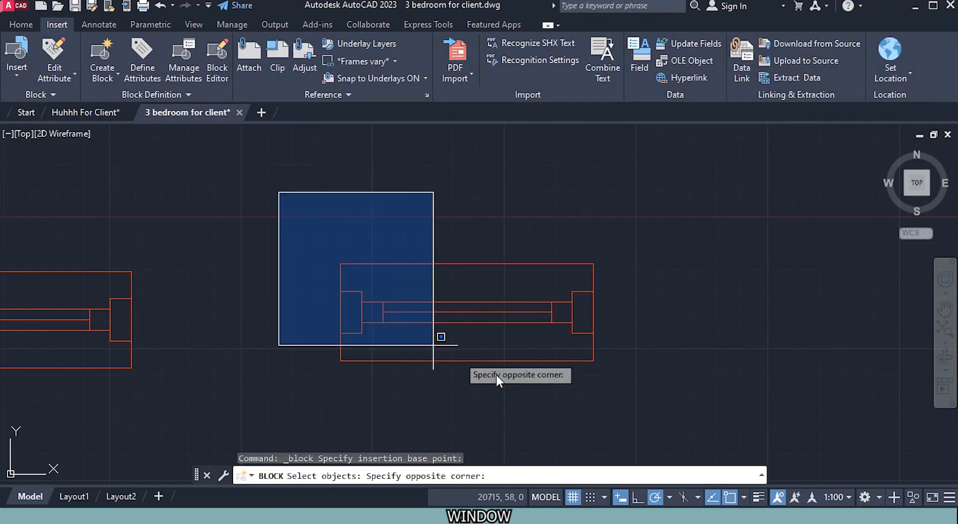
pyautogui.click(710, 418)
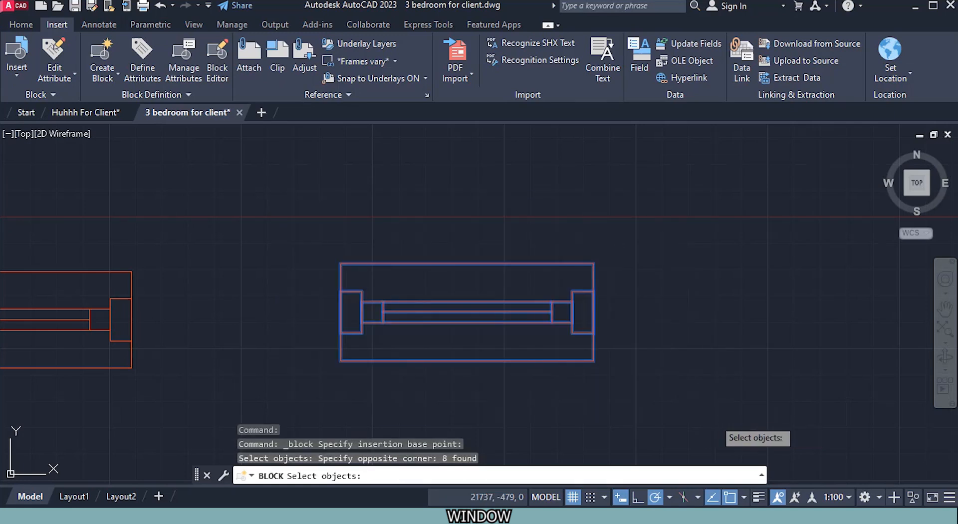
pyautogui.press('Return')
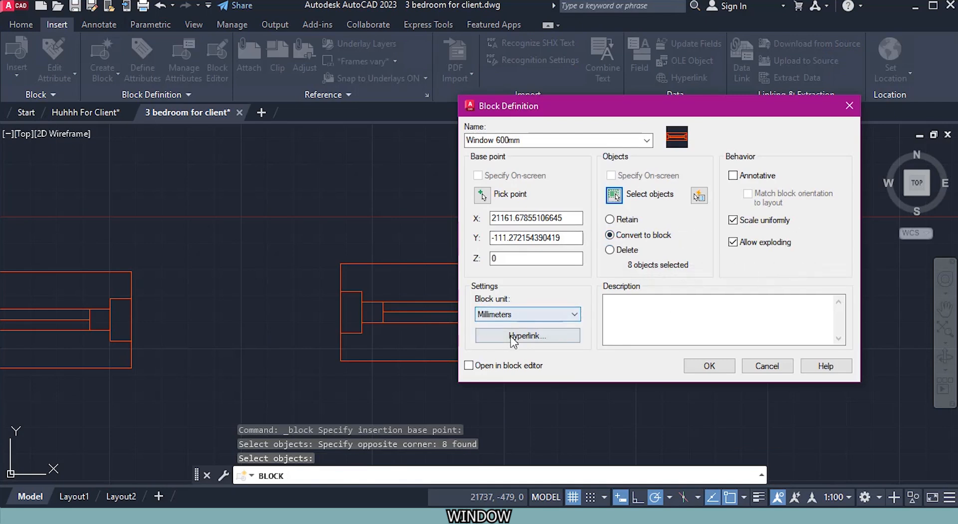
pyautogui.click(469, 367)
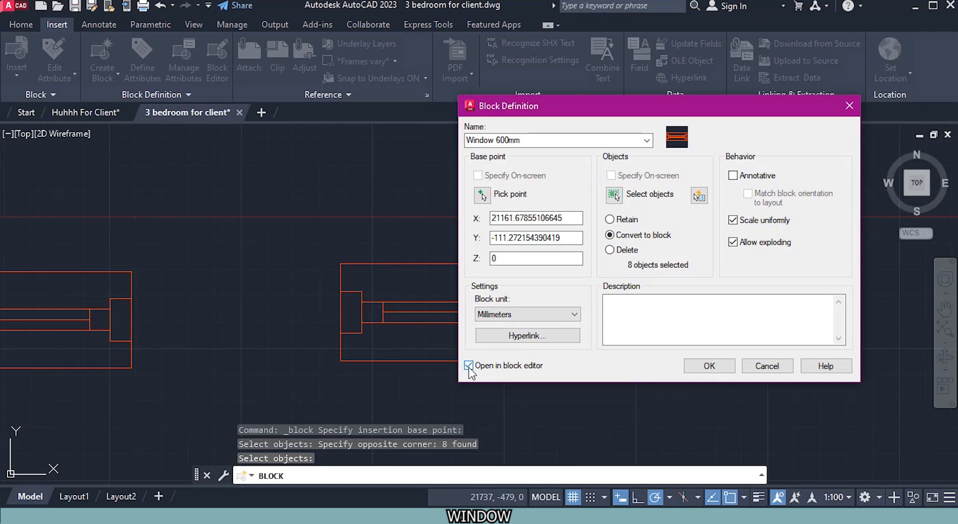
pyautogui.click(733, 367)
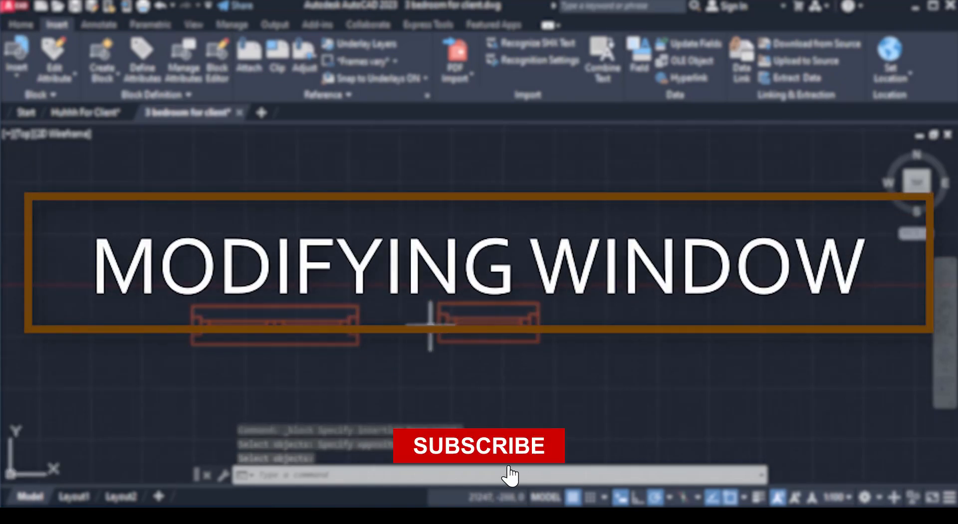
# Step: Copy the 1000 mm window block from its top edge midpoint to the outer edge midpoint on the top wall of the plan's rightmost upper room
pyautogui.click(346, 329)
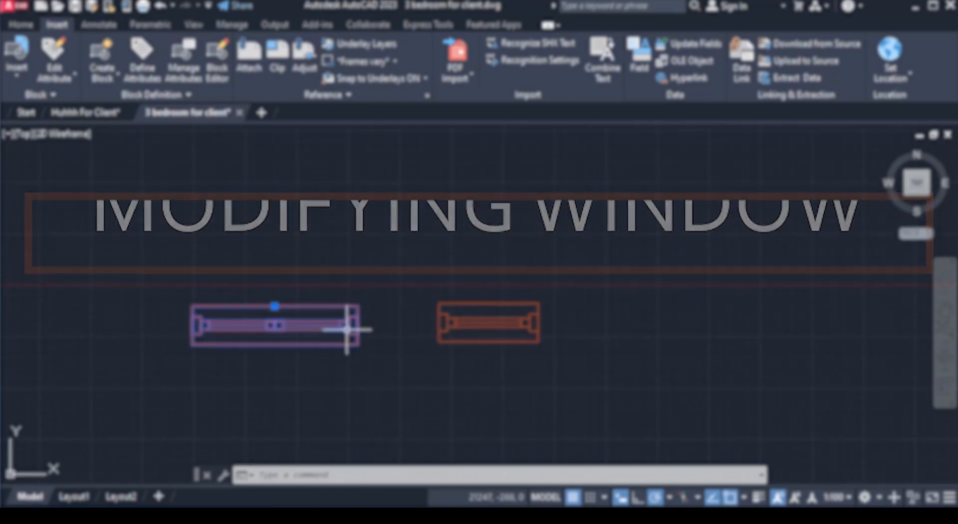
pyautogui.rightClick(390, 280)
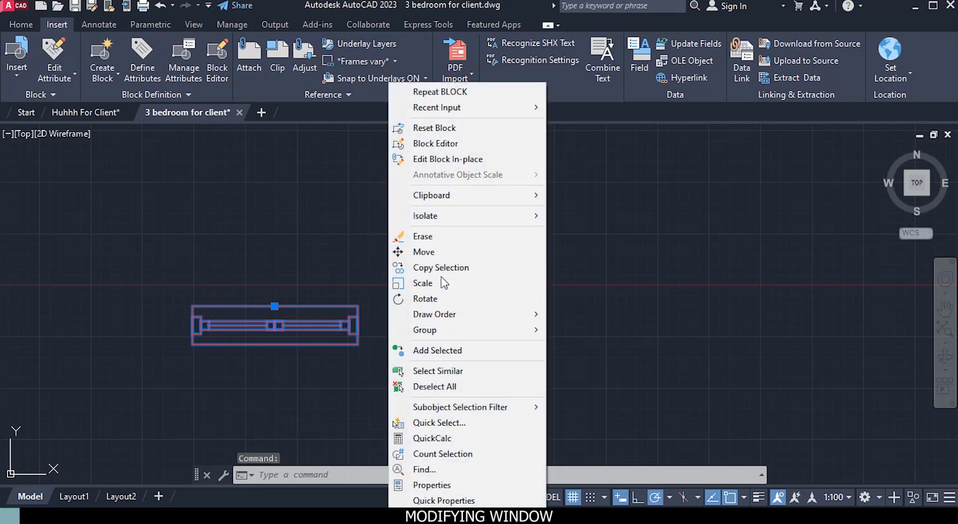
pyautogui.click(448, 268)
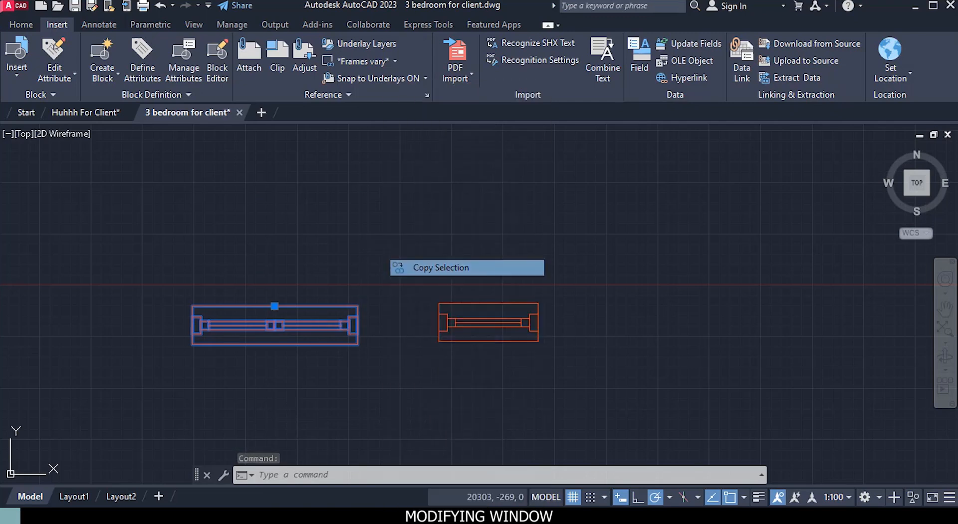
pyautogui.click(274, 304)
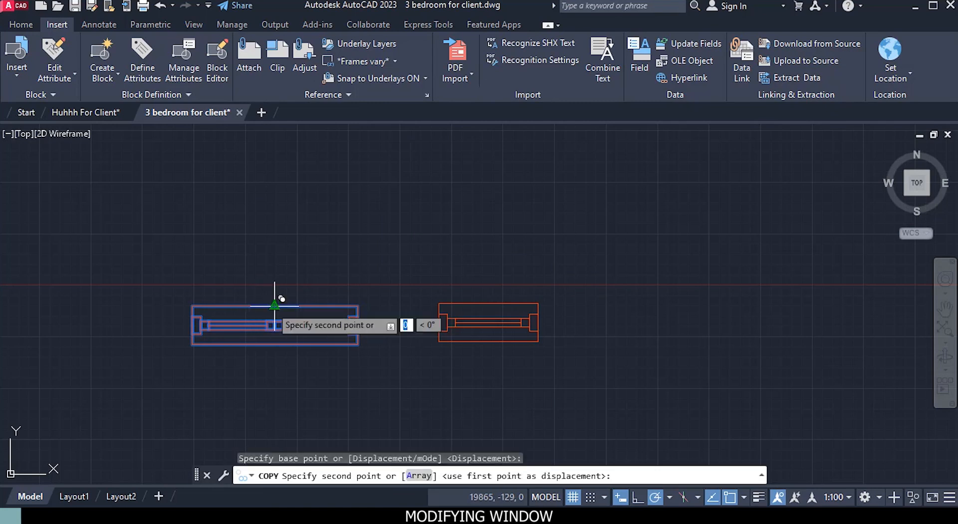
pyautogui.scroll(-4, 231, 257)
pyautogui.moveTo(158, 272); pyautogui.dragTo(737, 259, button='middle')
pyautogui.scroll(2, 249, 229)
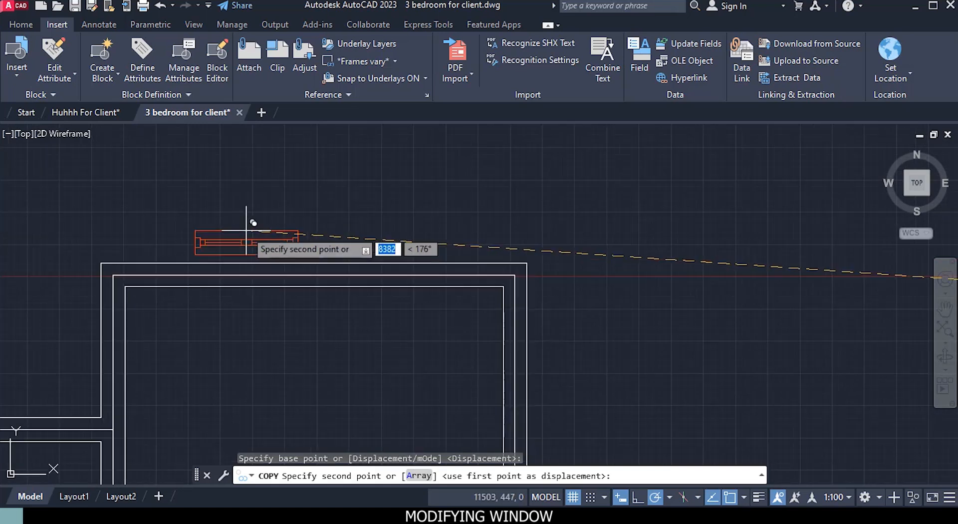
pyautogui.click(319, 261)
# Step: Place another copy of the 1000 mm window at the upper edge midpoint of the short horizontal wall between the two doors
pyautogui.scroll(-2, 379, 329)
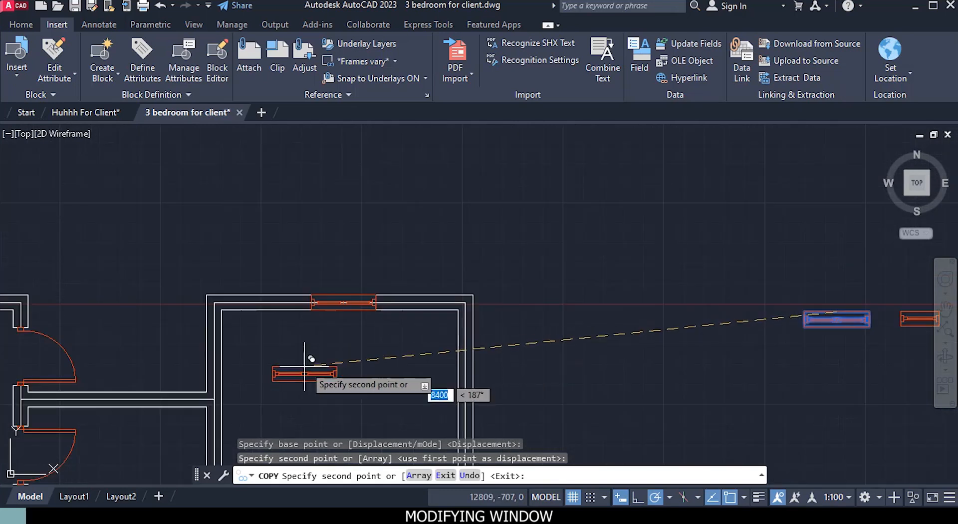
pyautogui.moveTo(310, 362); pyautogui.dragTo(436, 277, button='middle')
pyautogui.scroll(3, 259, 325)
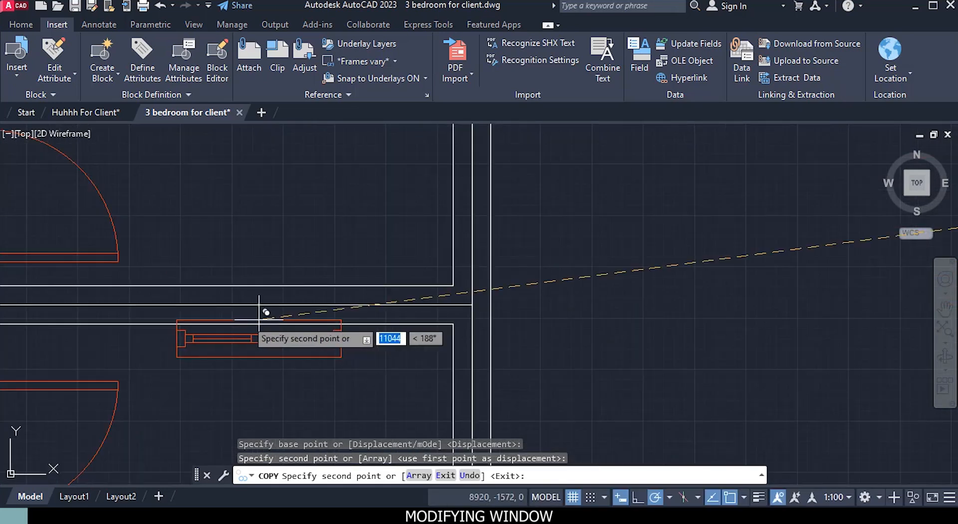
pyautogui.click(225, 285)
# Step: Place another copy of the 1000 mm window midway along the top wall of the room left of the doors
pyautogui.scroll(-3, 226, 292)
pyautogui.scroll(1, 189, 267)
pyautogui.scroll(3, 320, 267)
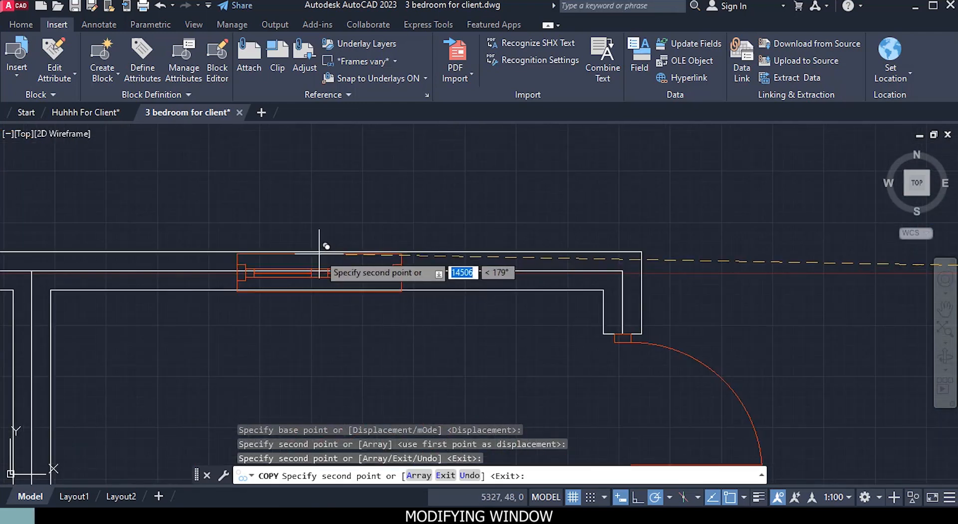
pyautogui.scroll(-3, 287, 295)
pyautogui.moveTo(280, 305)
pyautogui.mouseDown(button='middle')
pyautogui.moveTo(242, 303)
pyautogui.moveTo(564, 289)
pyautogui.mouseUp(button='middle')
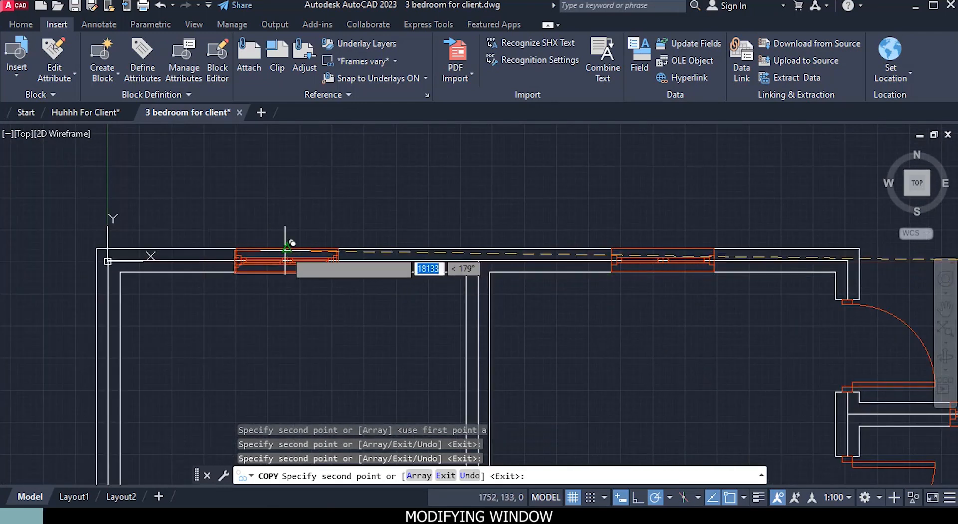
# Step: Place copies of the 1000 mm window in the top wall of the upper-left room and the bottom wall of the lower-left room
pyautogui.scroll(-4, 285, 249)
pyautogui.moveTo(293, 322); pyautogui.dragTo(286, 208, button='middle')
pyautogui.moveTo(286, 263); pyautogui.dragTo(269, 179, button='middle')
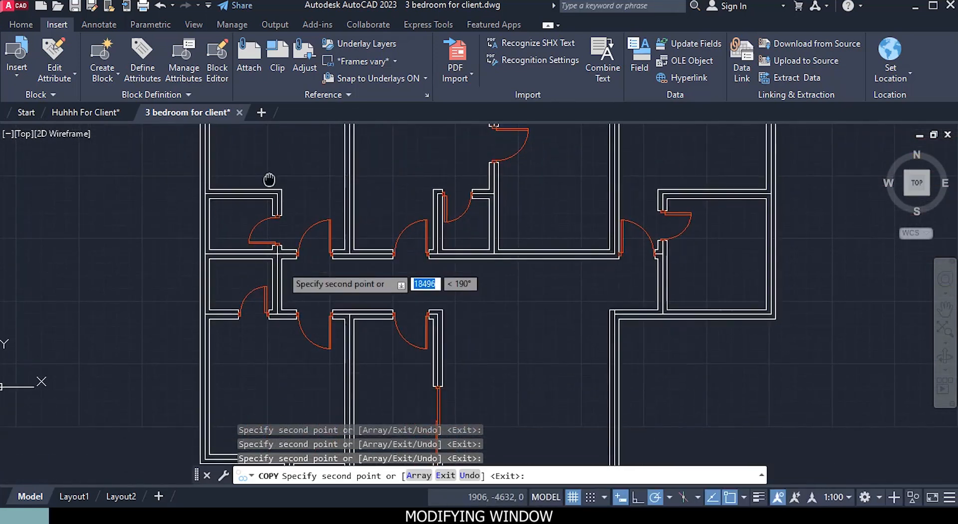
pyautogui.moveTo(278, 310); pyautogui.dragTo(271, 196, button='middle')
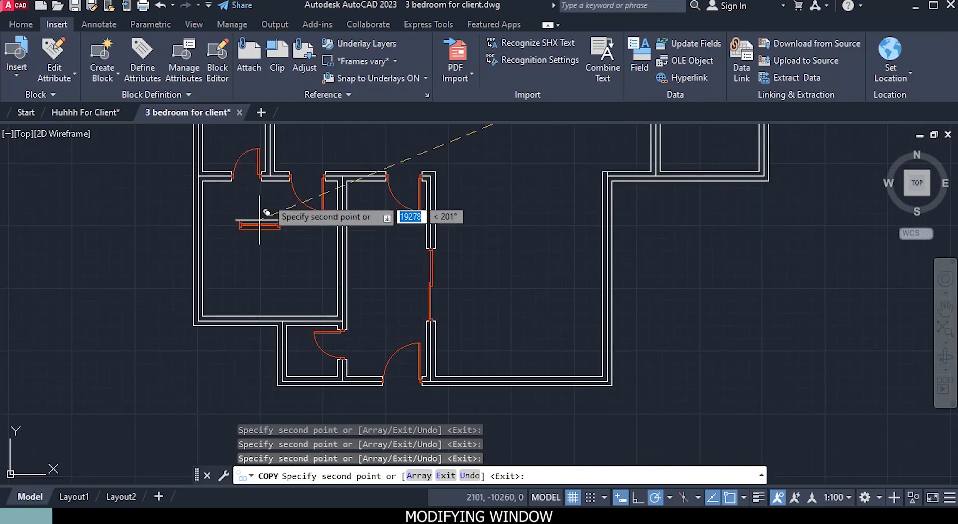
pyautogui.scroll(3, 239, 327)
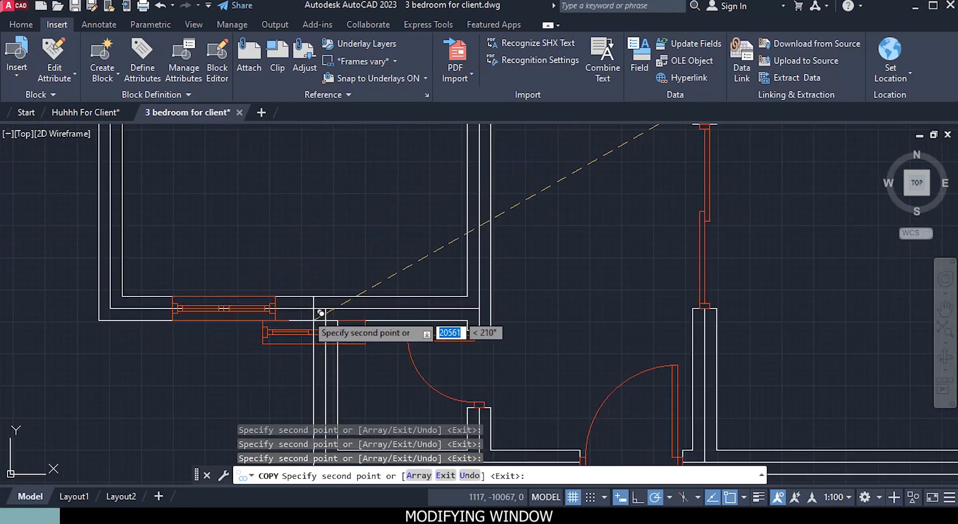
# Step: Place two more copies of the 1000 mm window on the inner edge of the large lower room's bottom wall and end the copying
pyautogui.scroll(-2, 321, 321)
pyautogui.moveTo(361, 372)
pyautogui.mouseDown(button='middle')
pyautogui.moveTo(329, 321)
pyautogui.moveTo(147, 315)
pyautogui.mouseUp(button='middle')
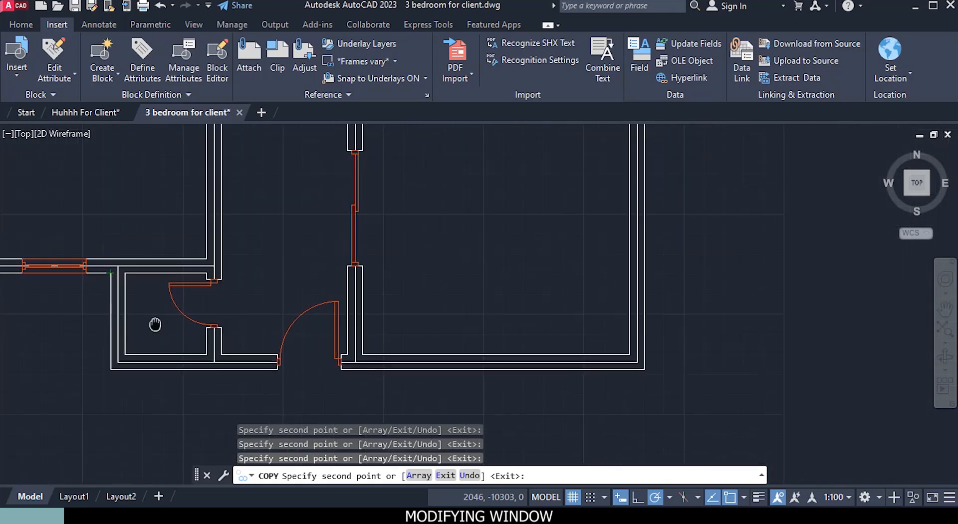
pyautogui.scroll(2, 466, 393)
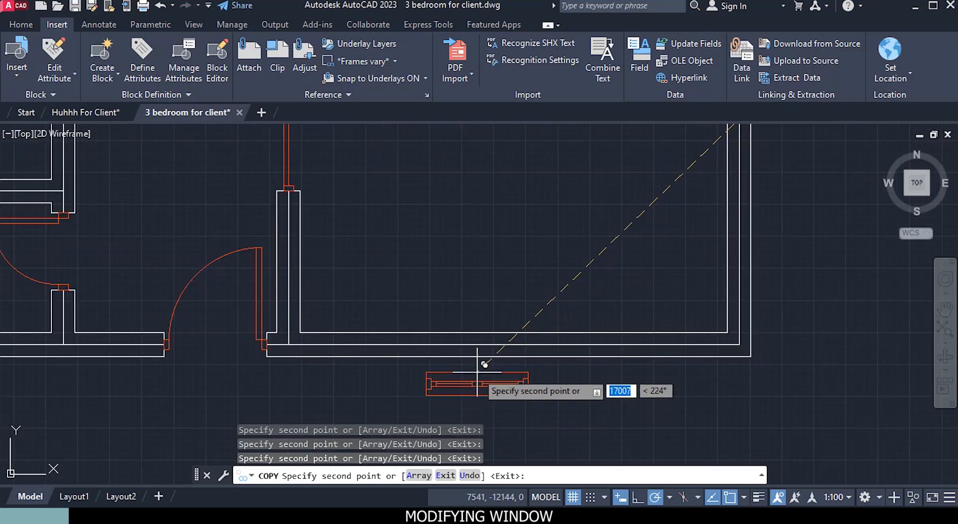
pyautogui.scroll(2, 506, 339)
pyautogui.scroll(2, 506, 332)
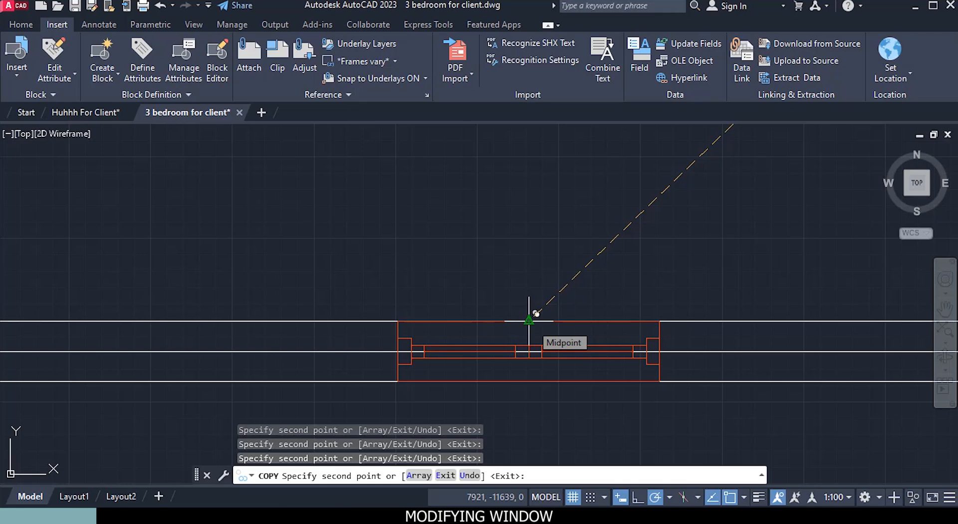
pyautogui.scroll(-4, 529, 321)
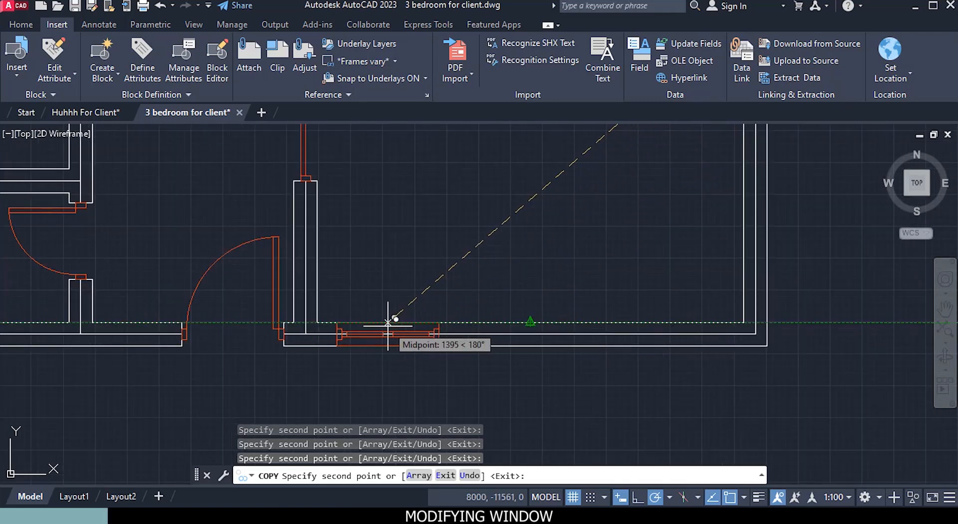
pyautogui.click(387, 323)
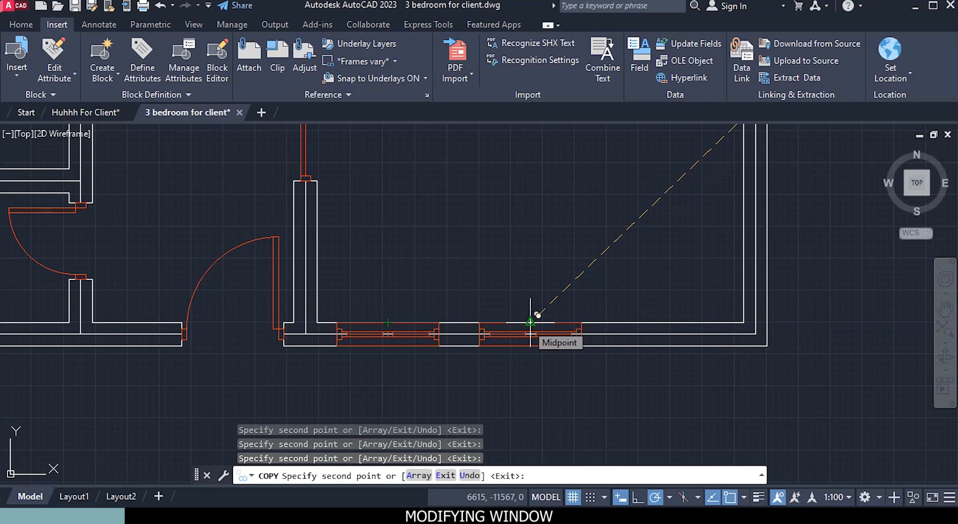
pyautogui.click(643, 327)
pyautogui.scroll(-6, 759, 322)
pyautogui.moveTo(757, 321); pyautogui.dragTo(469, 411, button='middle')
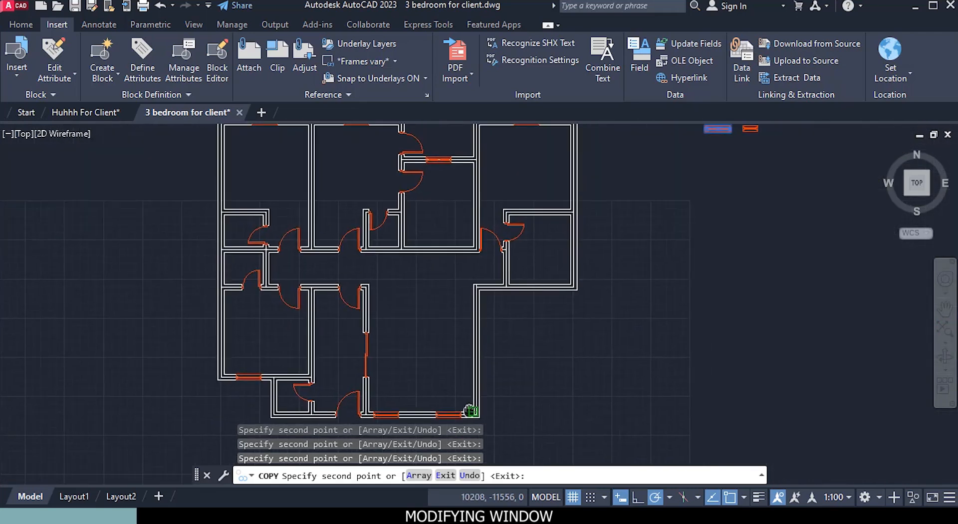
pyautogui.scroll(-2, 544, 320)
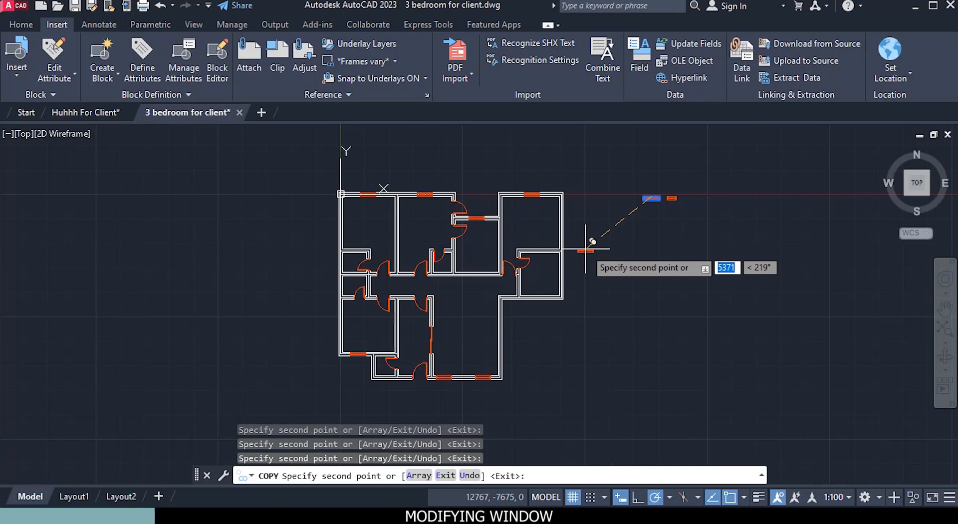
pyautogui.press('Escape')
# Step: Select the original 1000 mm window block beside the plan
pyautogui.moveTo(659, 206)
pyautogui.mouseDown(button='middle')
pyautogui.moveTo(576, 293)
pyautogui.moveTo(536, 241)
pyautogui.mouseUp(button='middle')
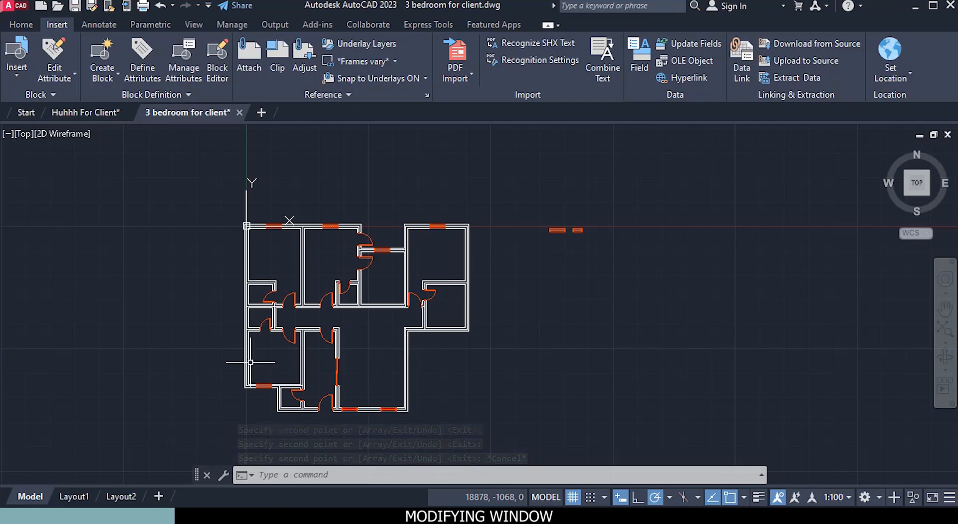
pyautogui.scroll(5, 587, 217)
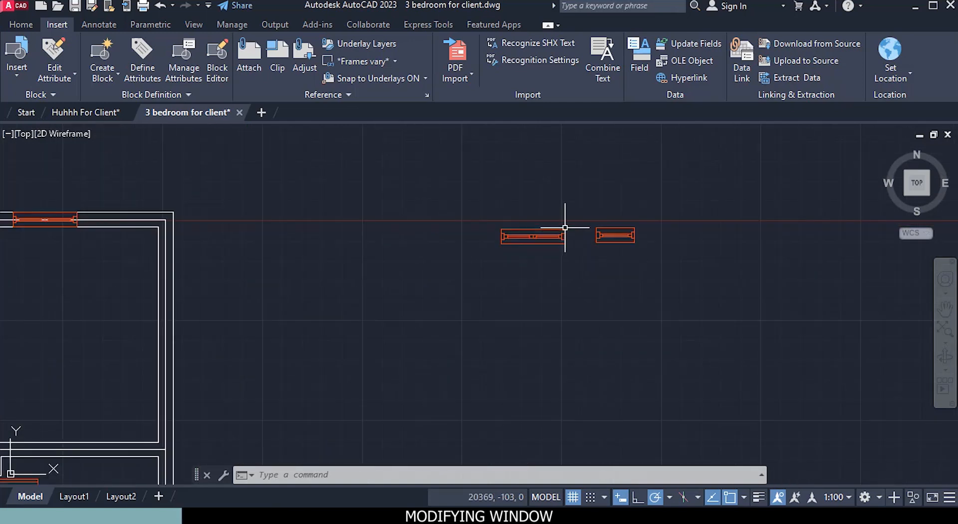
pyautogui.rightClick(598, 304)
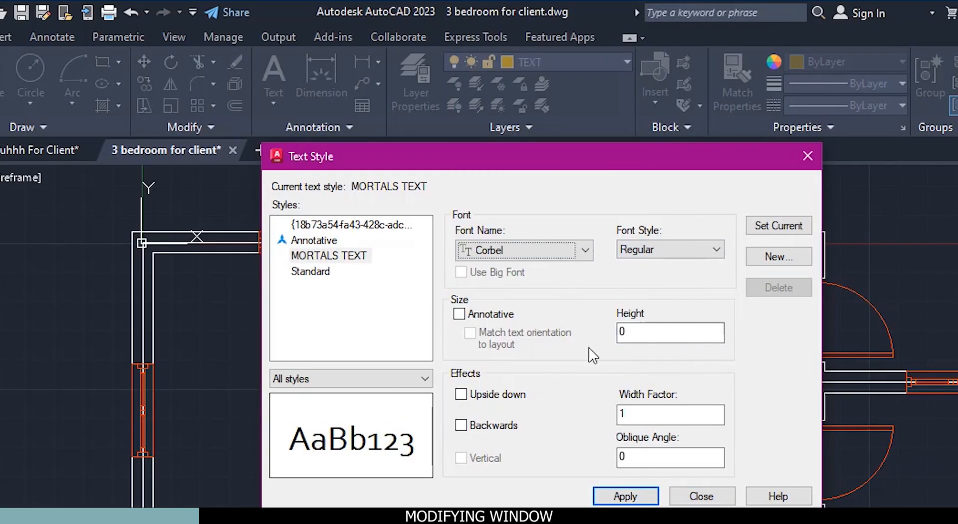
pyautogui.write('150')
pyautogui.click(625, 496)
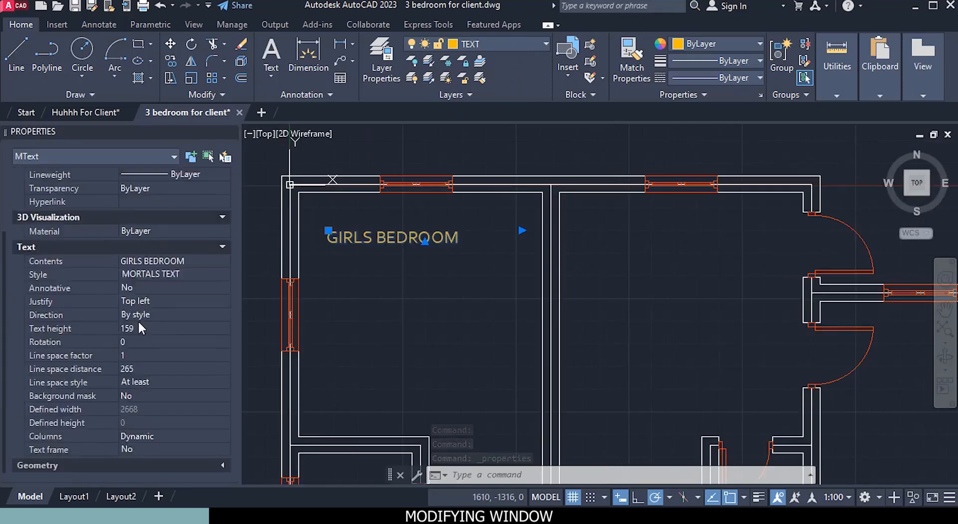
pyautogui.click(252, 377)
pyautogui.write('159')
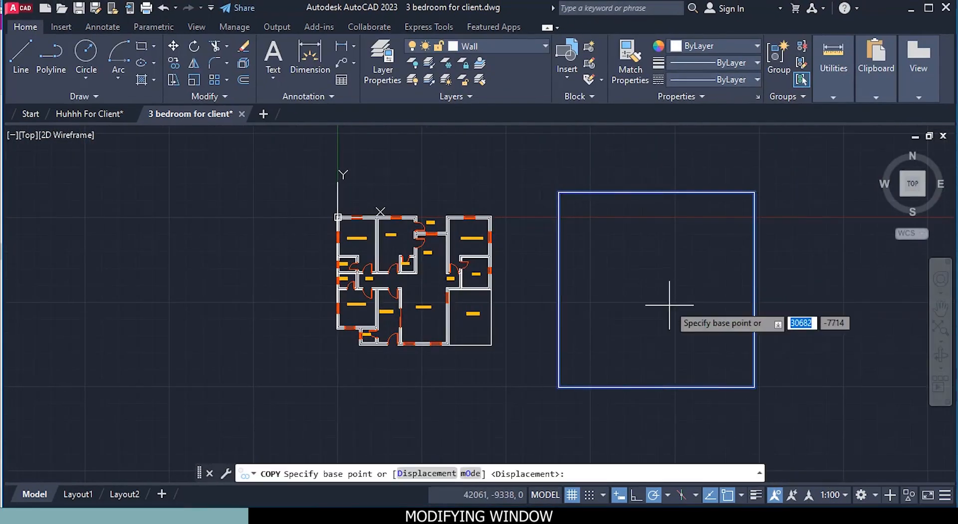
pyautogui.click(657, 290)
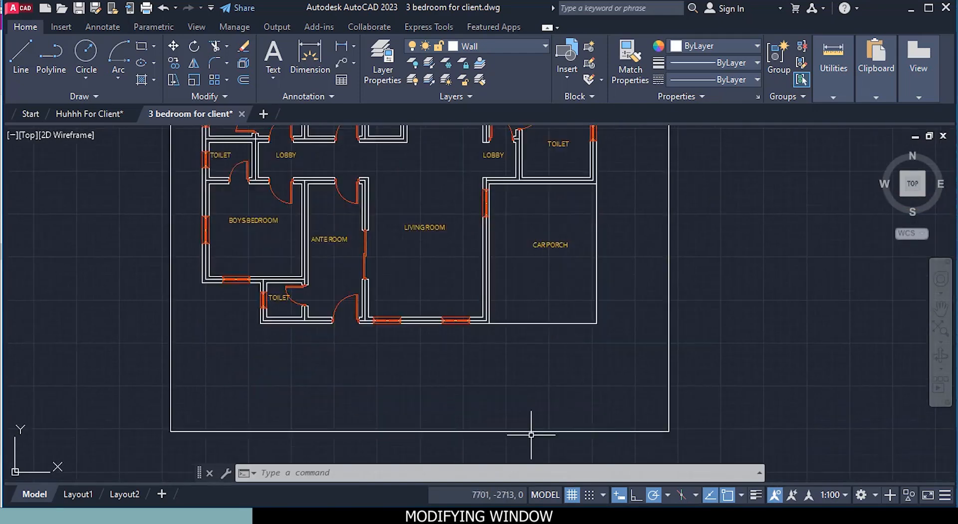
pyautogui.scroll(6, 278, 300)
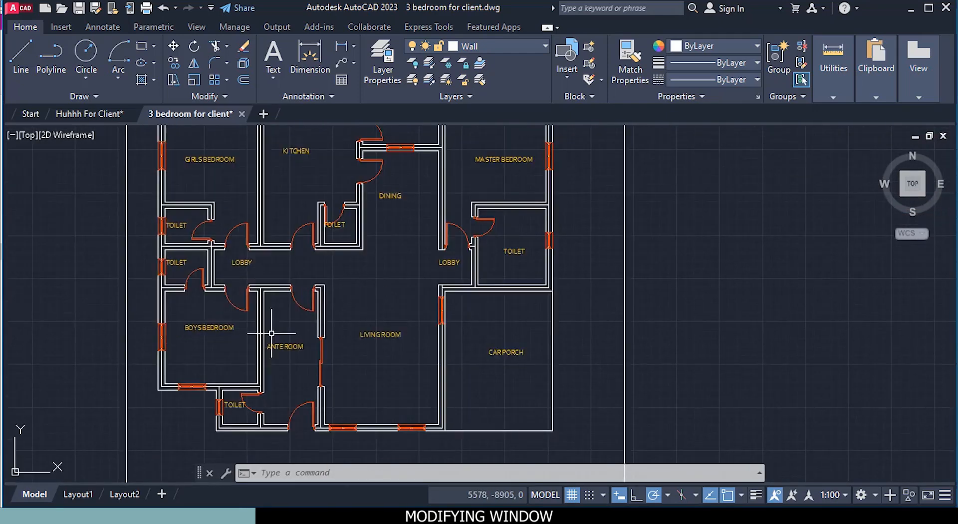
pyautogui.scroll(5, 302, 256)
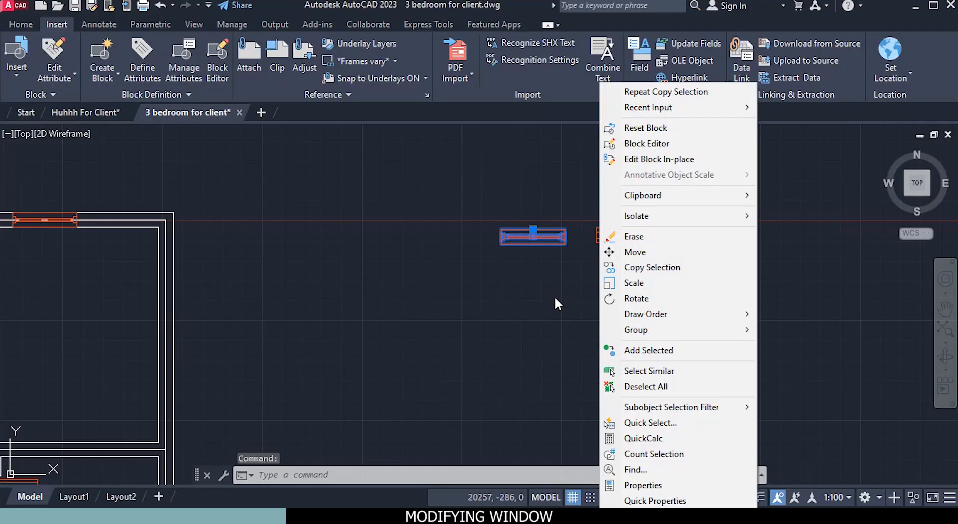
pyautogui.press('Escape')
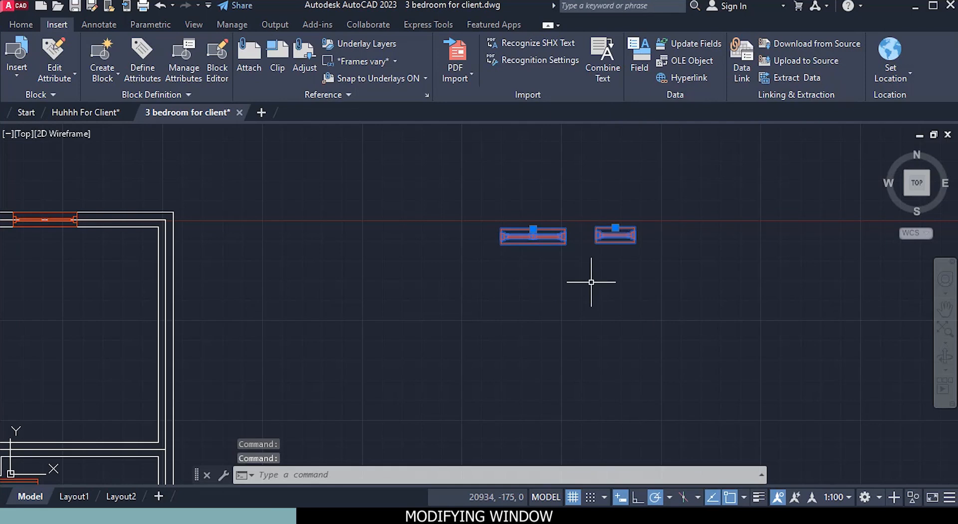
# Step: Copy the original 1000 mm and 600 mm window blocks about 1131 mm straight up
pyautogui.rightClick(591, 282)
pyautogui.click(596, 292)
pyautogui.moveTo(573, 311); pyautogui.dragTo(497, 420, button='middle')
pyautogui.click(599, 355)
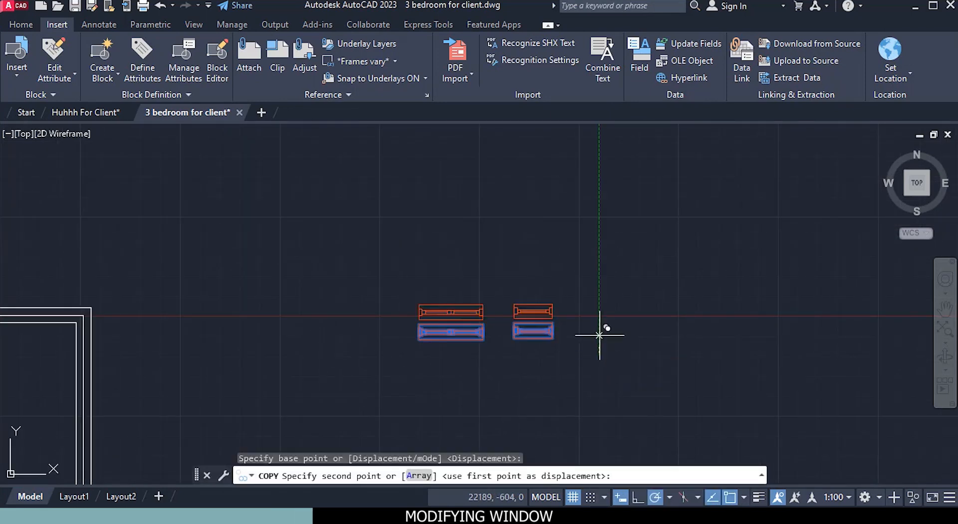
pyautogui.click(599, 283)
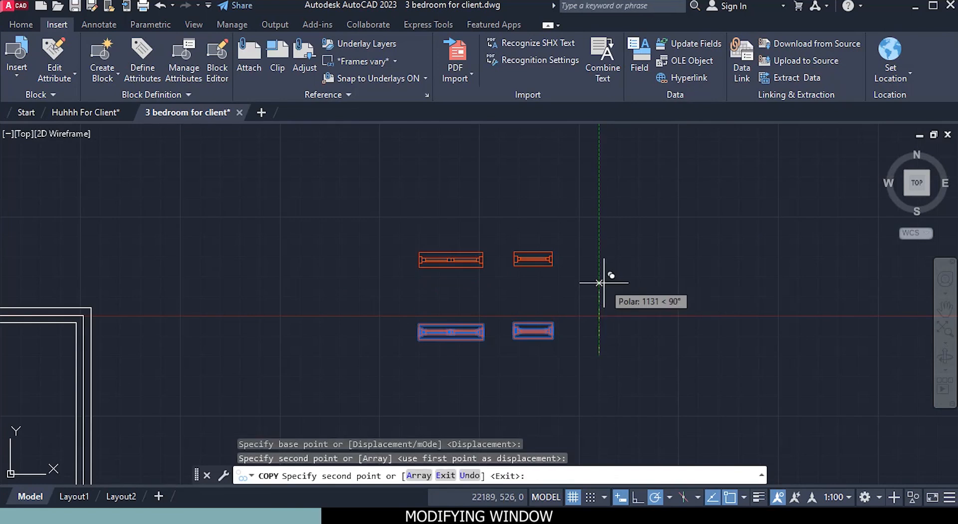
pyautogui.press('Escape')
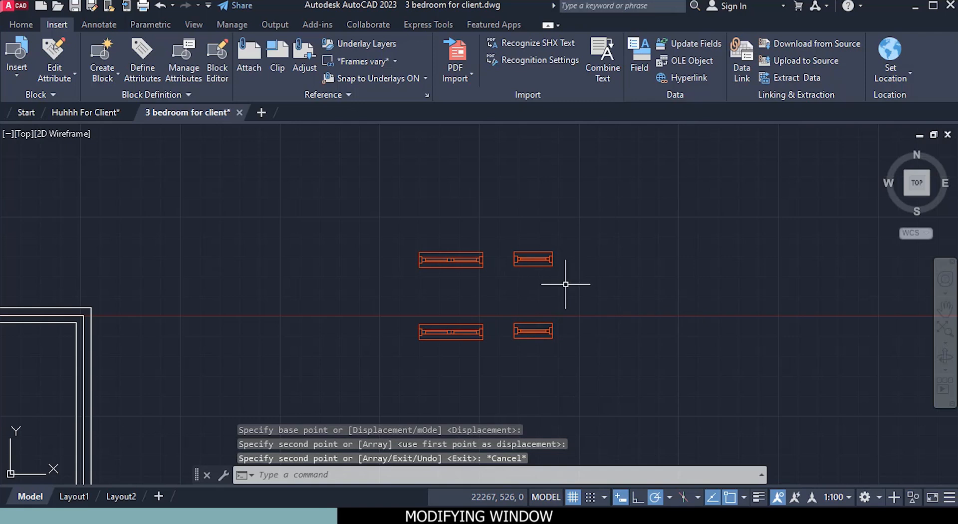
# Step: Rotate the two upper window copies by 90° about a point just below the 600 mm copy
pyautogui.click(421, 225)
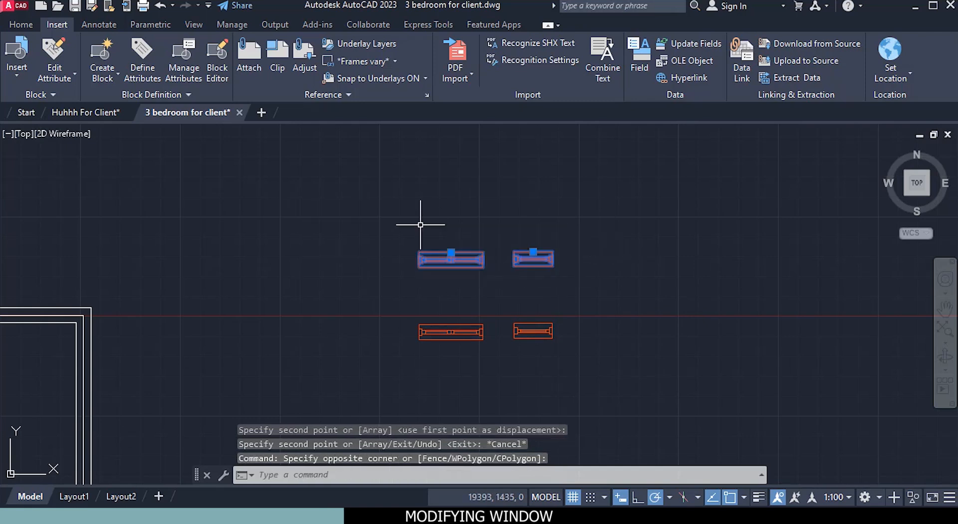
pyautogui.rightClick(566, 276)
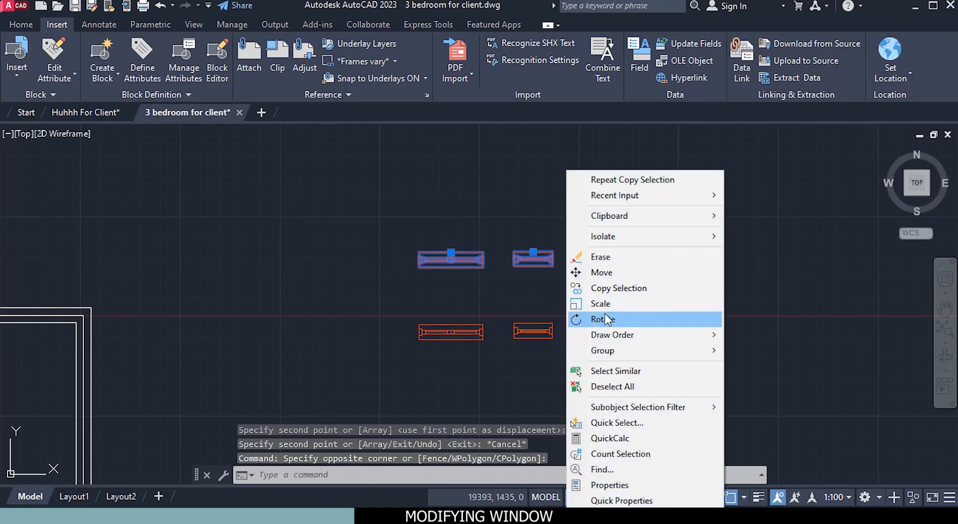
pyautogui.click(606, 319)
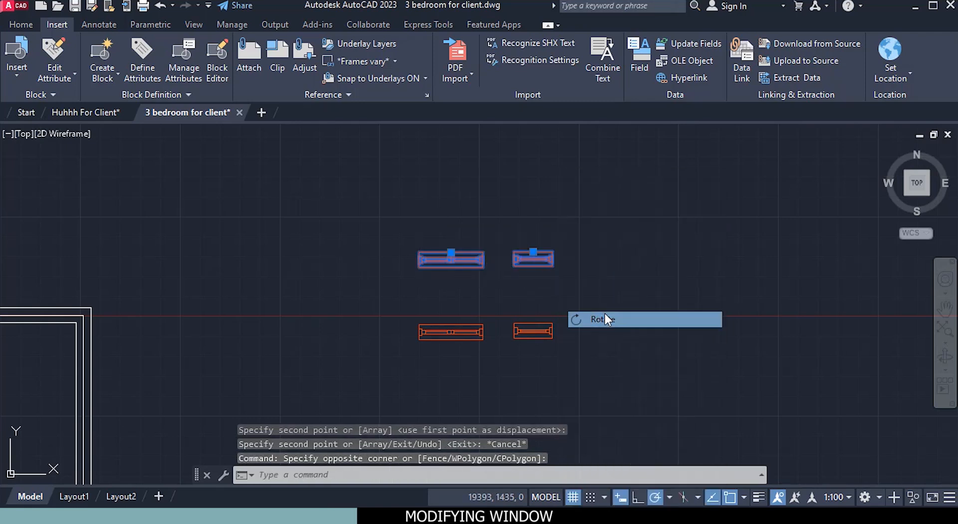
pyautogui.click(536, 291)
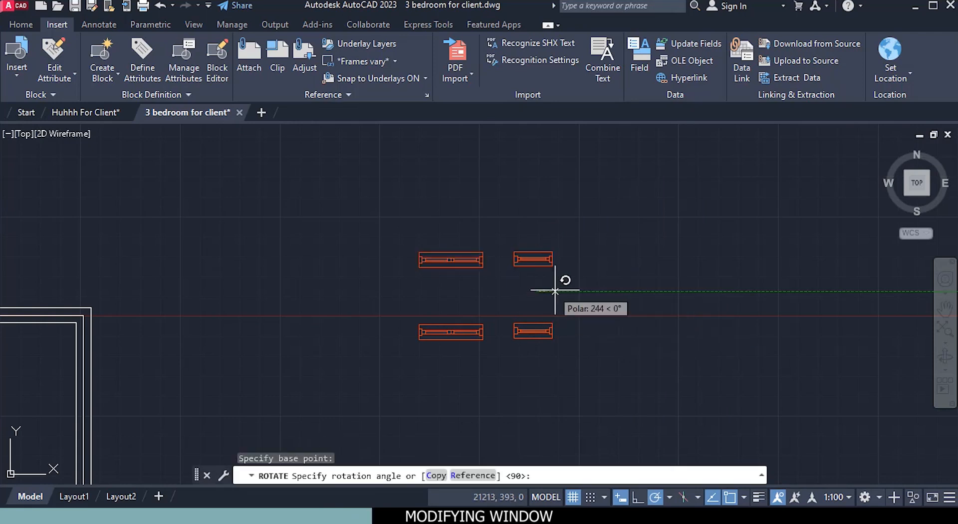
pyautogui.click(536, 165)
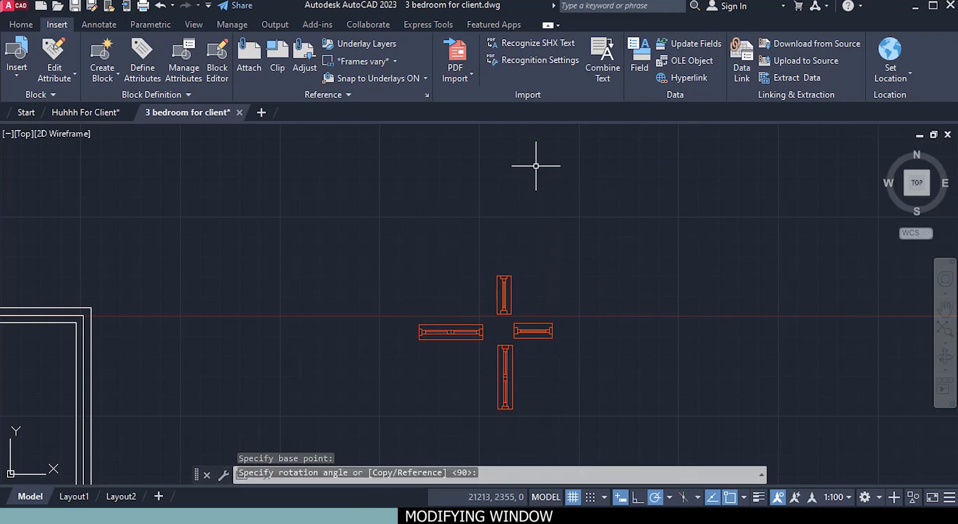
# Step: Copy the vertical 1000 mm window from its right edge midpoint to the upper-right room's outer right wall, about 1492 mm above the wall line's midpoint
pyautogui.rightClick(450, 392)
pyautogui.click(519, 267)
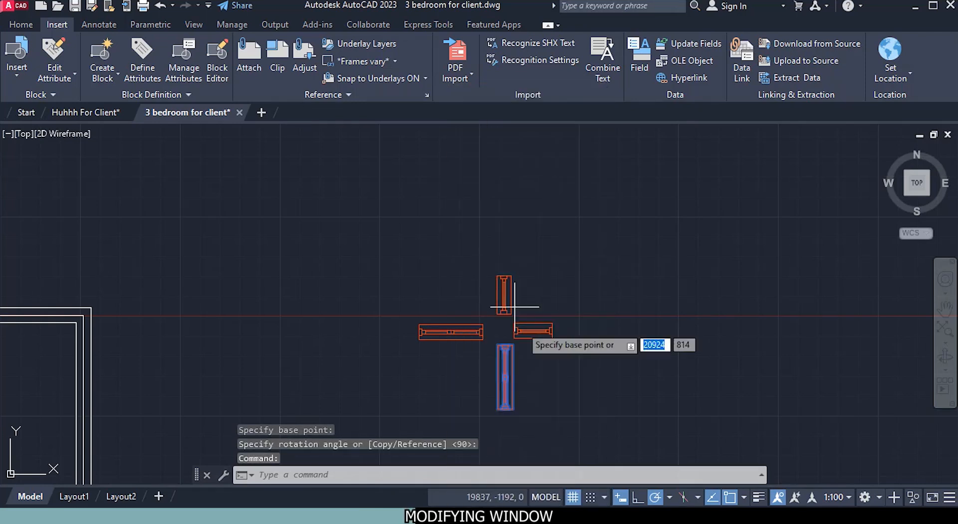
pyautogui.scroll(4, 542, 410)
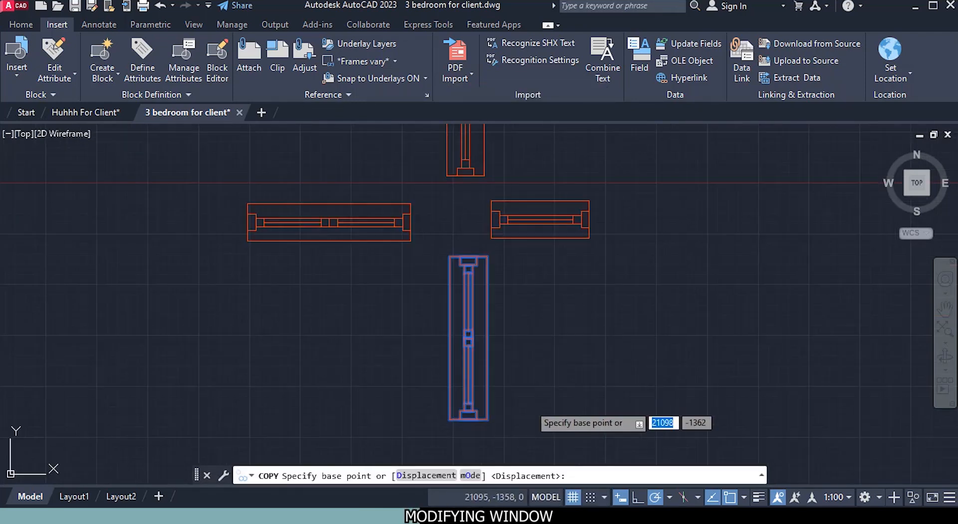
pyautogui.click(487, 338)
pyautogui.scroll(-4, 493, 332)
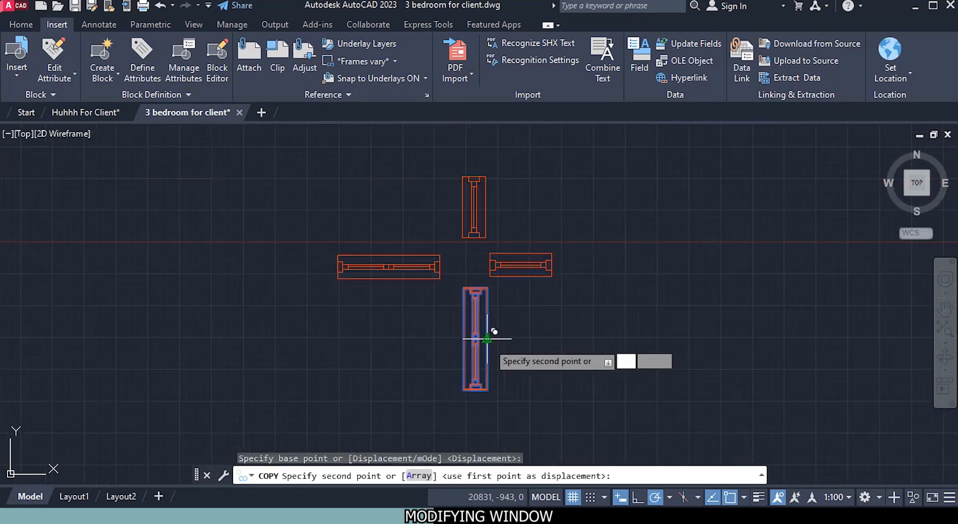
pyautogui.moveTo(288, 383); pyautogui.dragTo(364, 242, button='middle')
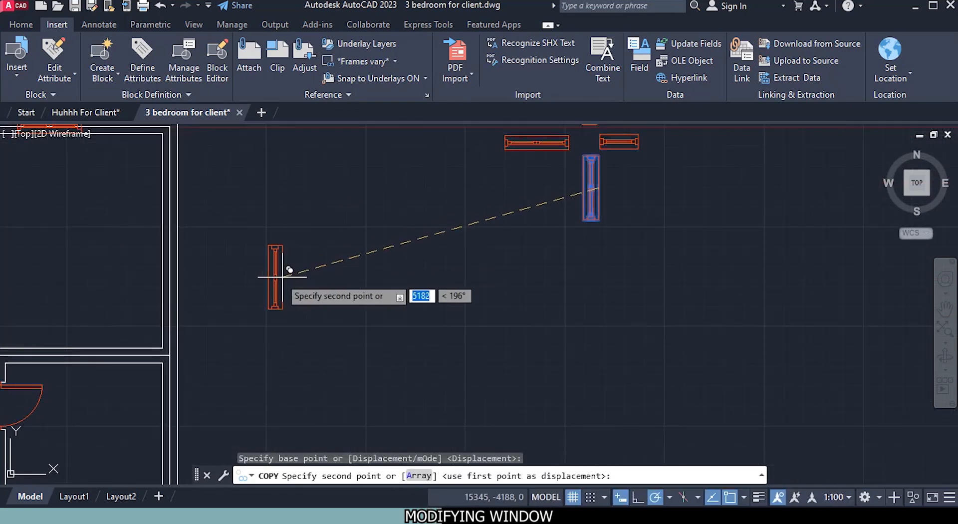
pyautogui.moveTo(296, 285); pyautogui.dragTo(304, 296, button='middle')
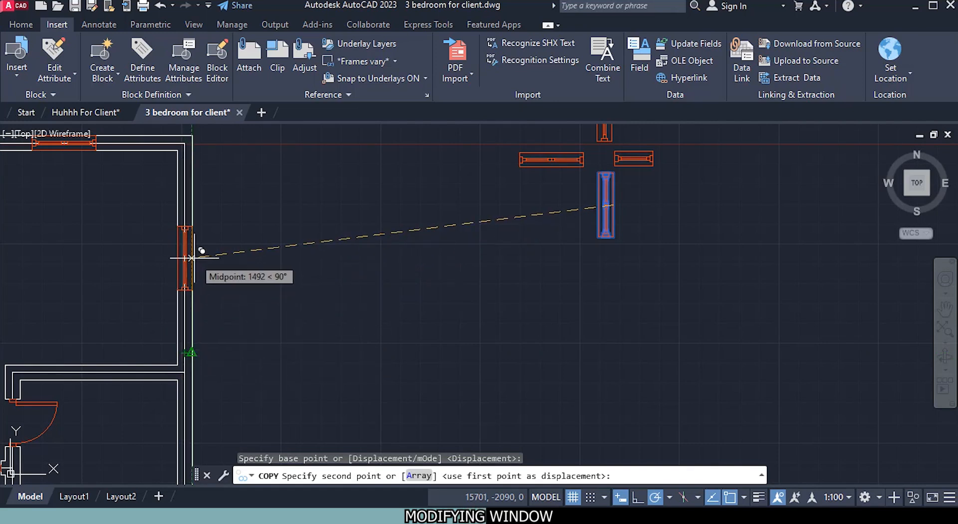
pyautogui.click(191, 258)
# Step: Place a copy of the vertical 1000 mm window in the large lower room's outer right wall, 595 mm below its upper corner
pyautogui.scroll(-6, 265, 329)
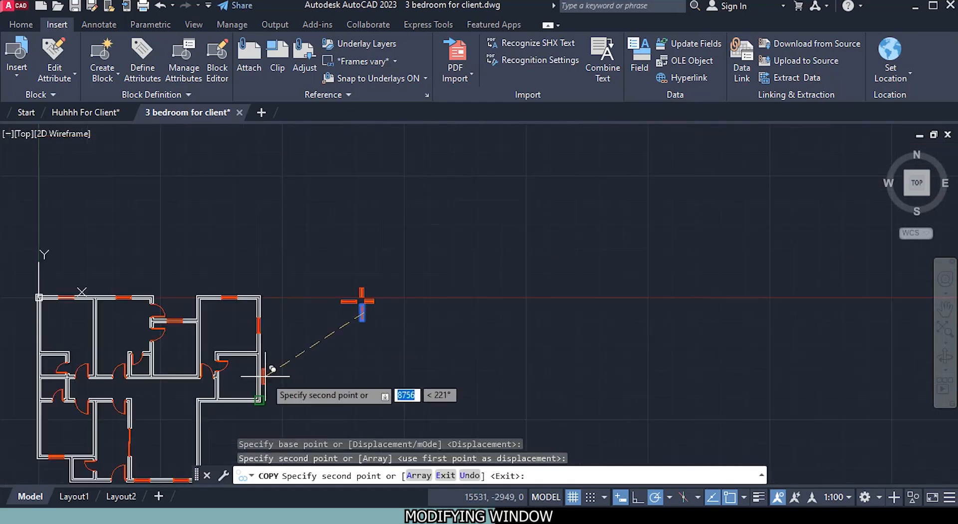
pyautogui.scroll(4, 218, 369)
pyautogui.moveTo(197, 353); pyautogui.dragTo(325, 338, button='middle')
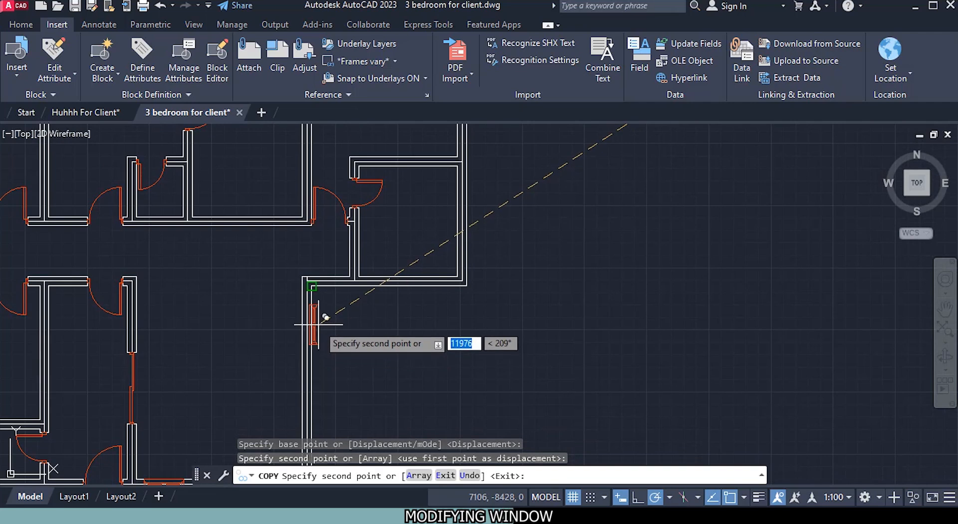
pyautogui.scroll(8, 309, 319)
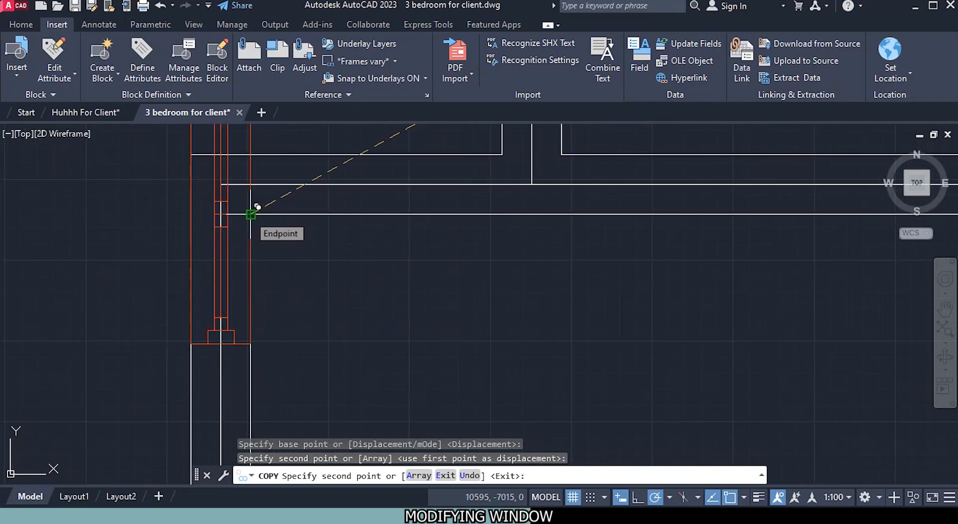
pyautogui.scroll(-2, 257, 207)
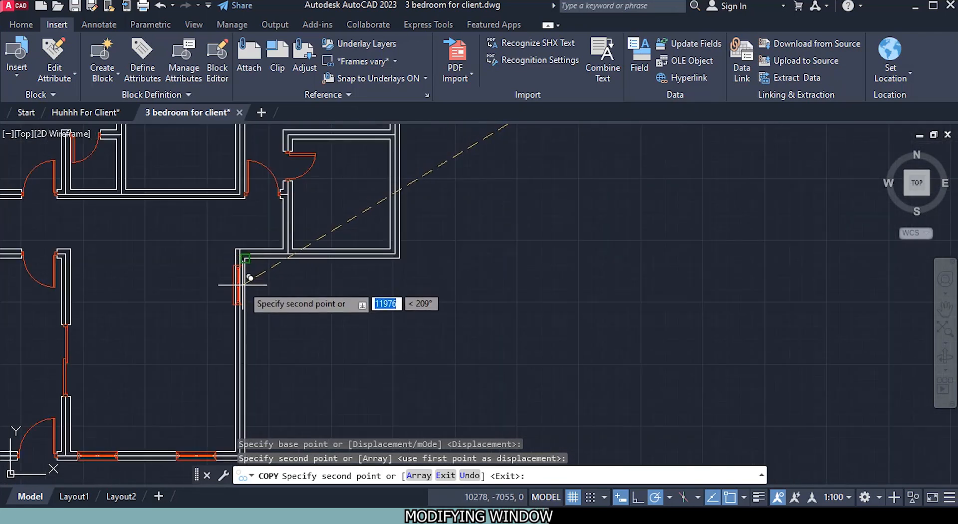
pyautogui.scroll(5, 253, 272)
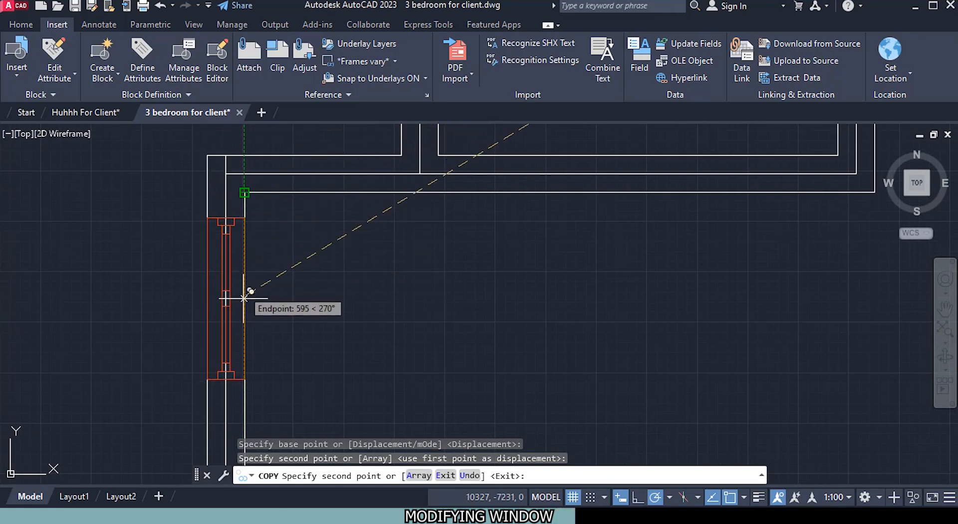
pyautogui.click(249, 302)
# Step: Place another vertical 1000 mm window copy in the upper-left room's outer left wall, at the inner wall line's midpoint
pyautogui.scroll(-5, 257, 315)
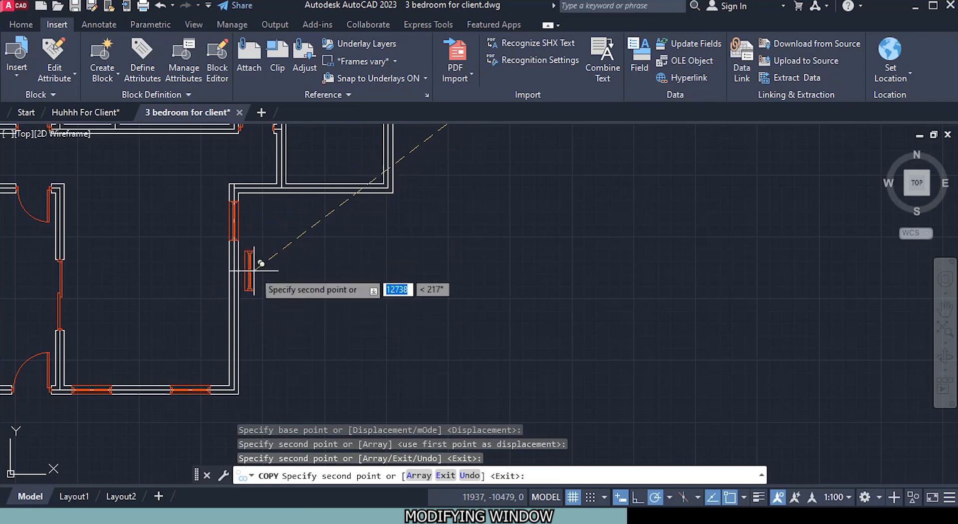
pyautogui.moveTo(261, 263); pyautogui.dragTo(256, 359, button='middle')
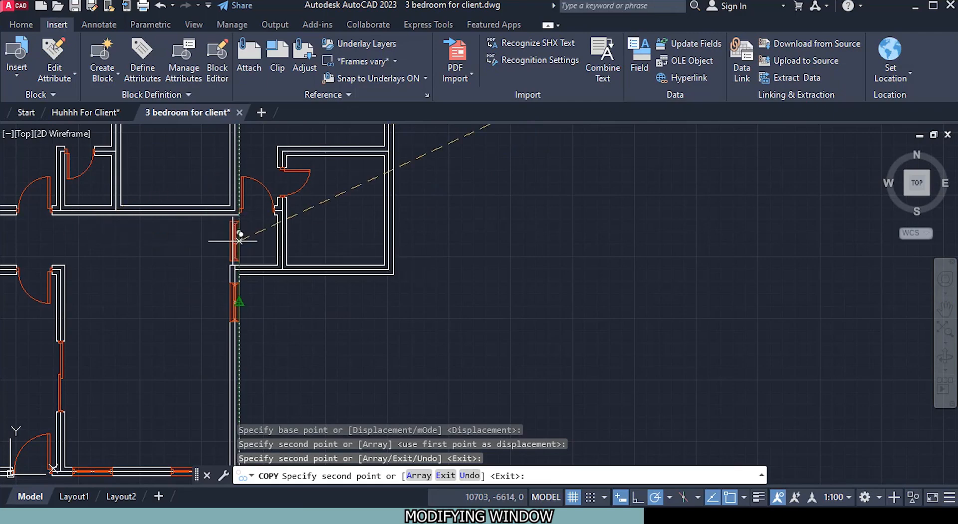
pyautogui.moveTo(153, 230); pyautogui.dragTo(296, 269, button='middle')
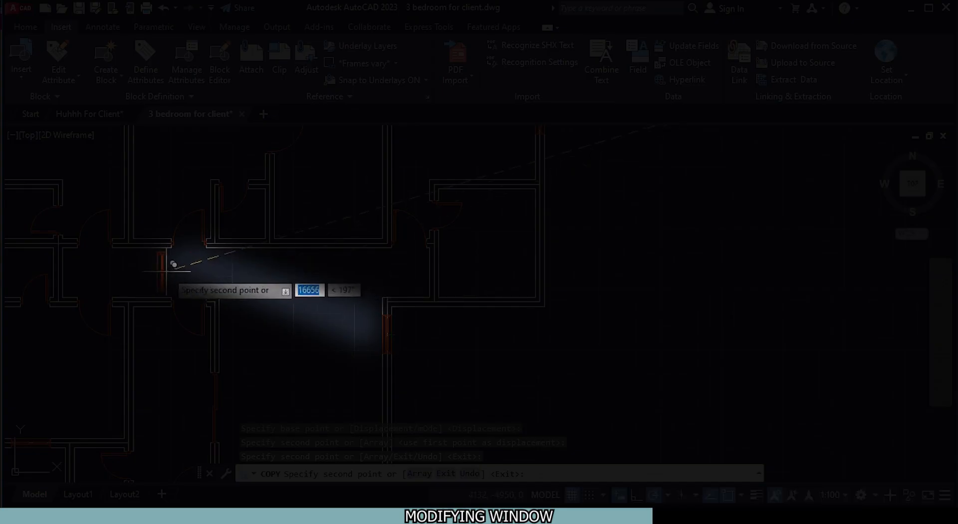
pyautogui.scroll(-3, 474, 359)
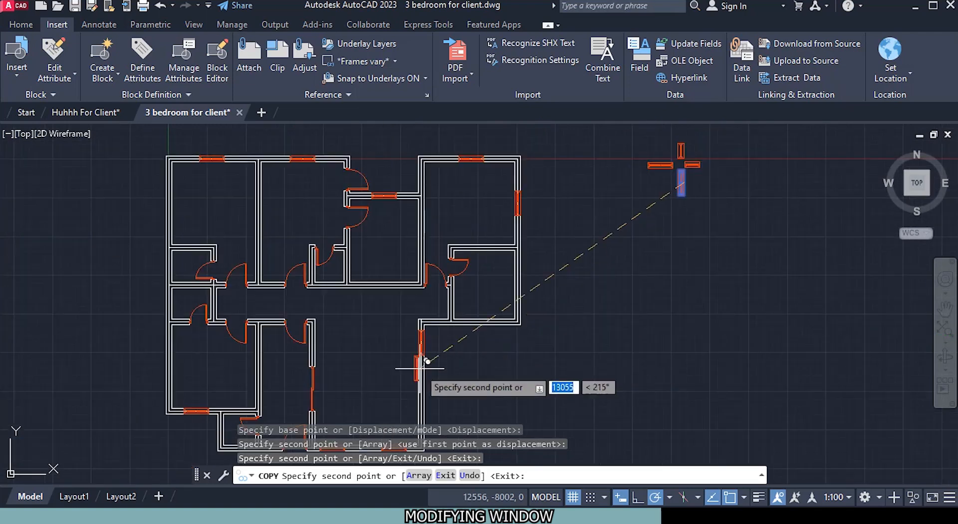
pyautogui.moveTo(424, 369); pyautogui.dragTo(449, 250, button='middle')
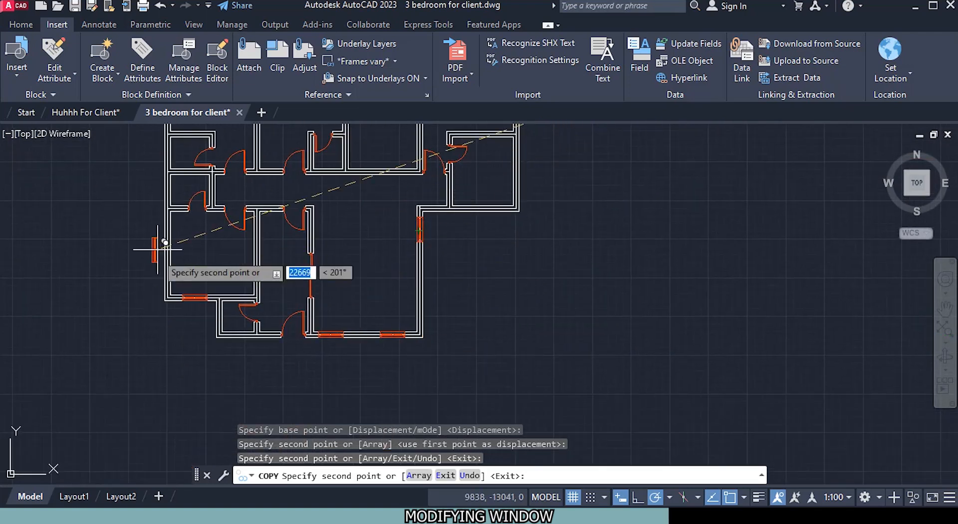
pyautogui.scroll(3, 164, 243)
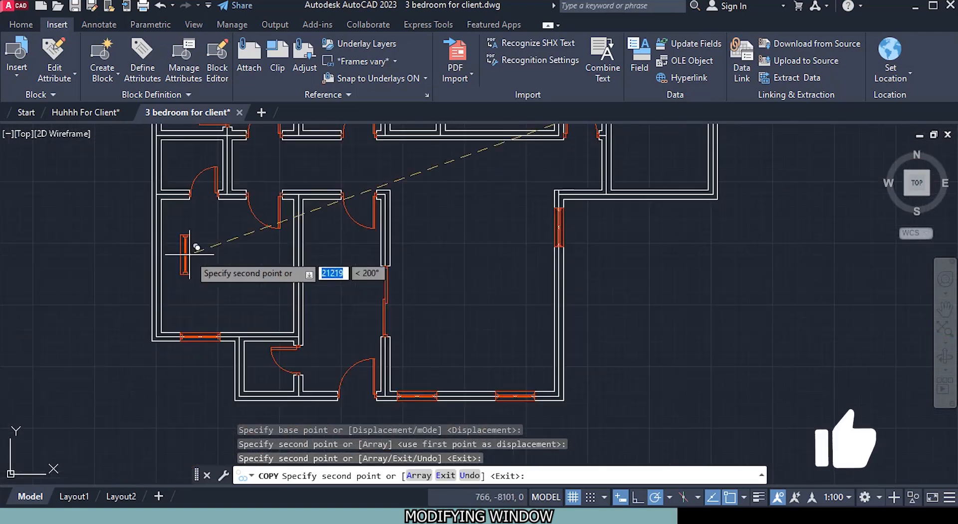
pyautogui.scroll(-3, 197, 247)
pyautogui.scroll(3, 150, 150)
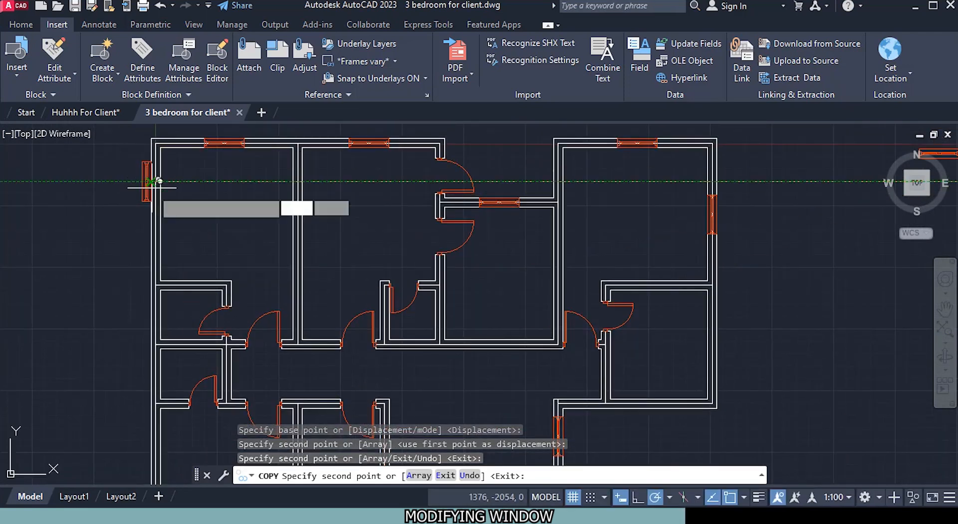
pyautogui.scroll(4, 160, 214)
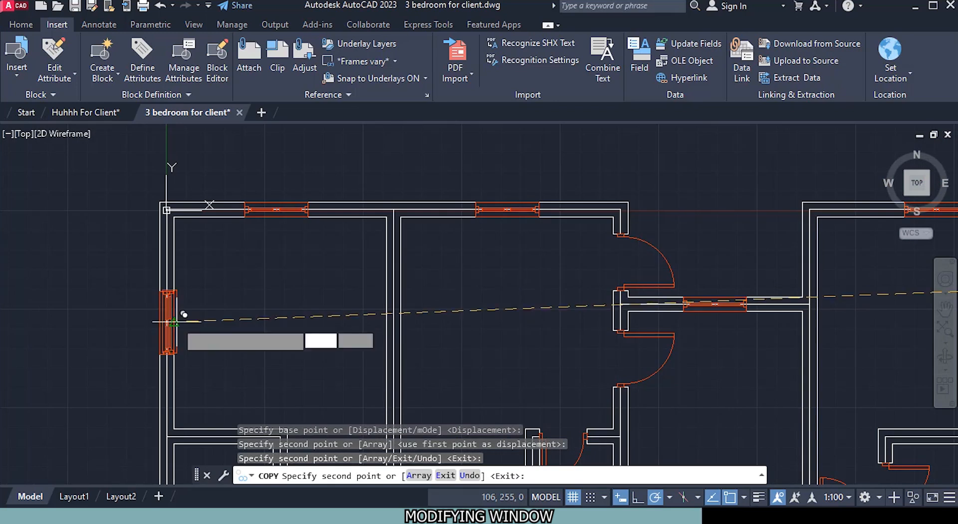
# Step: Place a vertical 1000 mm window copy at the midpoint of the lower-left room's outer left wall and finish copying
pyautogui.scroll(-3, 200, 310)
pyautogui.scroll(3, 245, 164)
pyautogui.scroll(3, 217, 259)
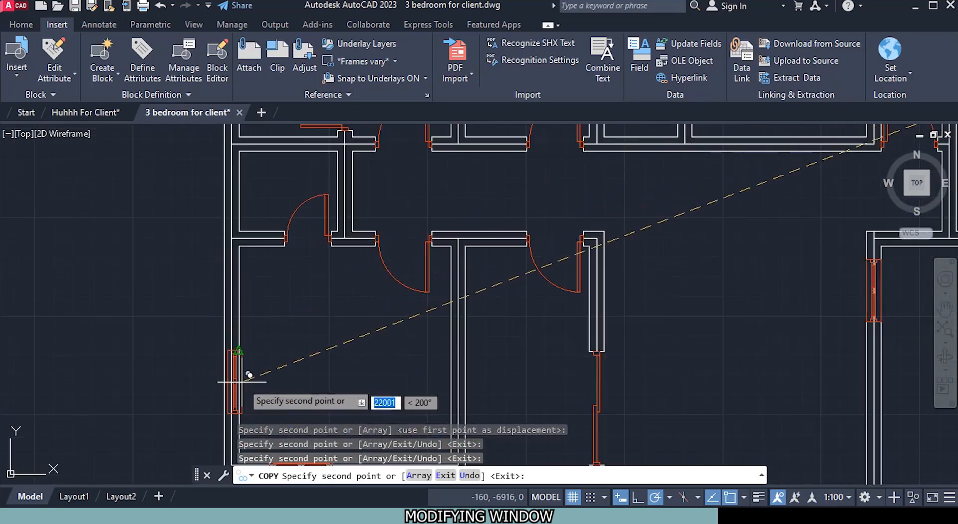
pyautogui.scroll(-5, 238, 351)
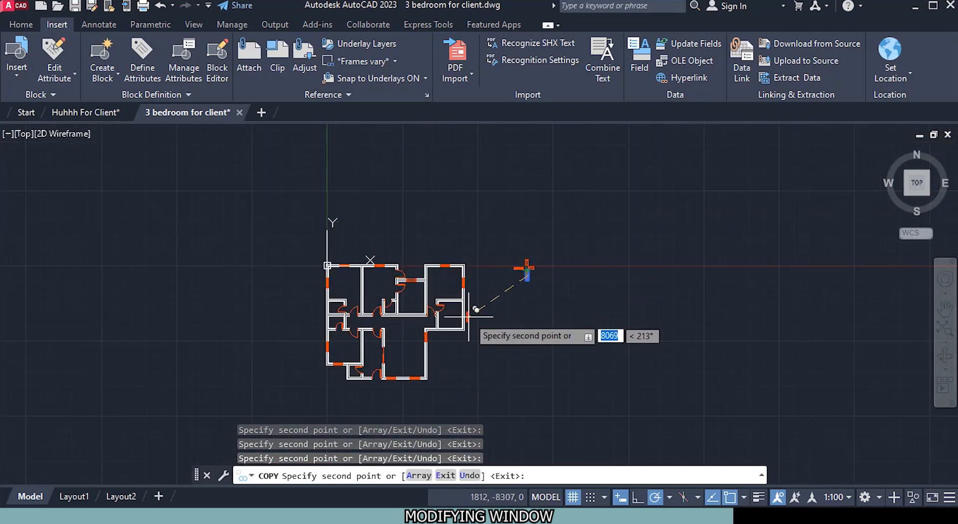
pyautogui.scroll(2, 474, 312)
pyautogui.press('Escape')
pyautogui.scroll(4, 605, 261)
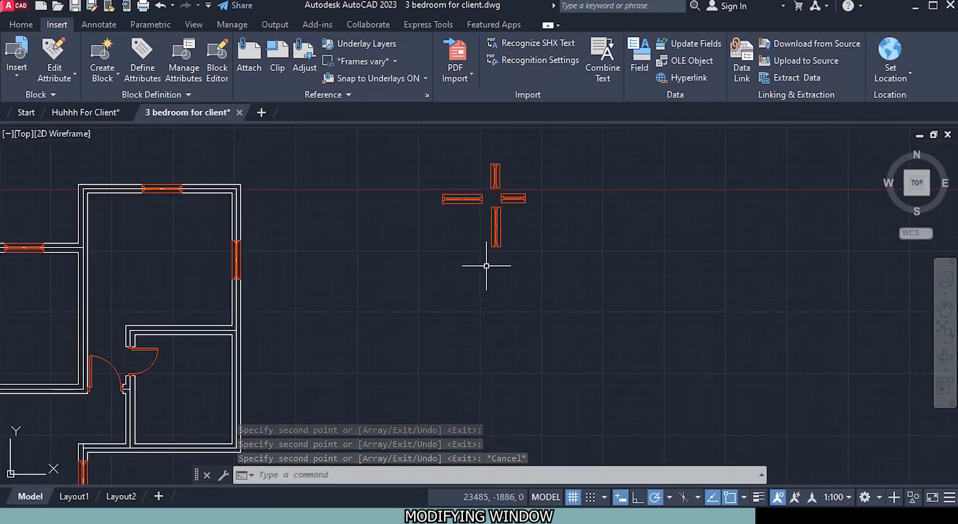
pyautogui.scroll(-4, 489, 212)
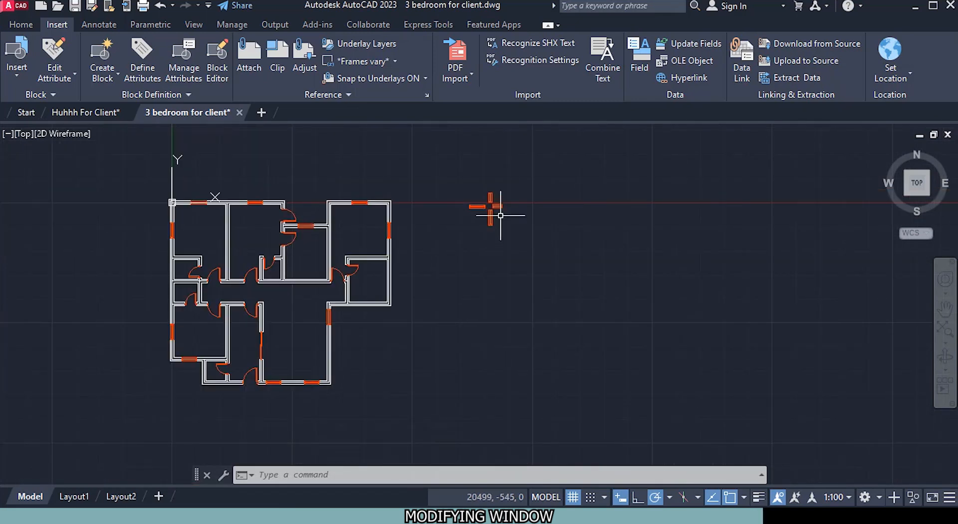
pyautogui.scroll(4, 491, 205)
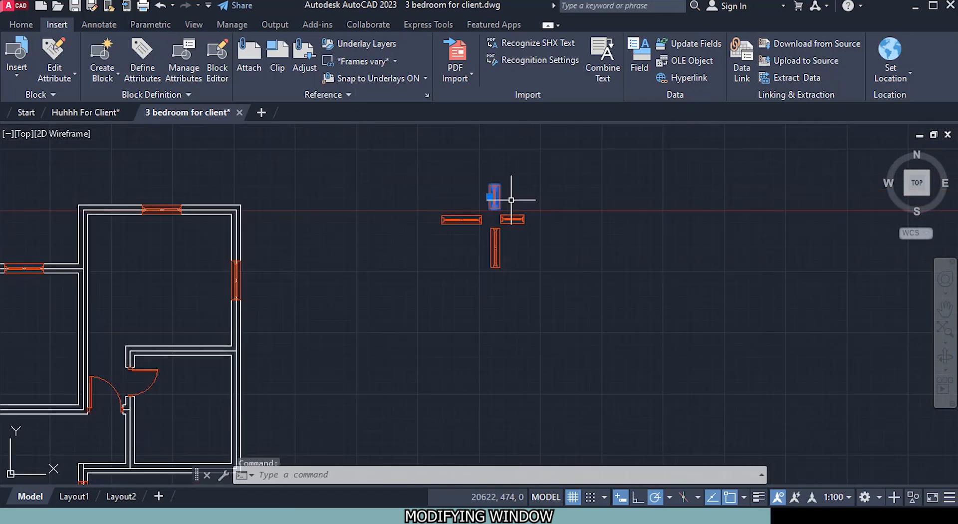
pyautogui.rightClick(535, 198)
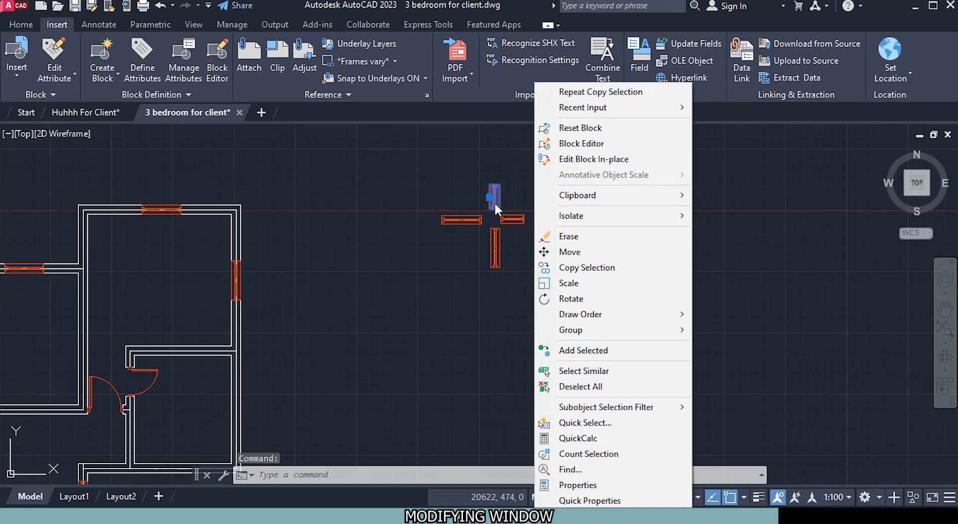
pyautogui.press('Escape')
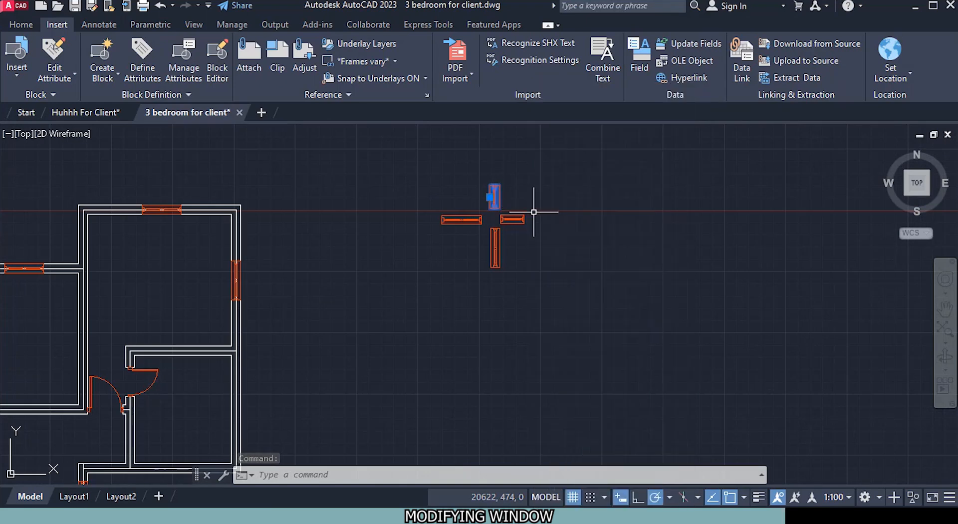
pyautogui.press('Escape')
# Step: Copy the vertical 600 mm window from its right edge midpoint to the small right-hand room's outer wall, 1576 mm below the wall line's midpoint
pyautogui.scroll(6, 534, 211)
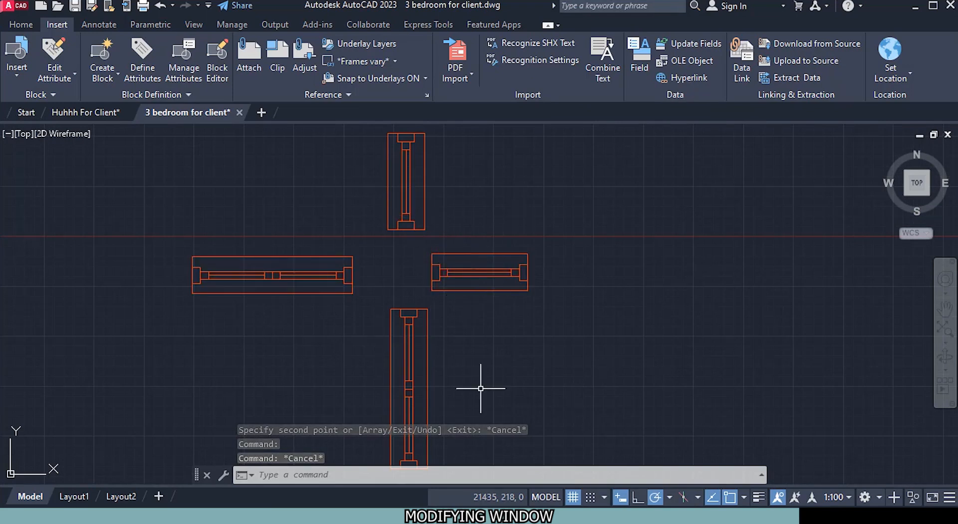
pyautogui.click(406, 180)
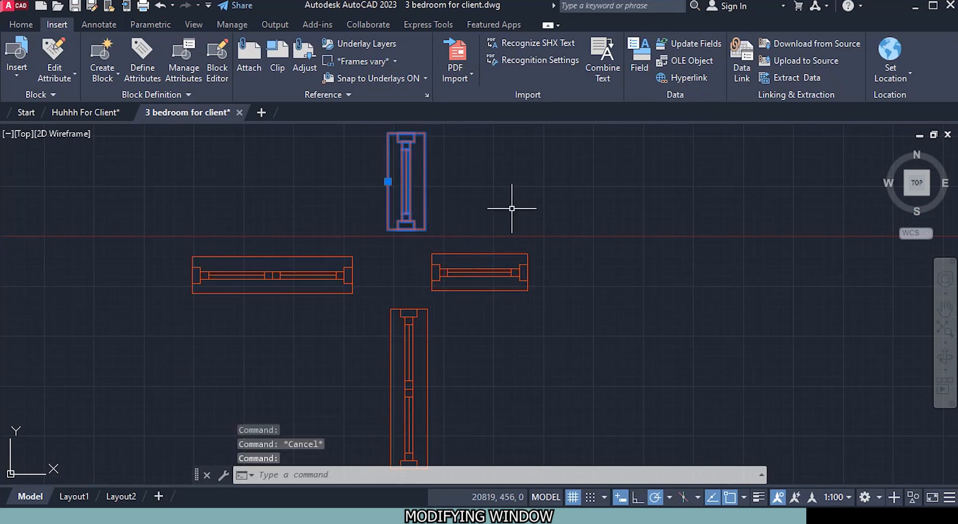
pyautogui.rightClick(519, 210)
pyautogui.click(590, 268)
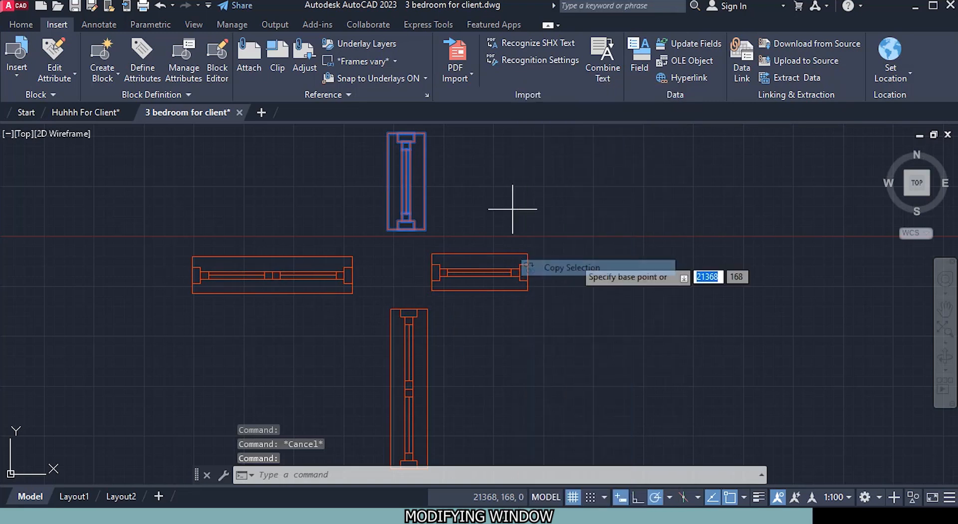
pyautogui.click(424, 181)
pyautogui.scroll(-3, 310, 299)
pyautogui.scroll(5, 464, 156)
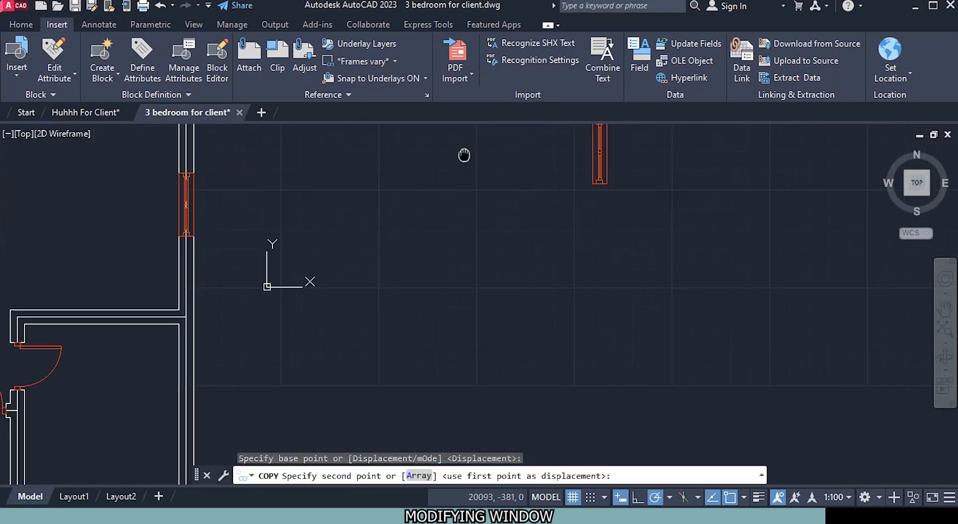
pyautogui.scroll(-3, 449, 179)
pyautogui.scroll(3, 315, 325)
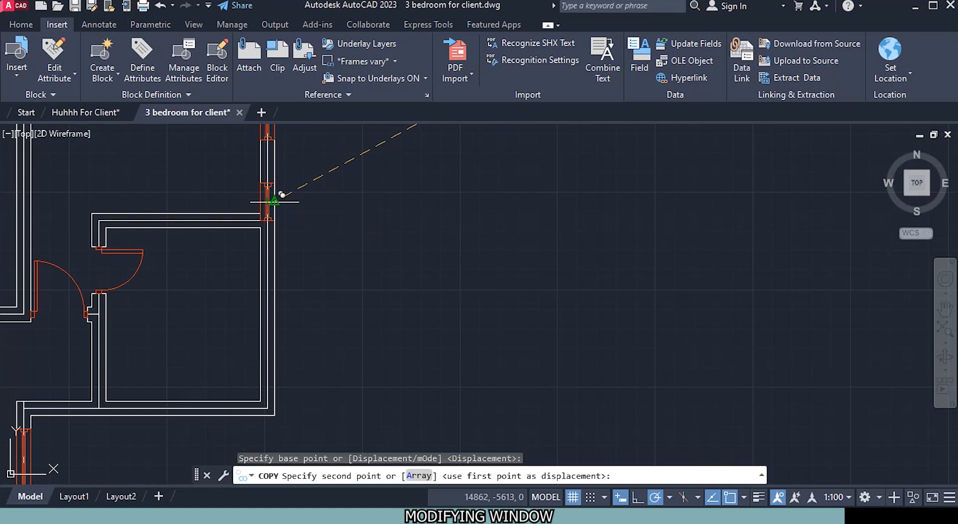
pyautogui.scroll(4, 274, 201)
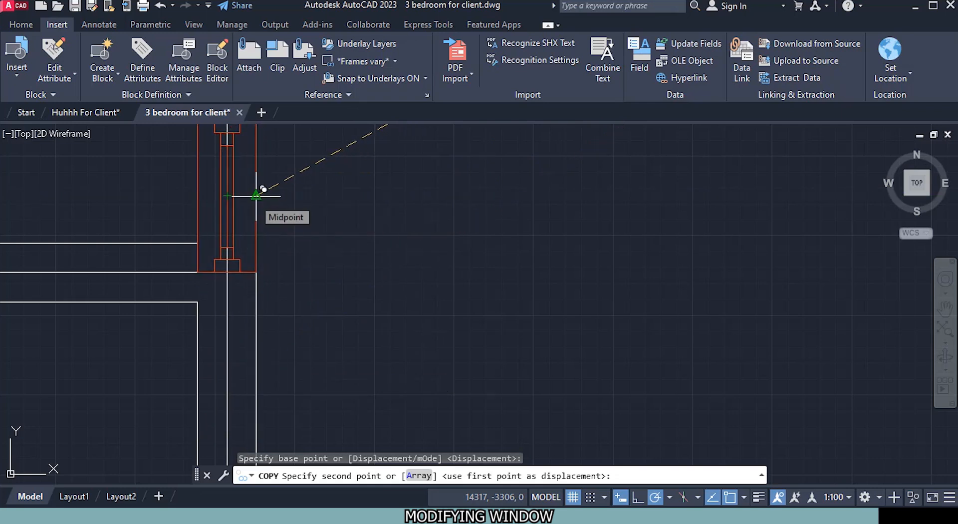
pyautogui.scroll(-5, 253, 325)
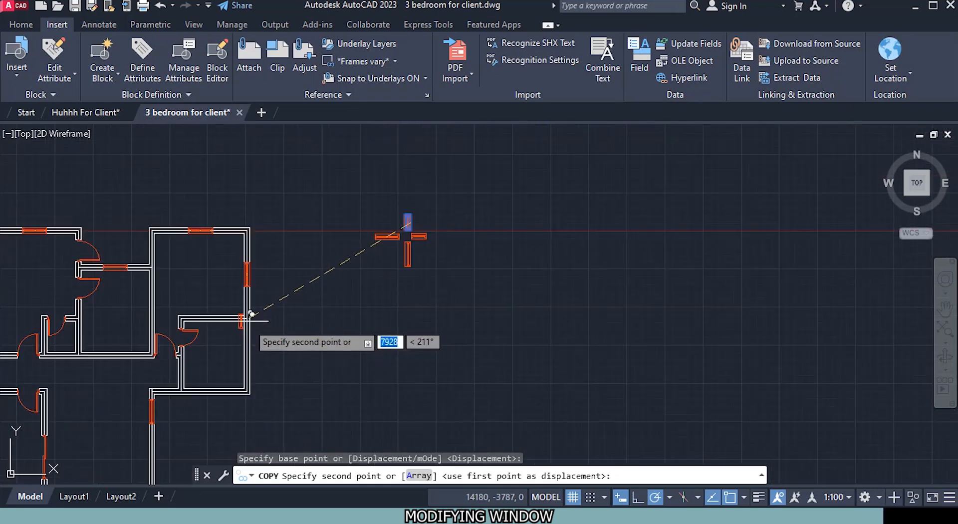
pyautogui.scroll(5, 257, 342)
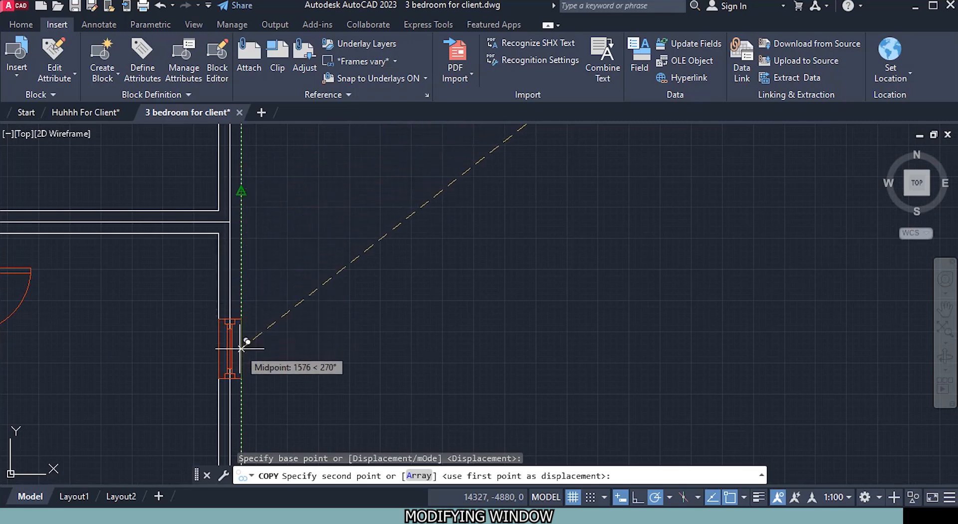
pyautogui.click(247, 342)
# Step: Place another vertical 600 mm window copy in the left wall of the small room beside the bottom entrance, near its middle
pyautogui.scroll(-5, 247, 342)
pyautogui.scroll(-2, 310, 336)
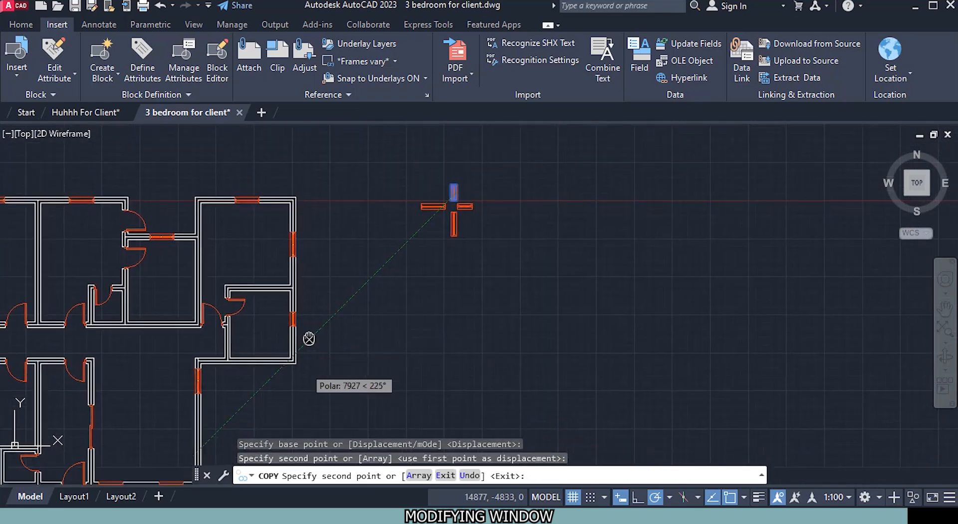
pyautogui.moveTo(268, 331); pyautogui.dragTo(475, 252, button='middle')
pyautogui.scroll(2, 325, 330)
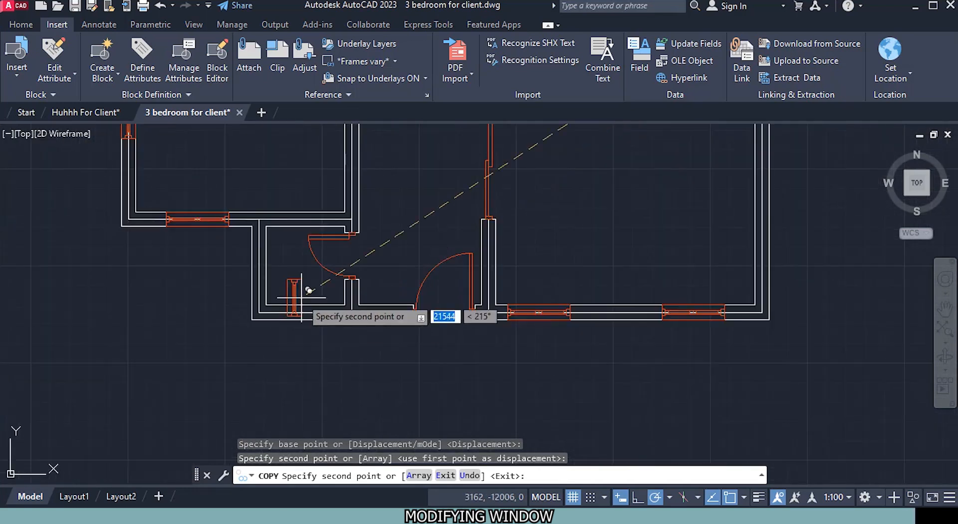
pyautogui.scroll(4, 261, 244)
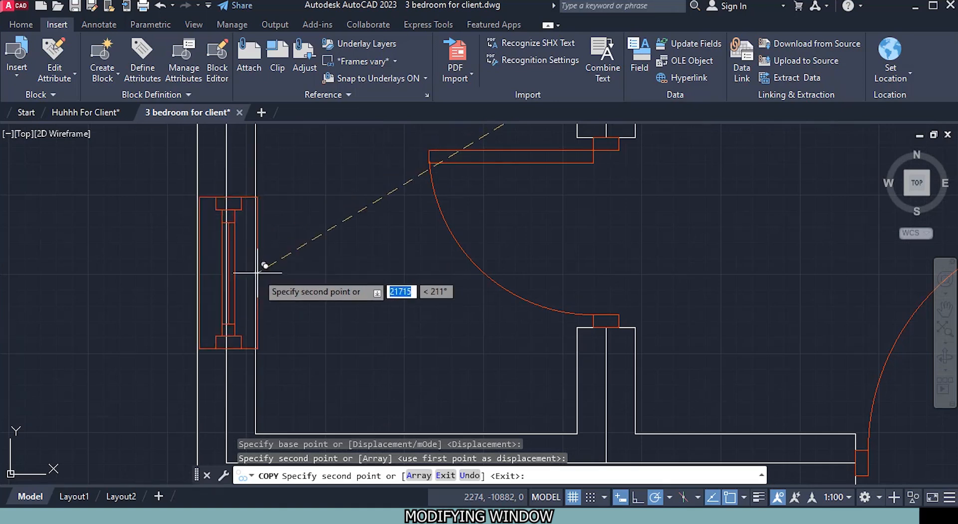
pyautogui.scroll(-5, 255, 274)
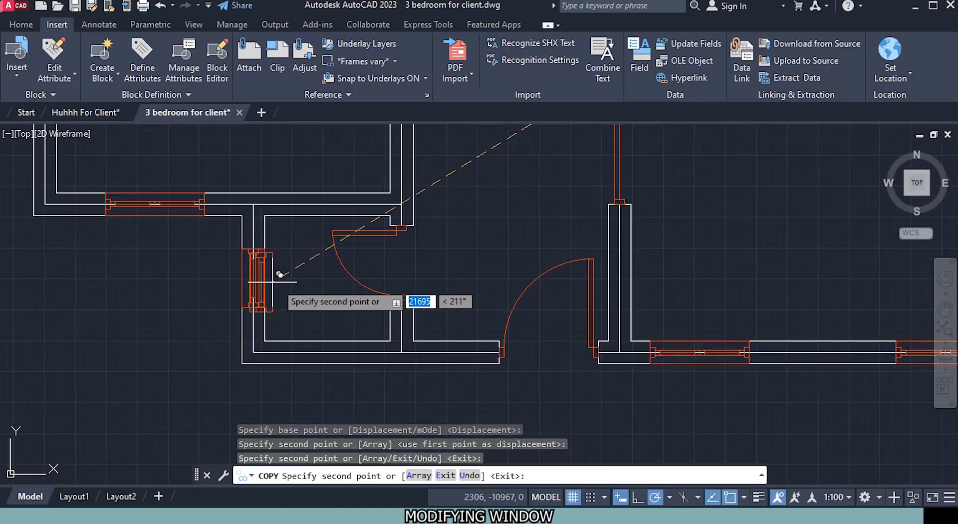
# Step: Place a vertical 600 mm window copy at the midpoint of the outer left wall of the small room above the lower-left bedroom
pyautogui.scroll(3, 358, 330)
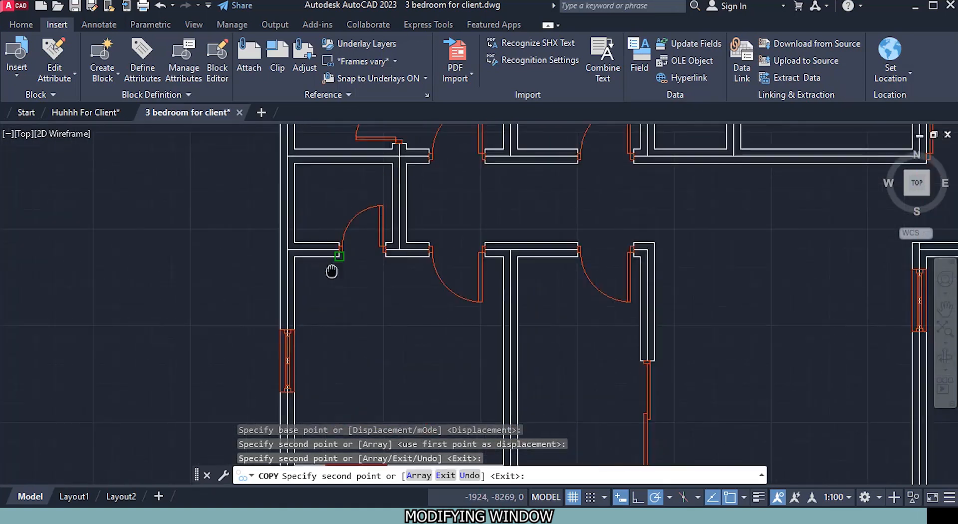
pyautogui.scroll(2, 282, 289)
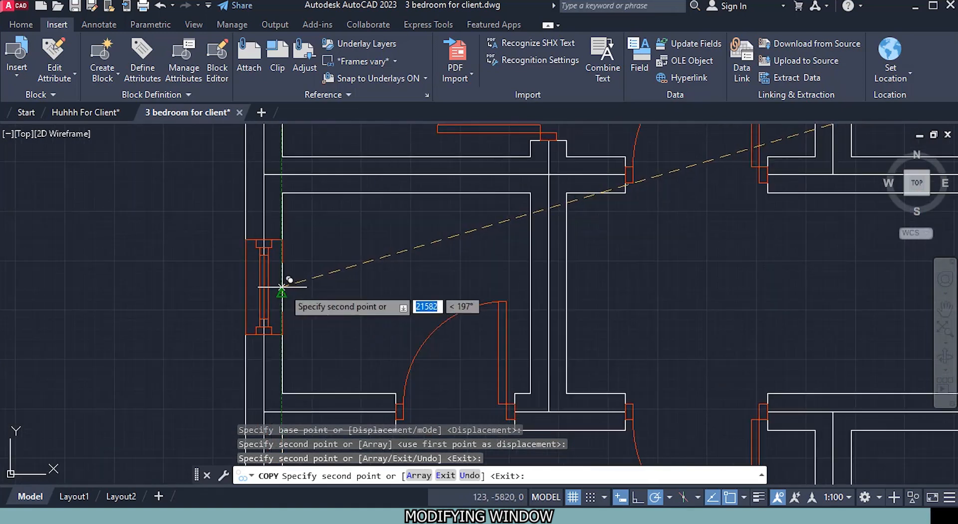
pyautogui.click(283, 290)
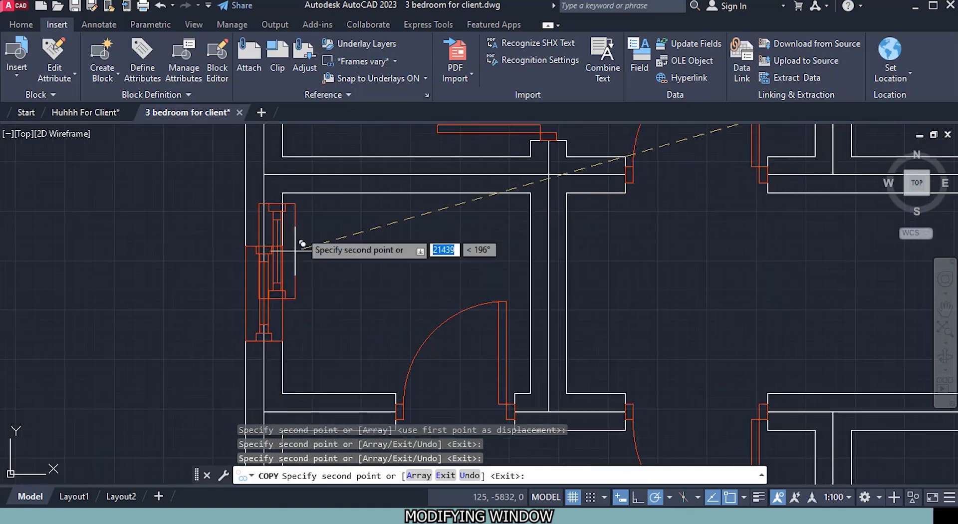
# Step: Place a vertical 600 mm window copy at the midpoint of the outer left wall of the upper small left-hand room and finish copying
pyautogui.moveTo(315, 198); pyautogui.dragTo(315, 362, button='middle')
pyautogui.moveTo(259, 209); pyautogui.dragTo(266, 303, button='middle')
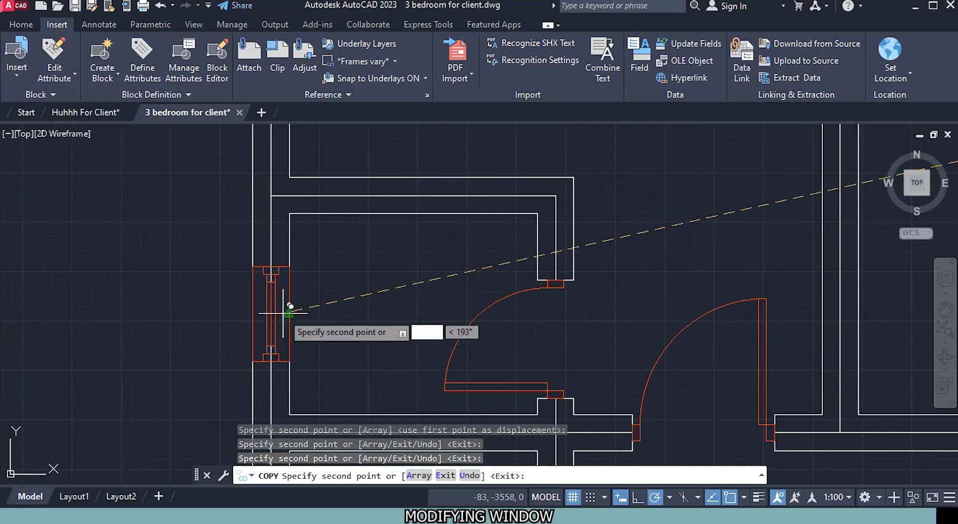
pyautogui.scroll(-5, 295, 311)
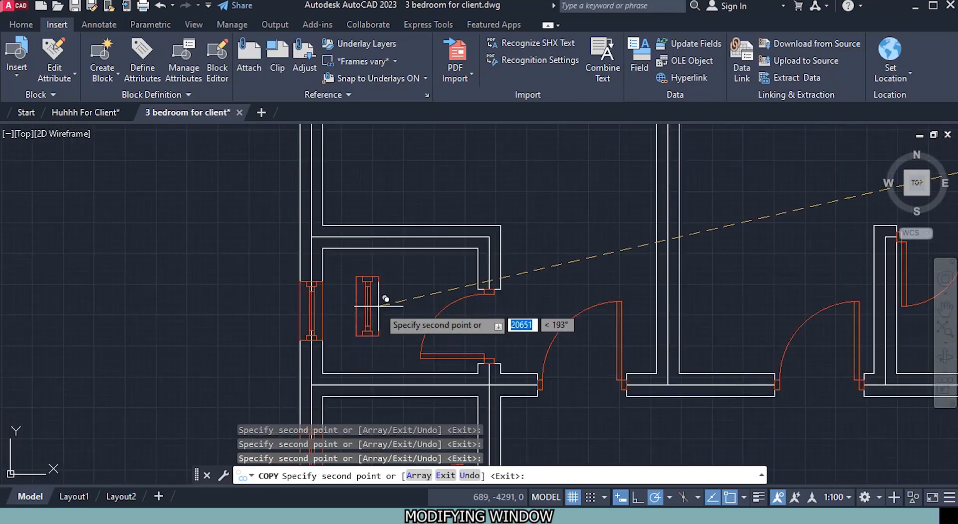
pyautogui.moveTo(424, 284); pyautogui.dragTo(266, 226, button='middle')
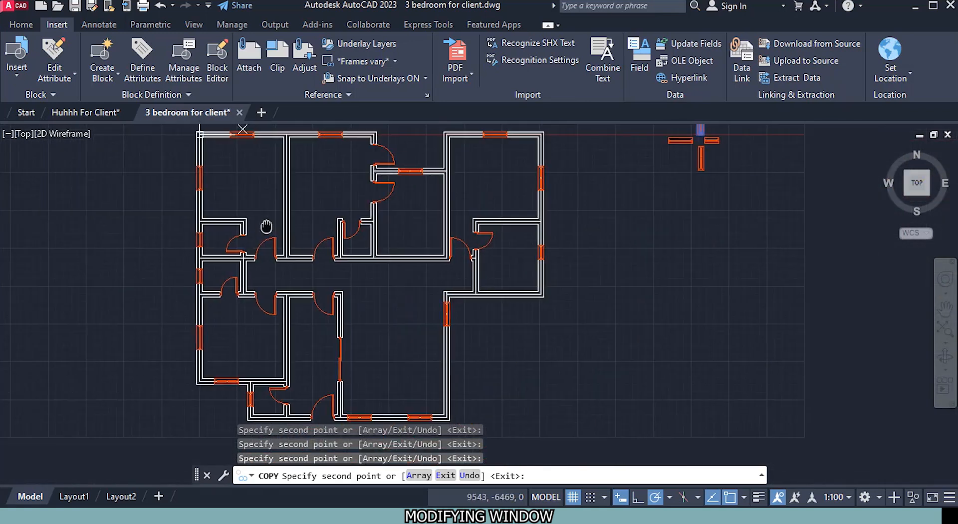
pyautogui.press('Escape')
pyautogui.middleClick(420, 302)
pyautogui.middleClick(419, 302)
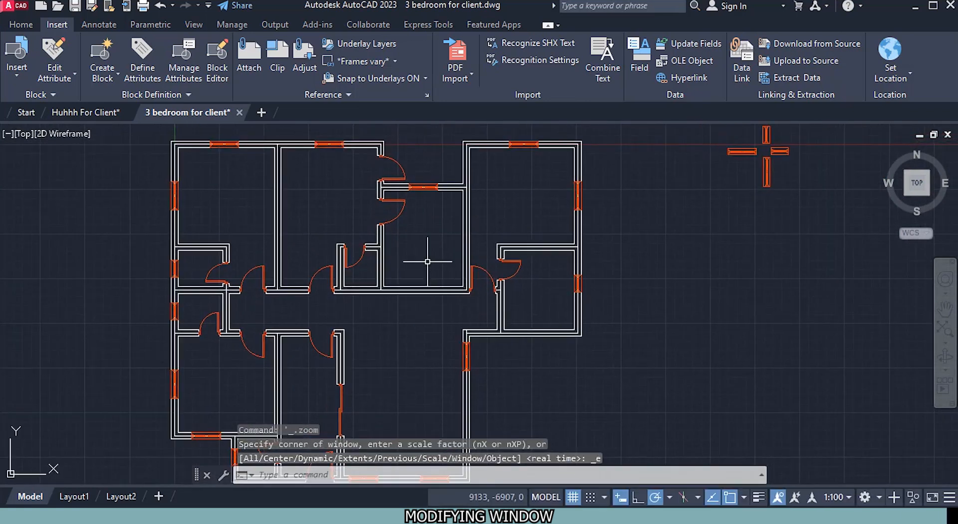
# Step: Delete the four spare horizontal and vertical window blocks lying outside the plan at its upper right
pyautogui.click(811, 196)
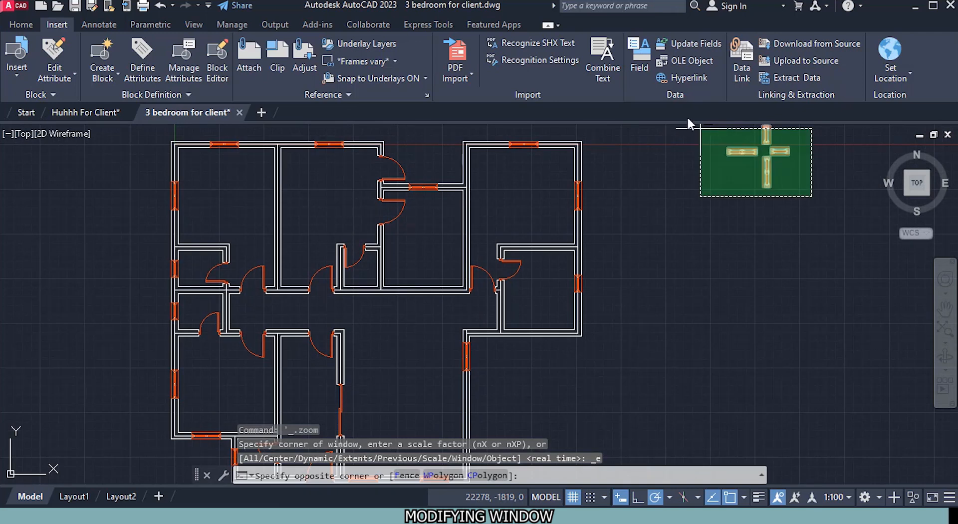
pyautogui.click(693, 129)
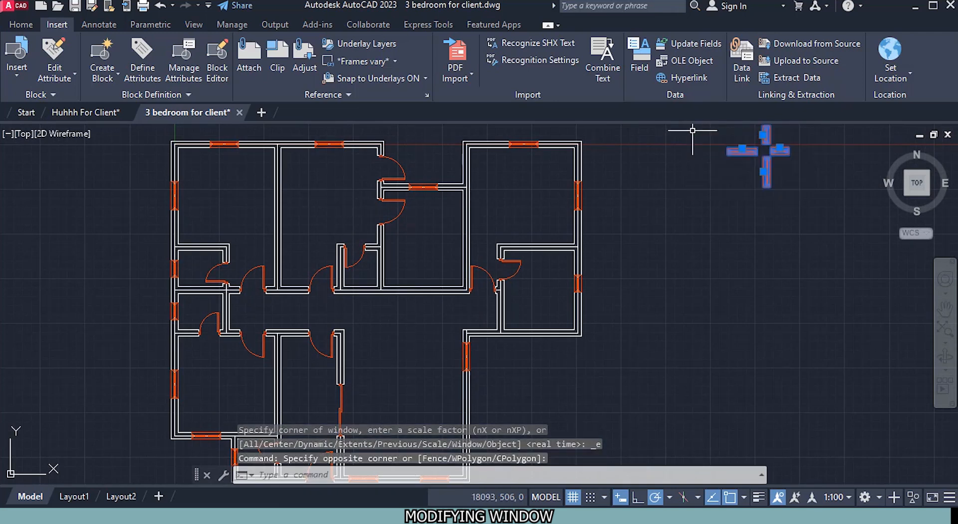
pyautogui.press('Delete')
# Step: Examine the drawing's insertable block gallery for the saved door and window blocks, then close it without inserting anything
pyautogui.click(20, 24)
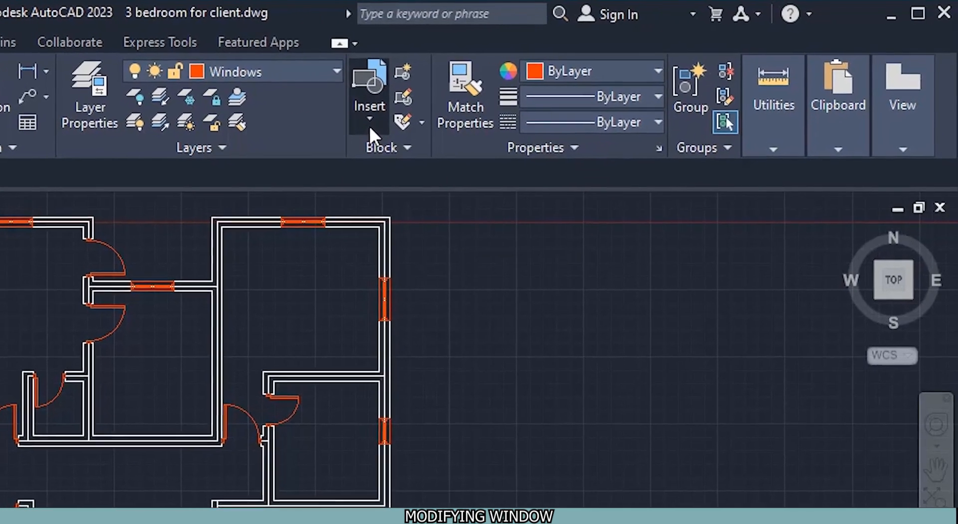
pyautogui.click(392, 119)
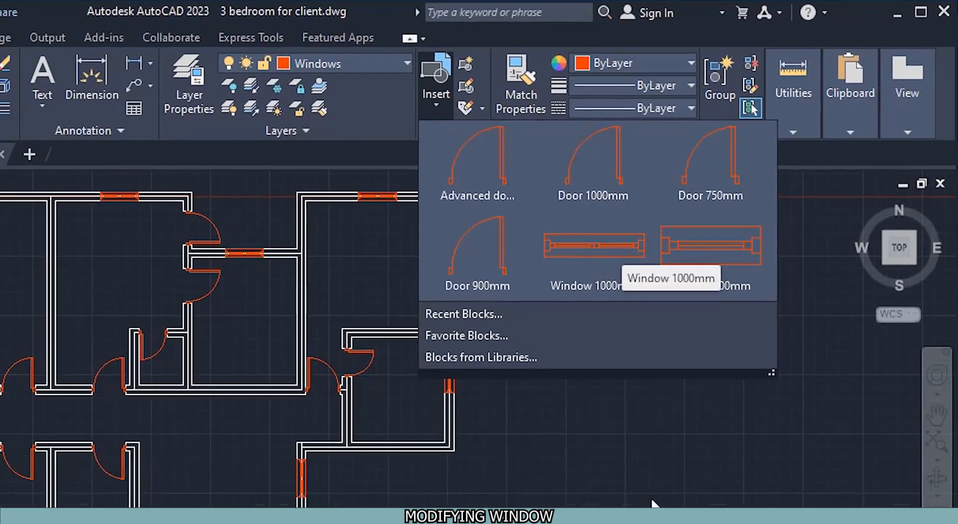
pyautogui.click(729, 371)
pyautogui.scroll(-3, 420, 314)
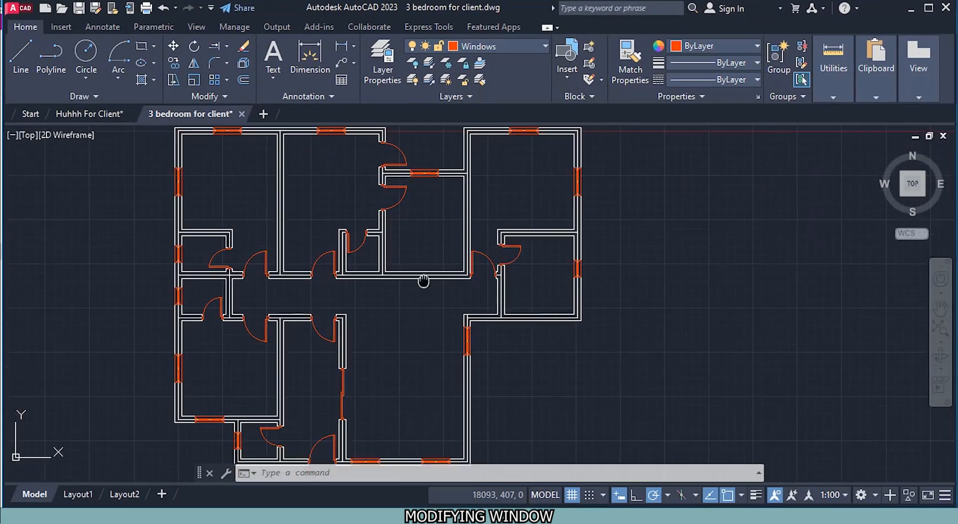